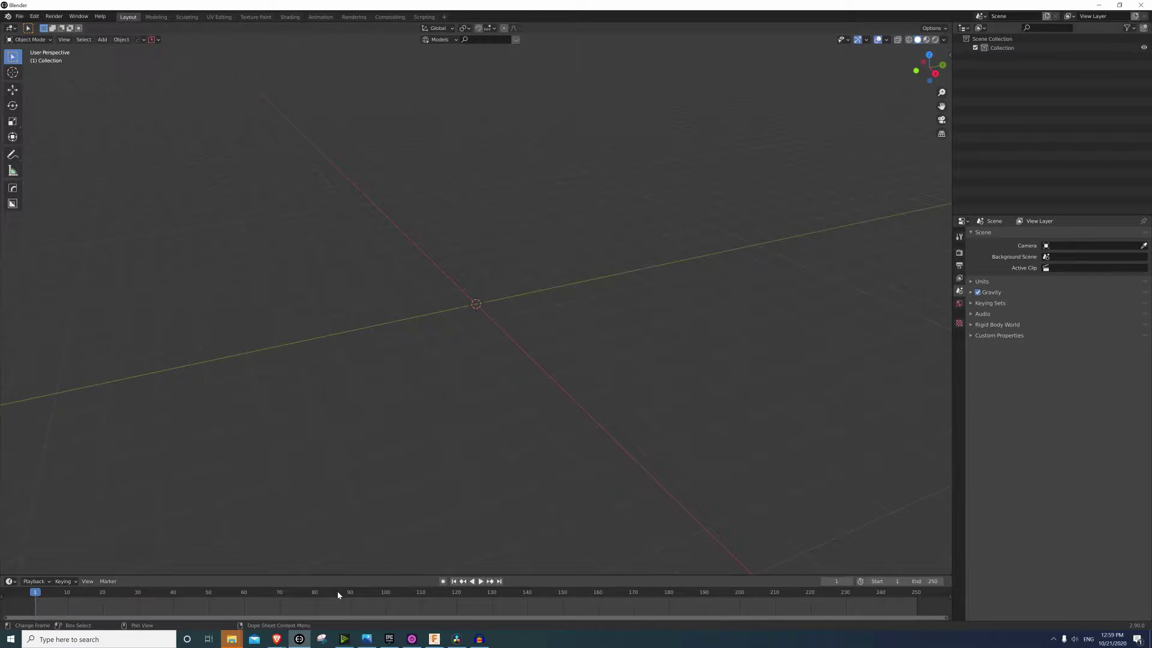
Review the STEPper importer's Gumroad page, then switch to the Cannondale Scalpel 2021 model page
mouse_move(278, 643)
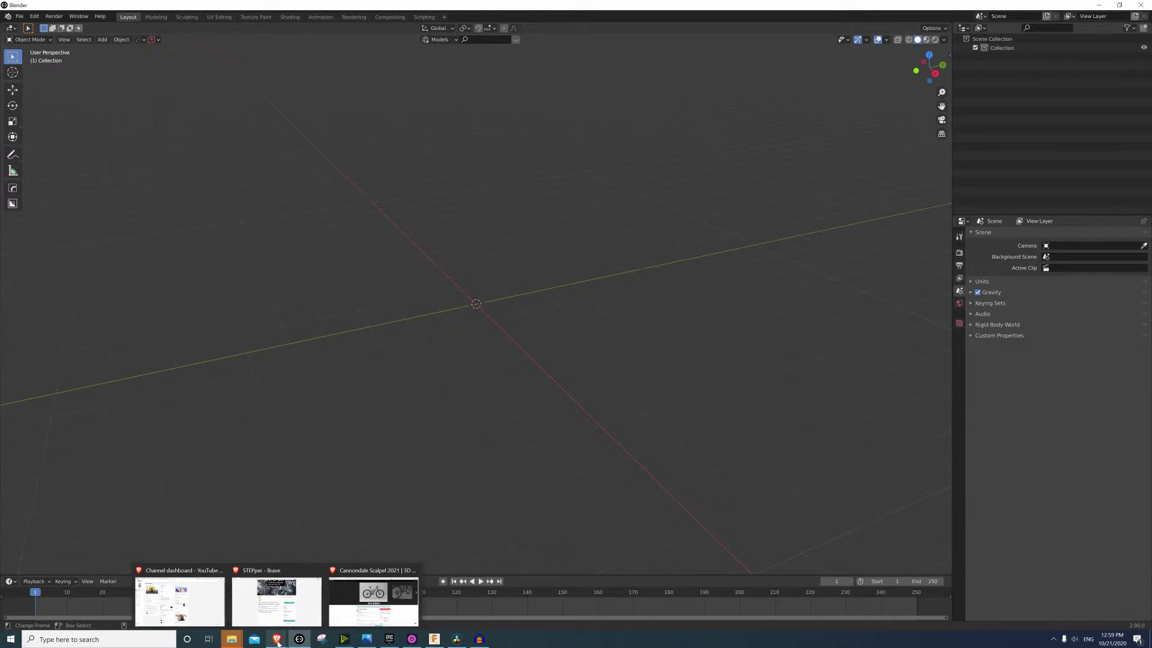
left_click(283, 606)
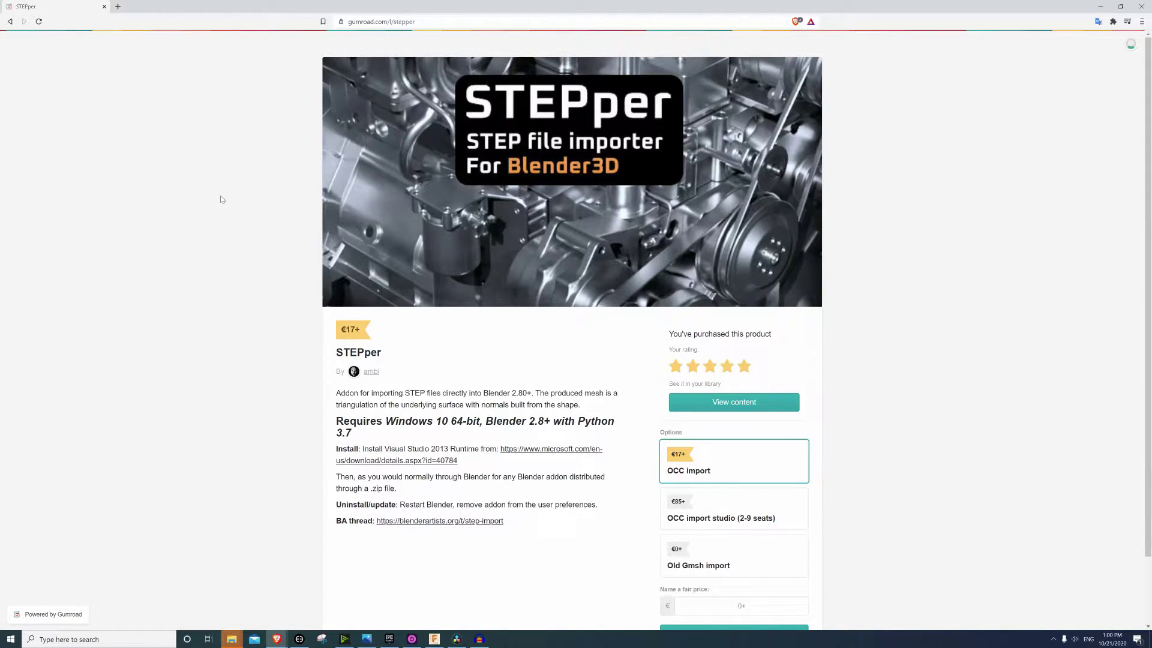
left_click(276, 642)
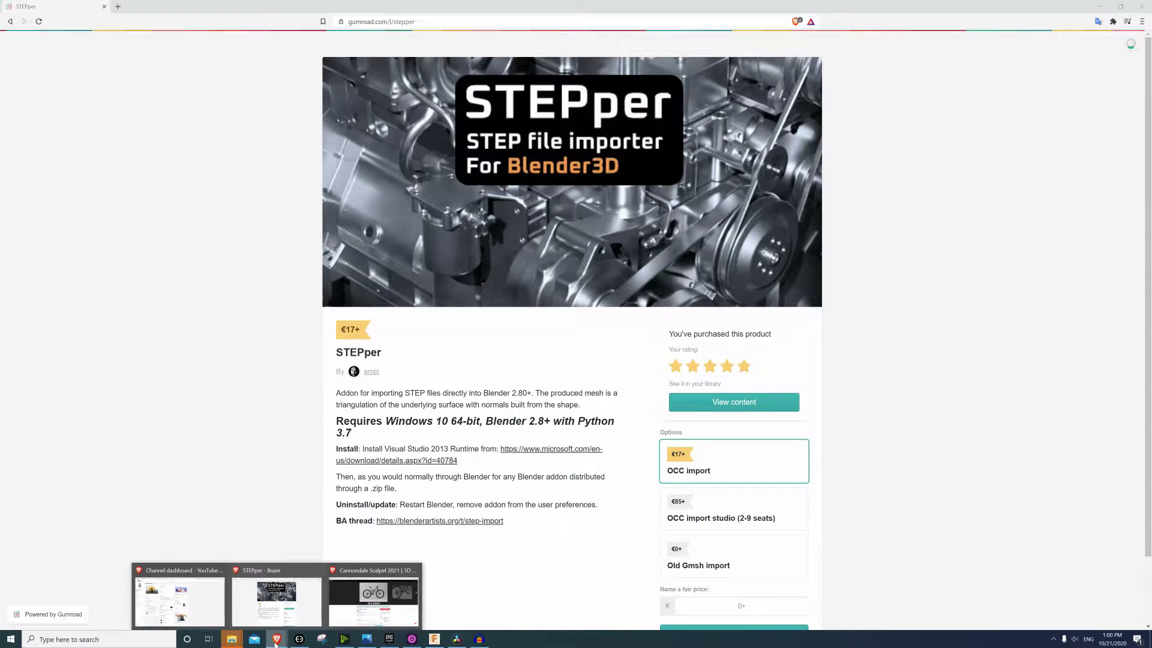
left_click(375, 594)
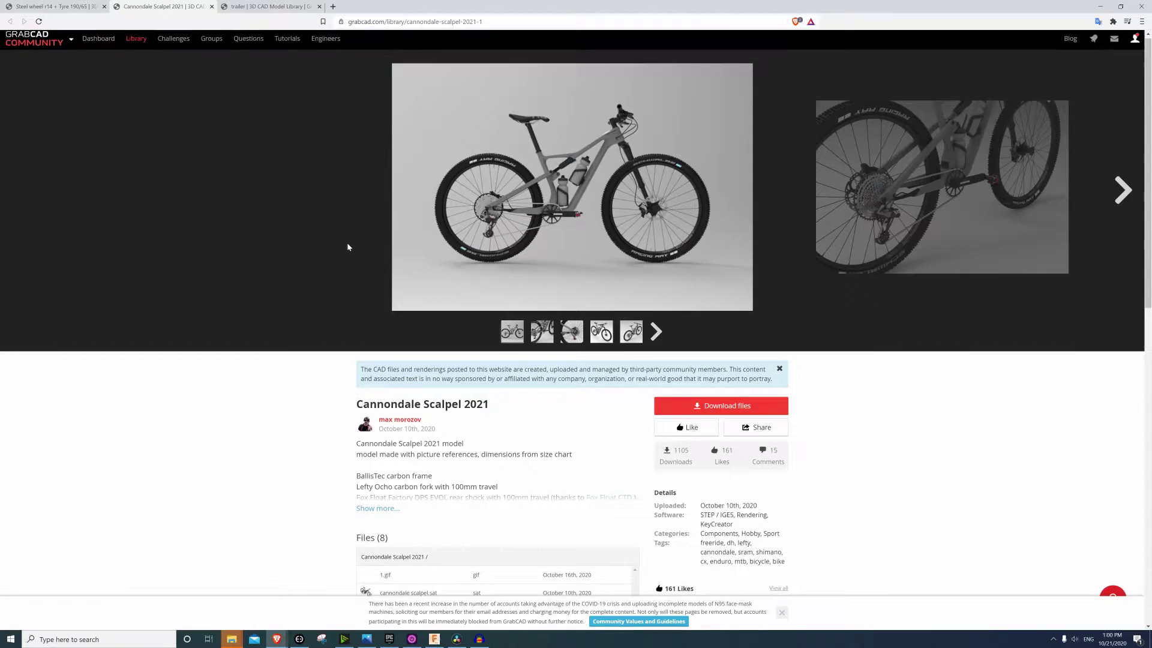
Scroll the GrabCAD page to the Files list showing cannondale scalpel.stp and cannondale scalpel.sat
scroll(346, 244, "down", 2)
scroll(211, 161, "up", 2)
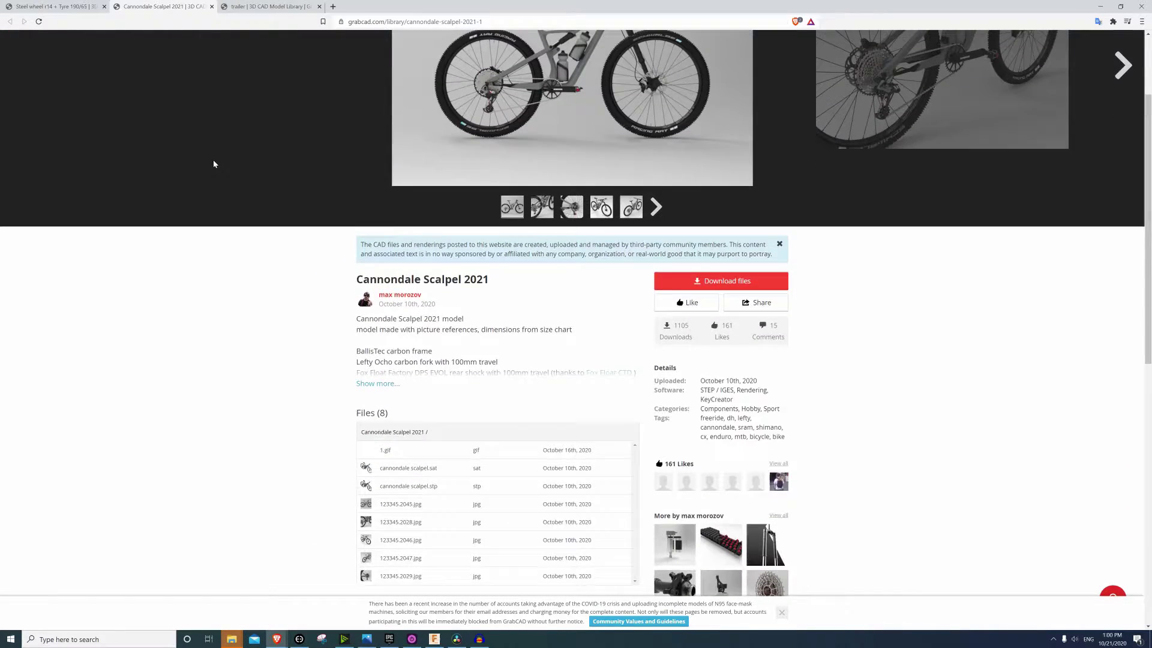
scroll(213, 164, "down", 3)
scroll(213, 164, "down", 2)
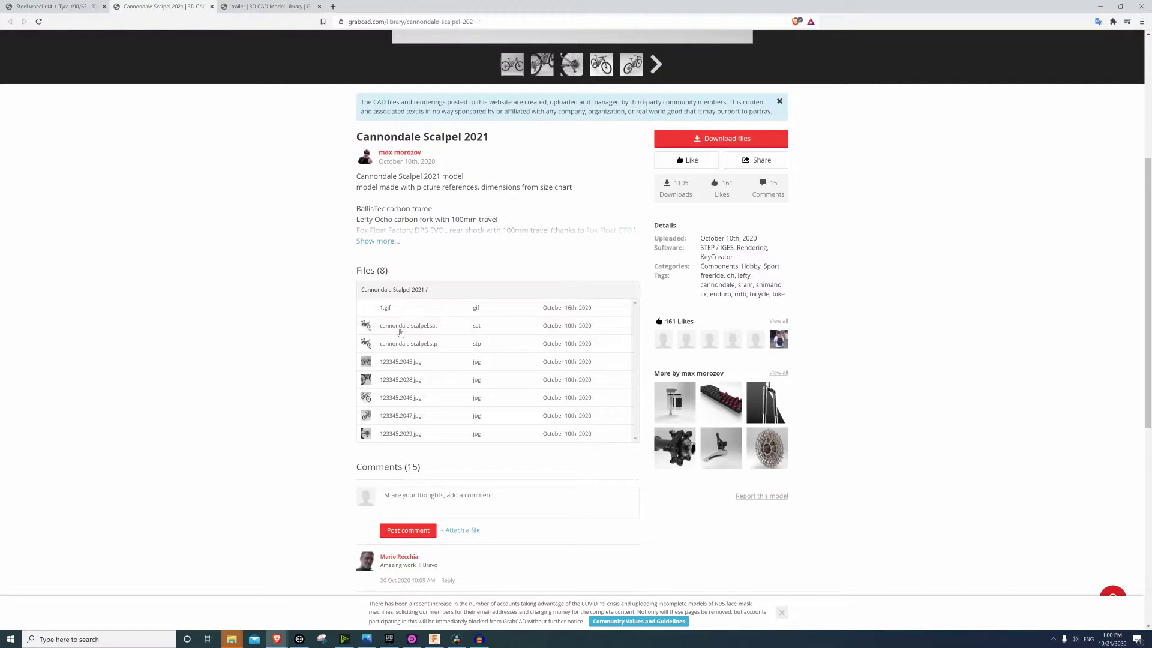
In Blender, import Wheel_complet_assy.stp from the recent steel-wheel folder via File > Import > STEP
left_click(299, 639)
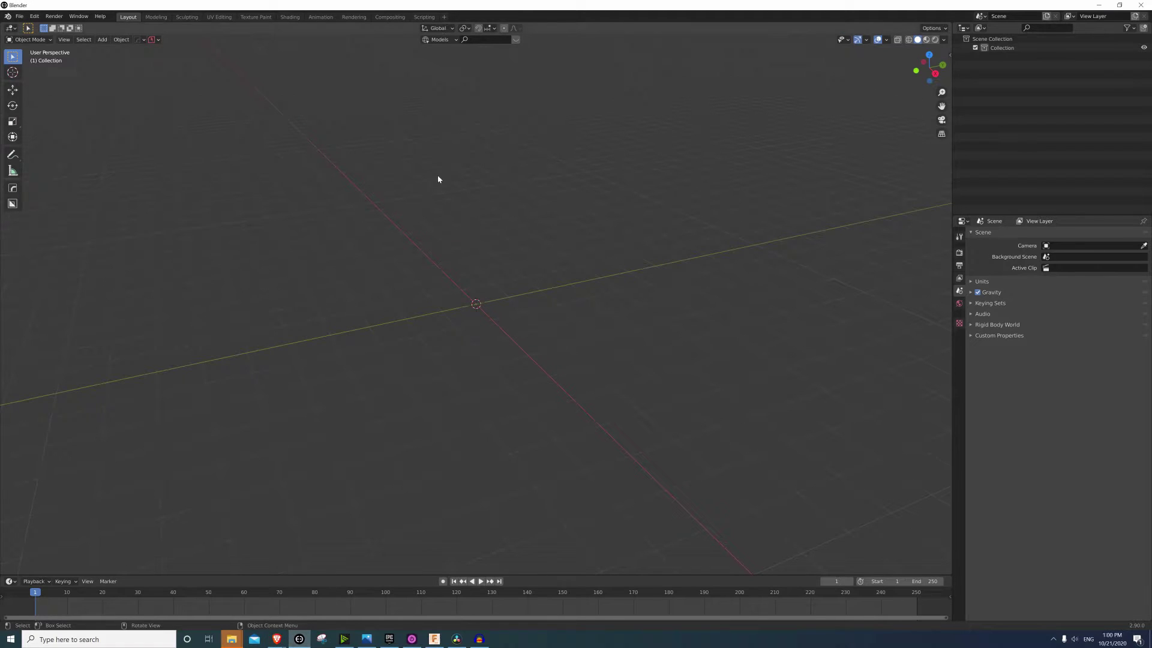
left_click(19, 17)
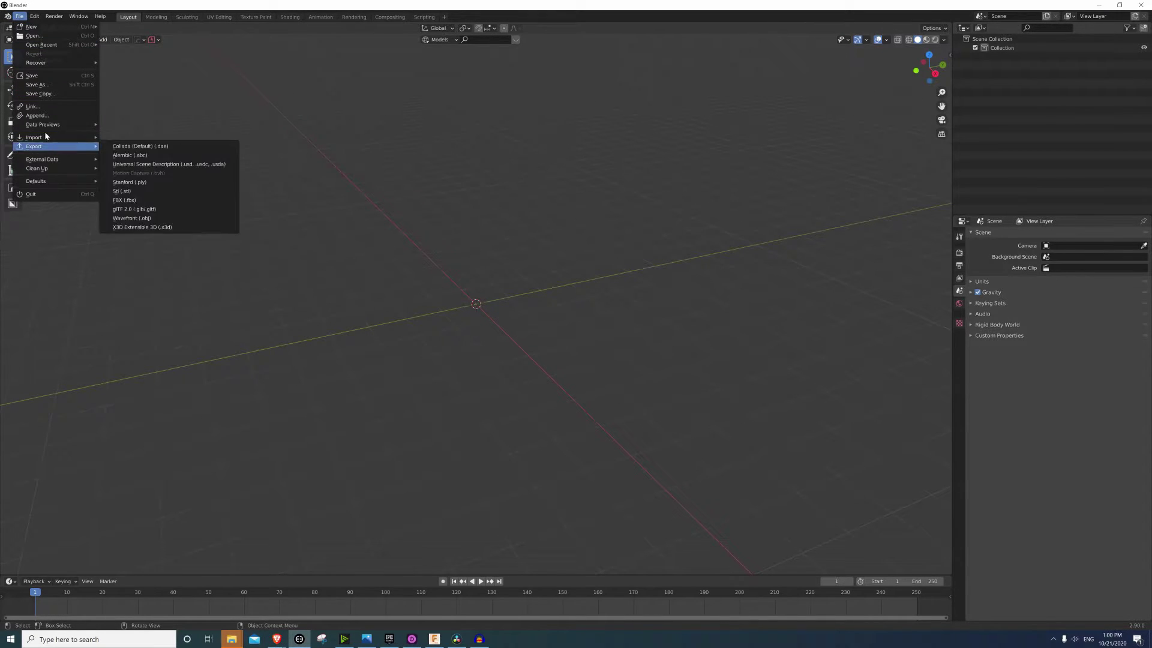
mouse_move(54, 138)
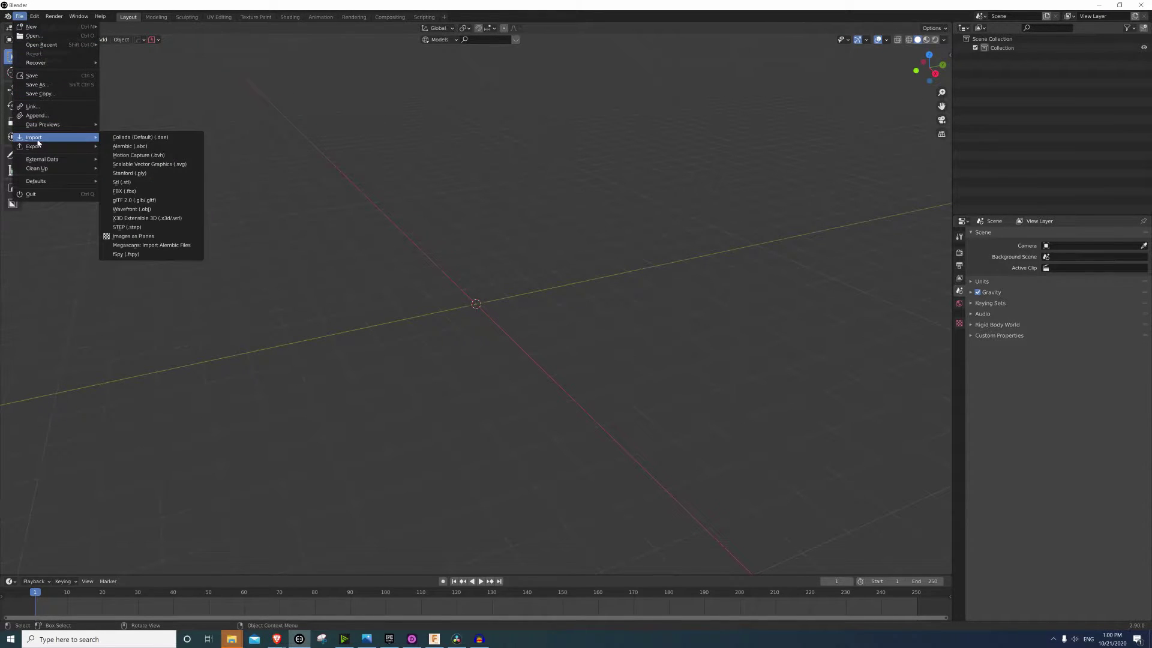
left_click(125, 227)
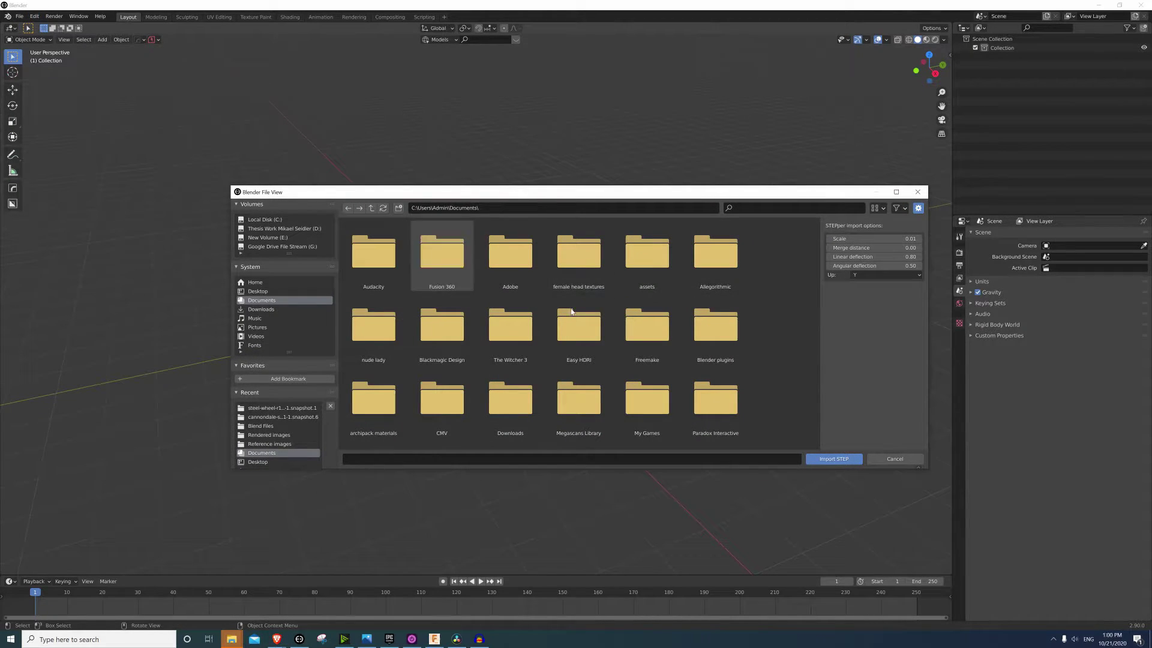
left_click(273, 408)
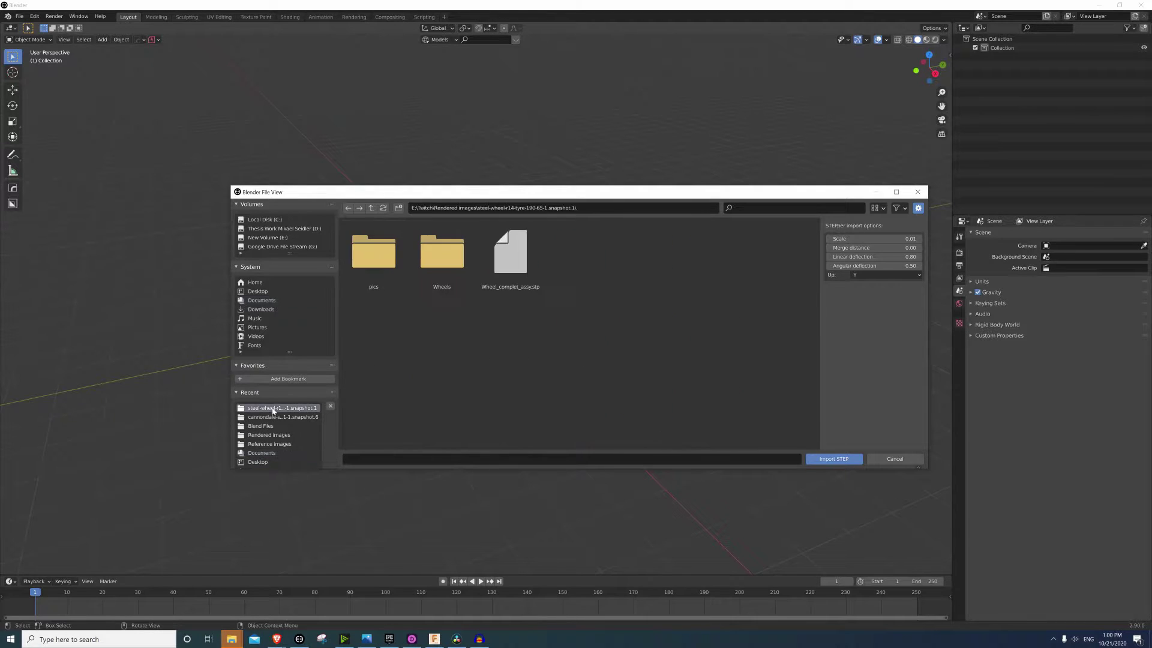
double_click(504, 263)
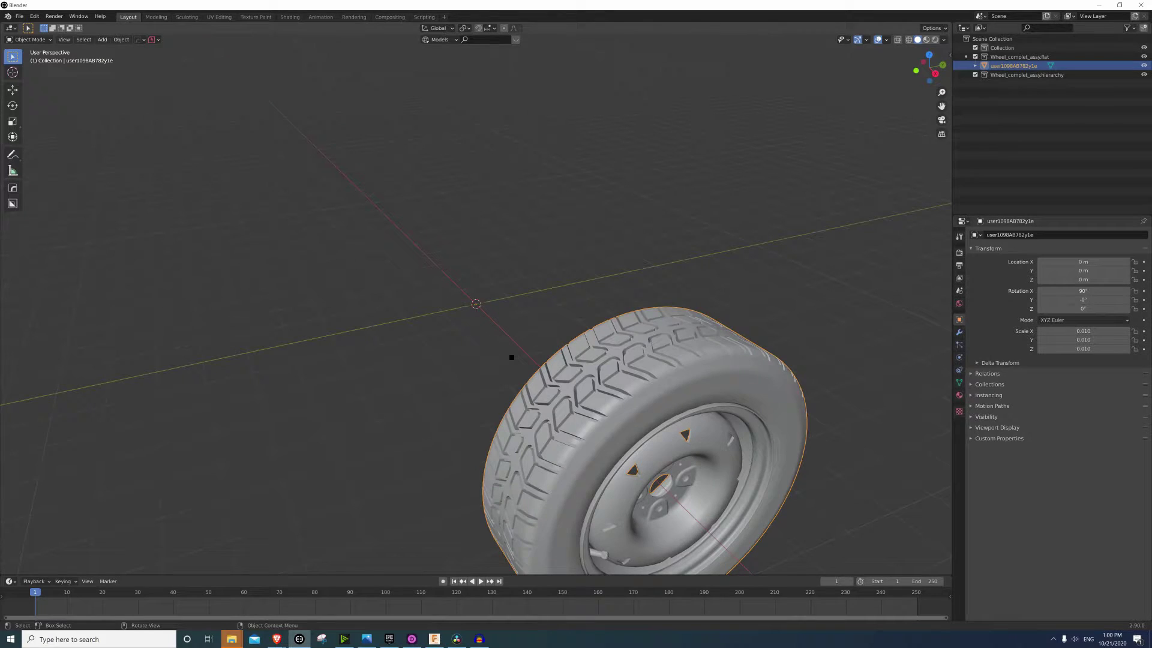
Orbit around the imported wheel and open the sidebar with N
scroll(753, 282, "down", 4)
middle_click_drag(748, 296, 672, 263)
scroll(672, 262, "up", 3)
key("n")
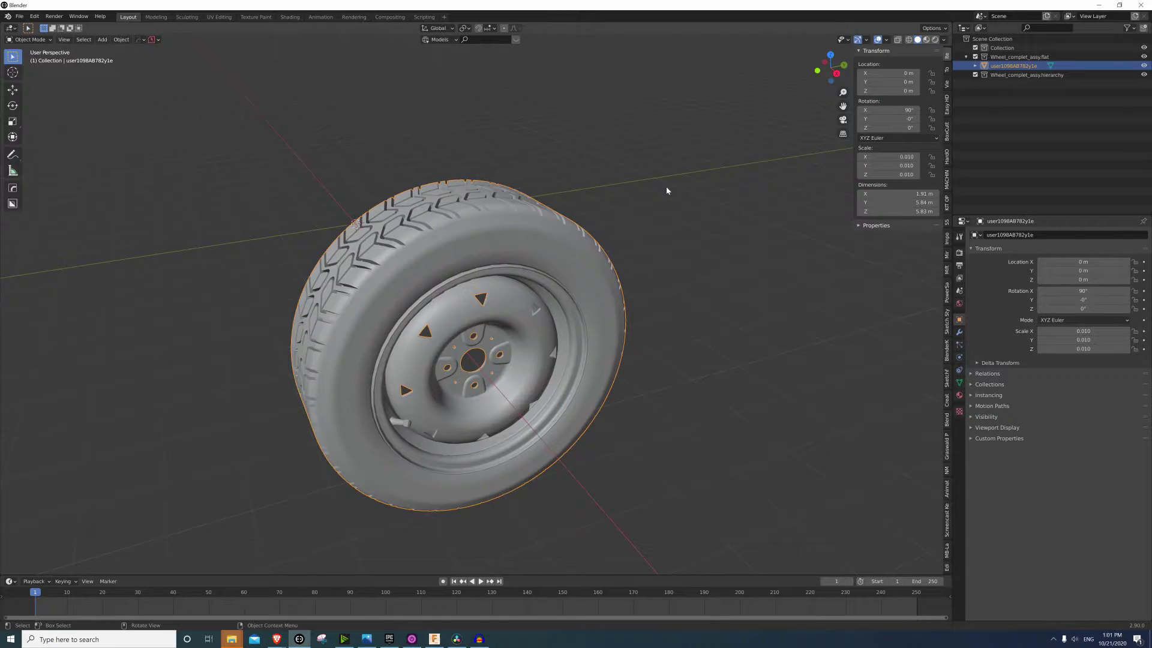
Switch the sidebar to the STEPper tab showing merge distance and deflection settings
scroll(667, 191, "up", 4)
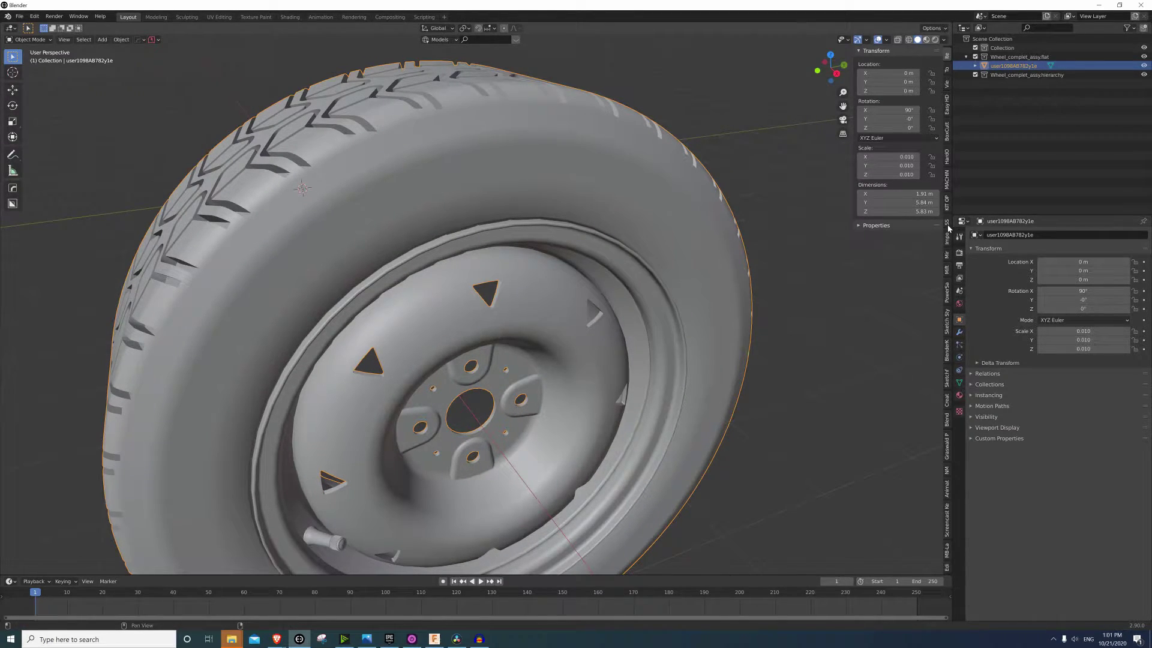
left_click(948, 202)
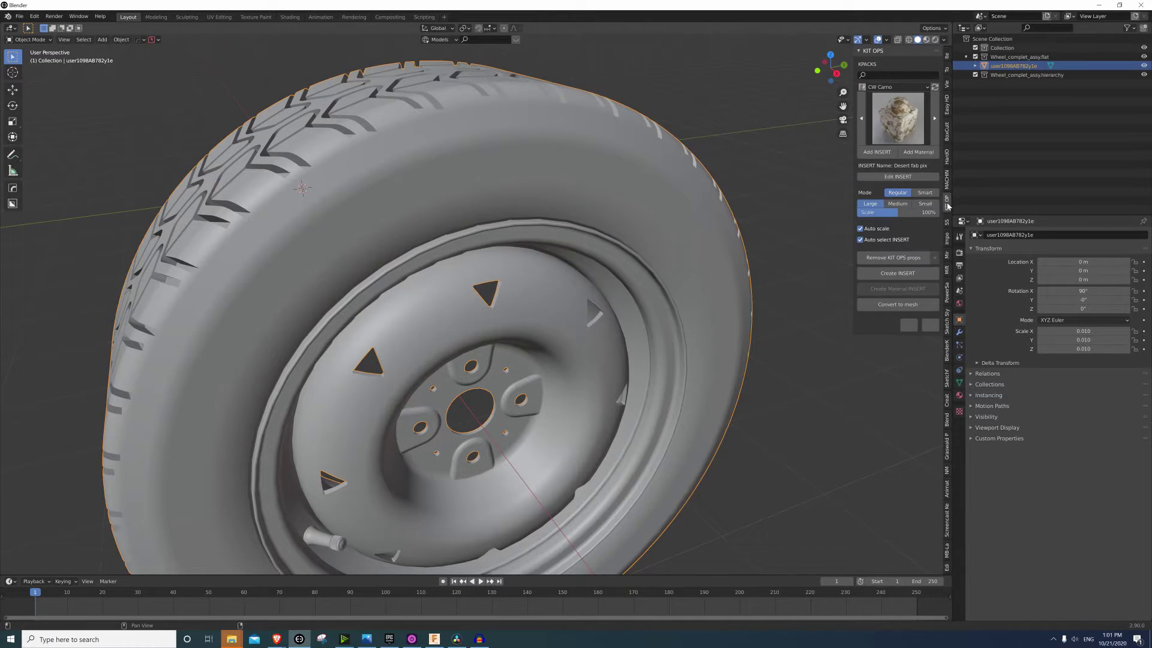
left_click(947, 221)
left_click(948, 237)
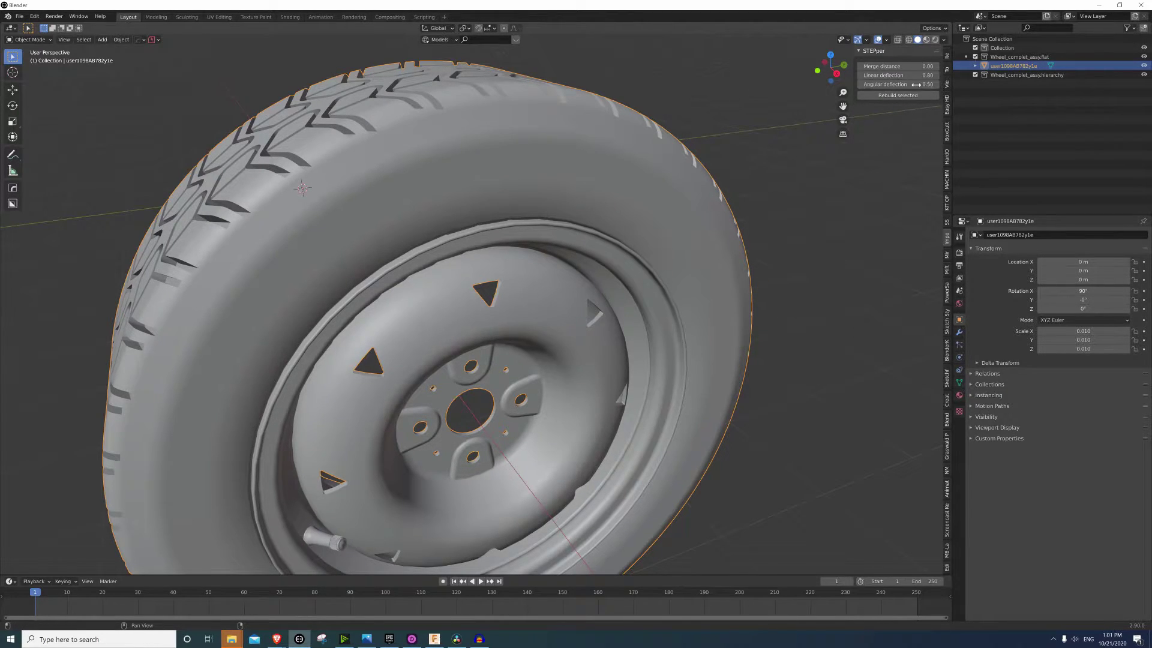
Orbit and zoom around the wheel to inspect the tyre tread and rim edge
scroll(584, 181, "down", 3)
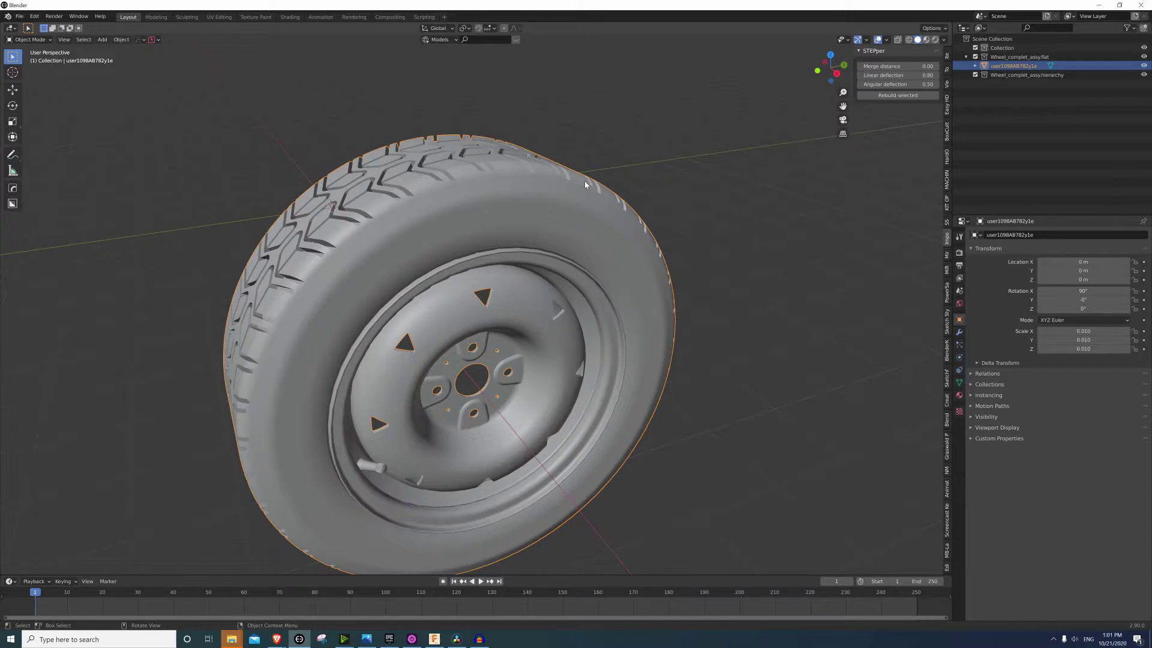
middle_click_drag(584, 181, 395, 248)
scroll(360, 258, "up", 6)
middle_click_drag(316, 270, 558, 336)
scroll(560, 315, "up", 5)
middle_click_drag(451, 210, 390, 276)
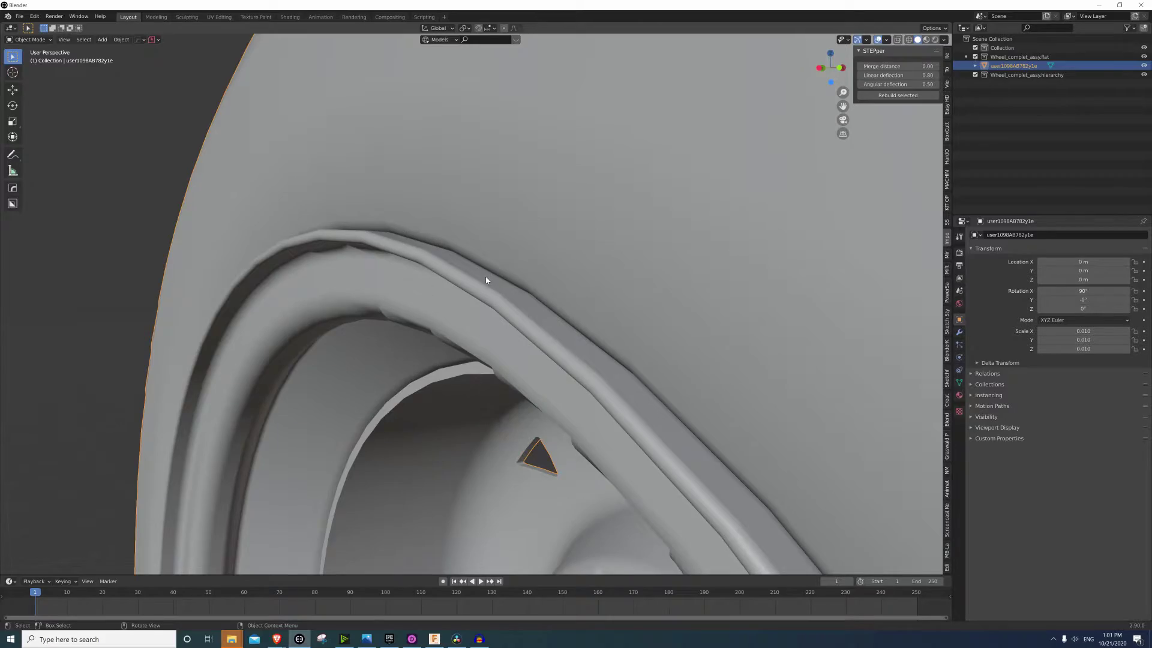
key("z")
left_click(463, 285)
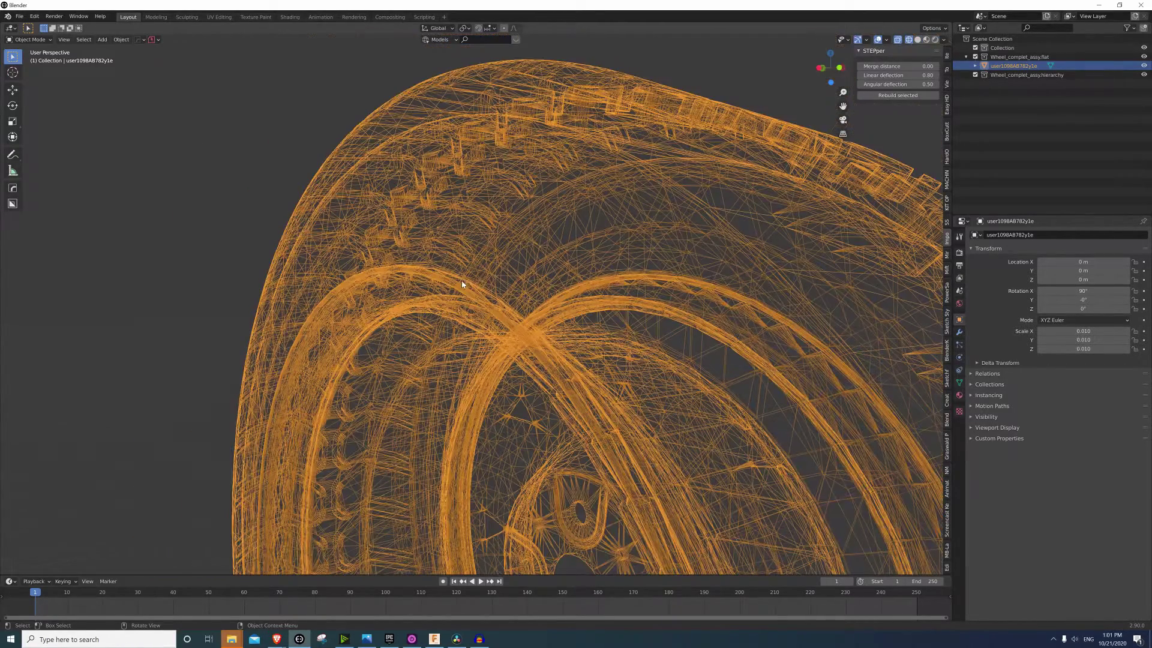
scroll(582, 199, "down", 8)
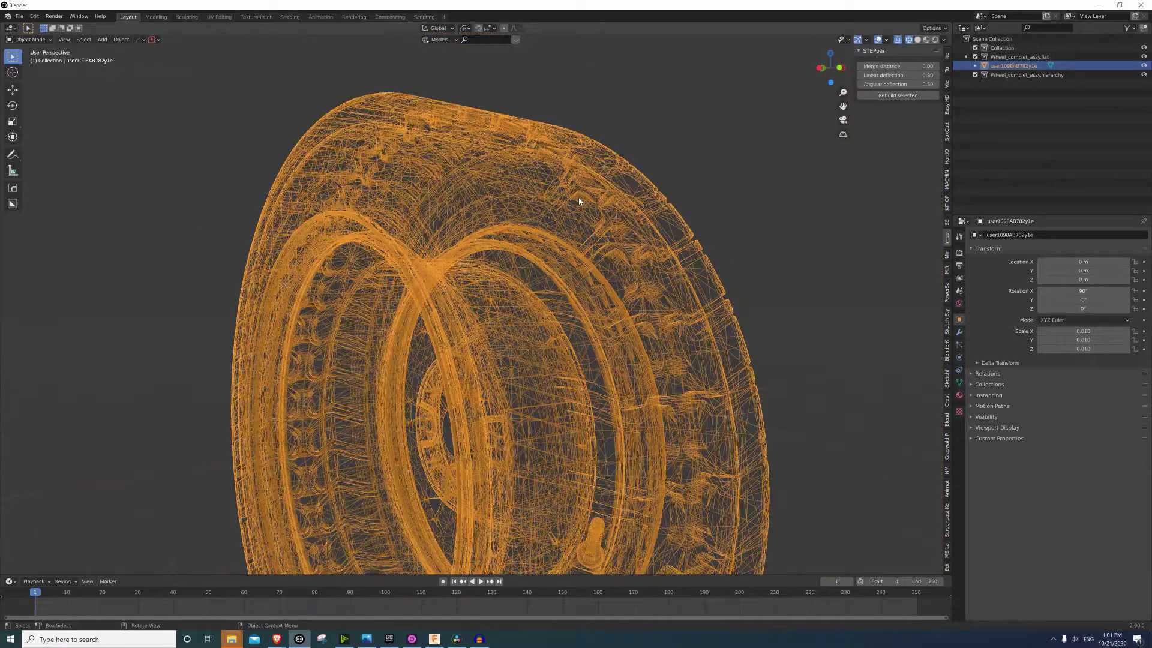
middle_click_drag(517, 232, 443, 171)
scroll(600, 243, "up", 4)
scroll(621, 244, "down", 3)
left_click(606, 134)
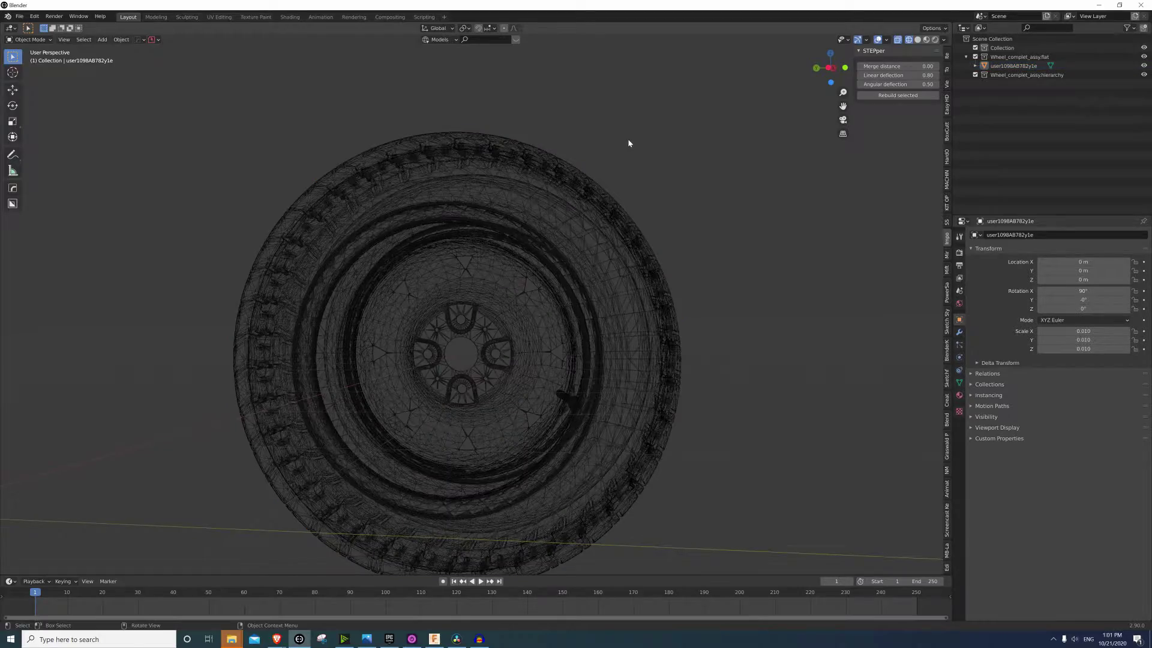
mouse_move(628, 138)
middle_mouse_down()
mouse_move(450, 213)
mouse_move(478, 219)
mouse_move(372, 206)
mouse_move(370, 264)
mouse_move(556, 252)
middle_mouse_up()
scroll(450, 212, "up", 4)
key("z")
left_click(441, 260)
scroll(390, 234, "up", 5)
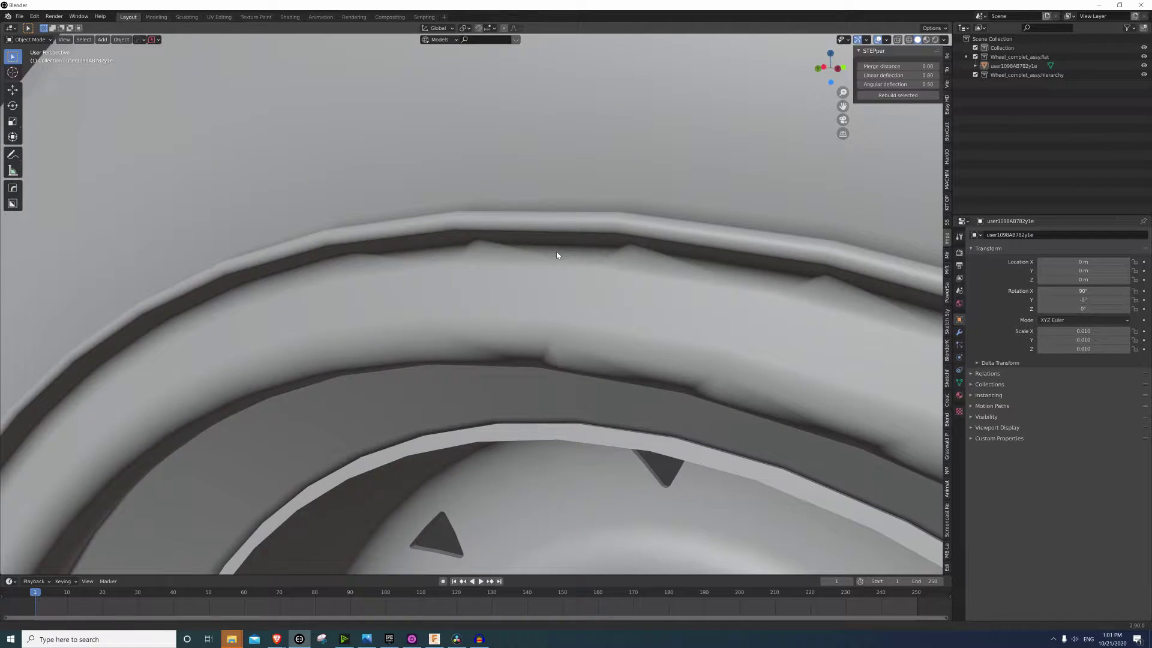
mouse_move(318, 216)
middle_mouse_down()
mouse_move(425, 240)
mouse_move(396, 275)
mouse_move(384, 273)
middle_mouse_up()
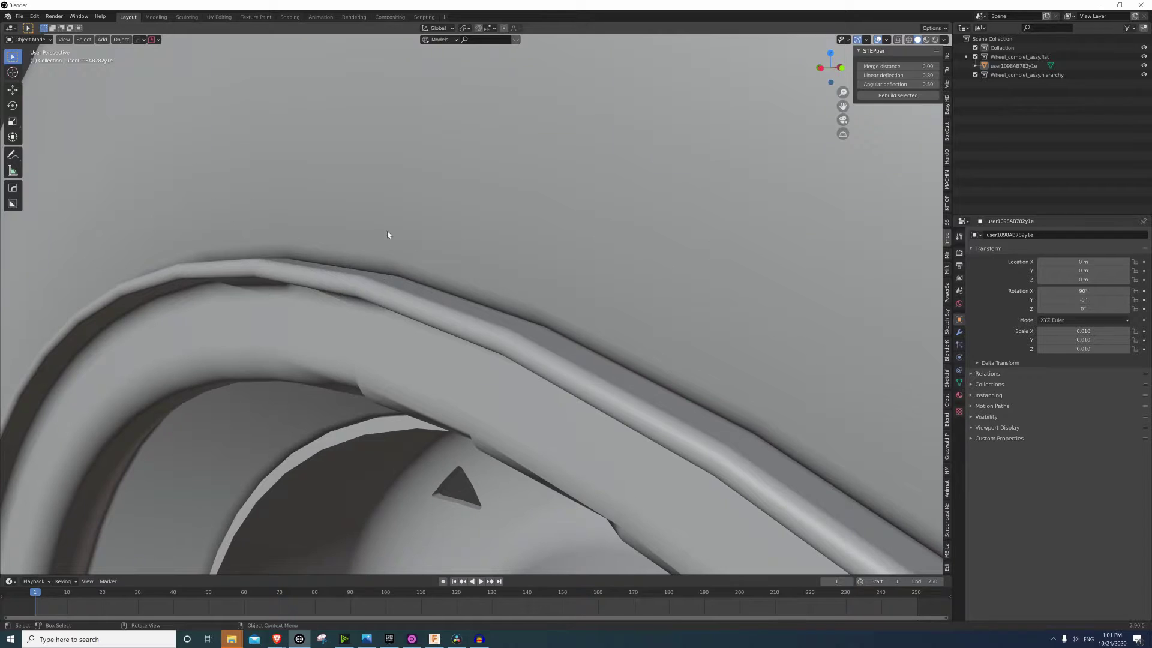
left_click(398, 200)
scroll(398, 202, "down", 2)
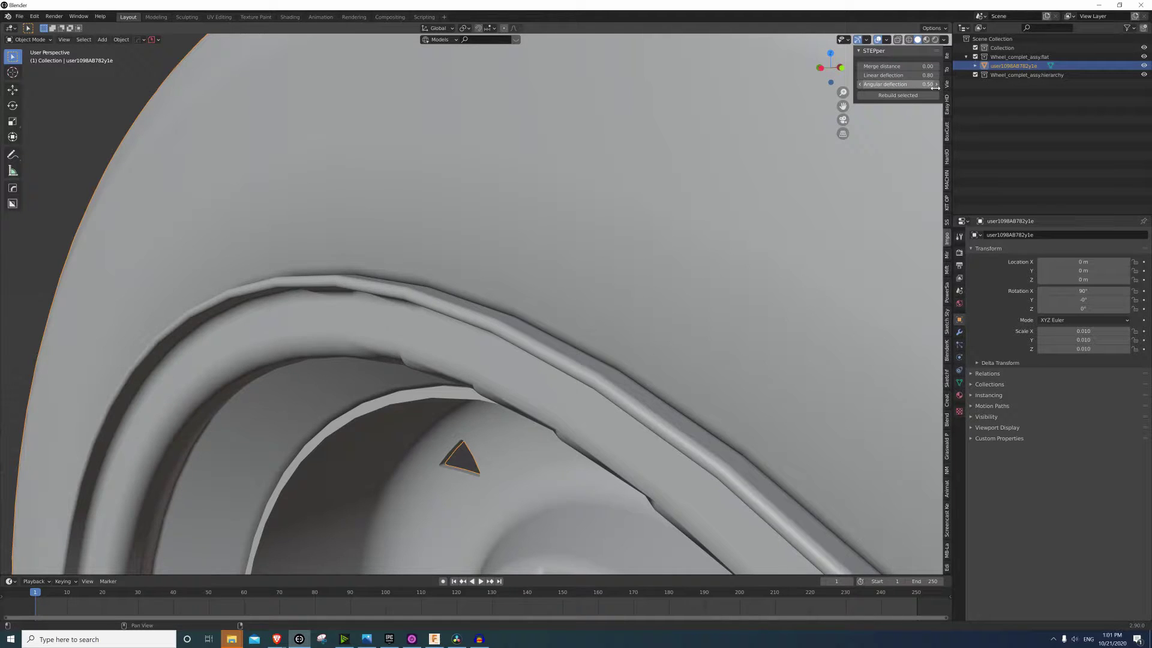
Set STEPper Linear deflection 0.5 and Angular deflection 0.3, then Rebuild selected
left_click(905, 77)
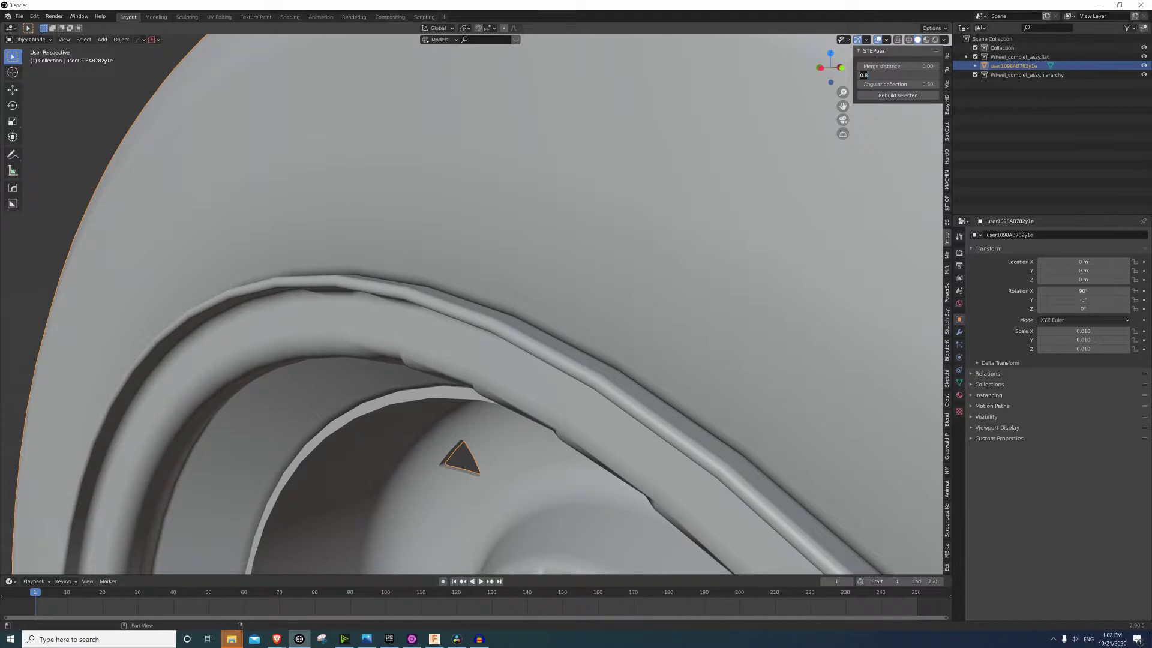
type("0.5")
key("Return")
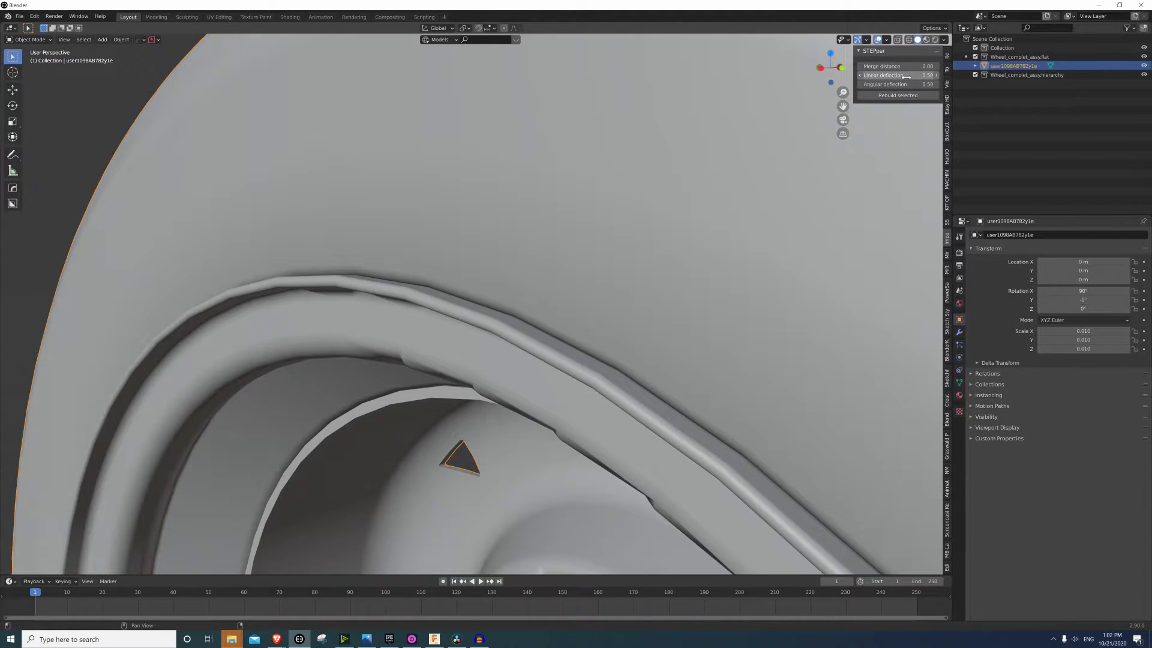
left_click(903, 84)
type("0")
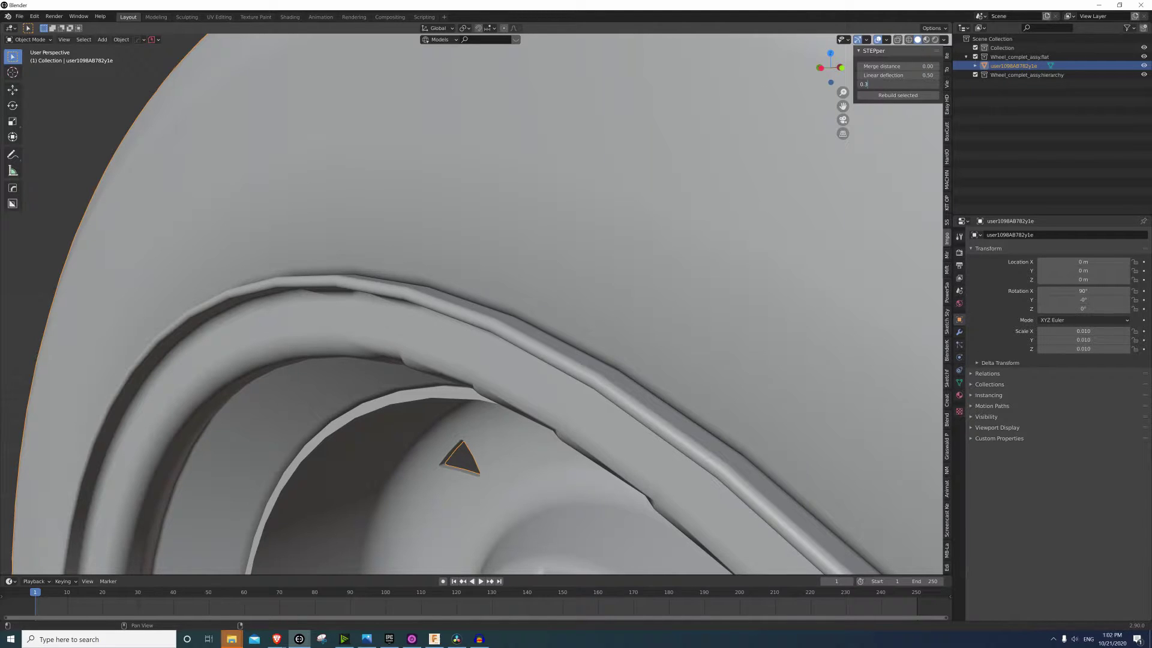
type(".3")
key("Return")
left_click(901, 96)
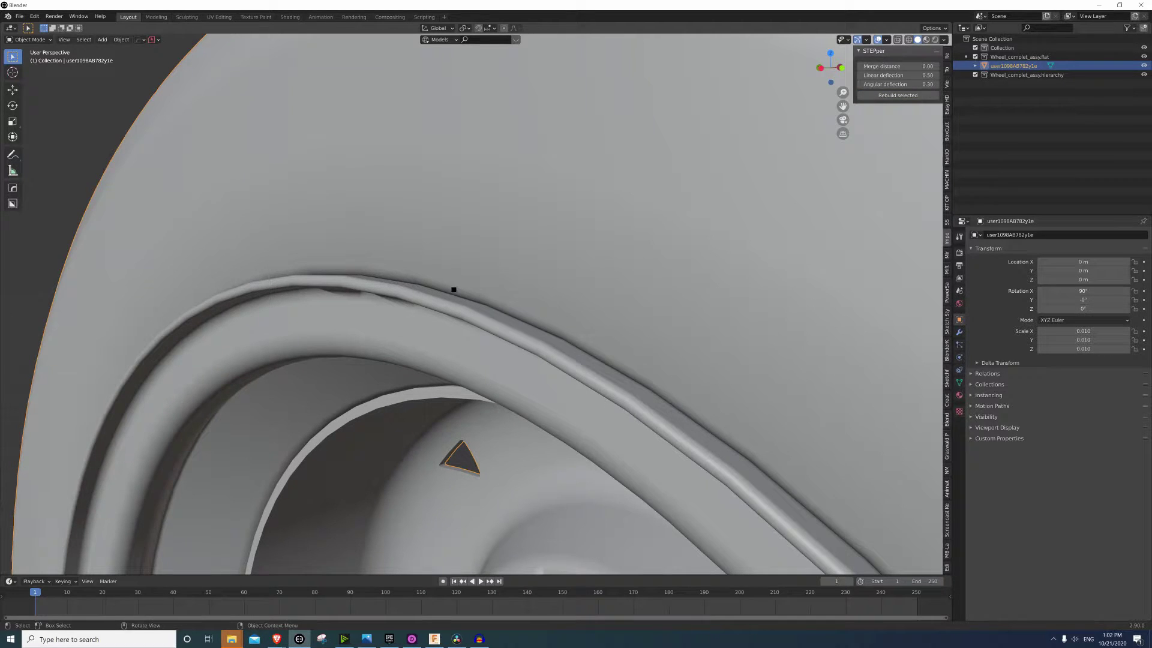
scroll(455, 282, "up", 5)
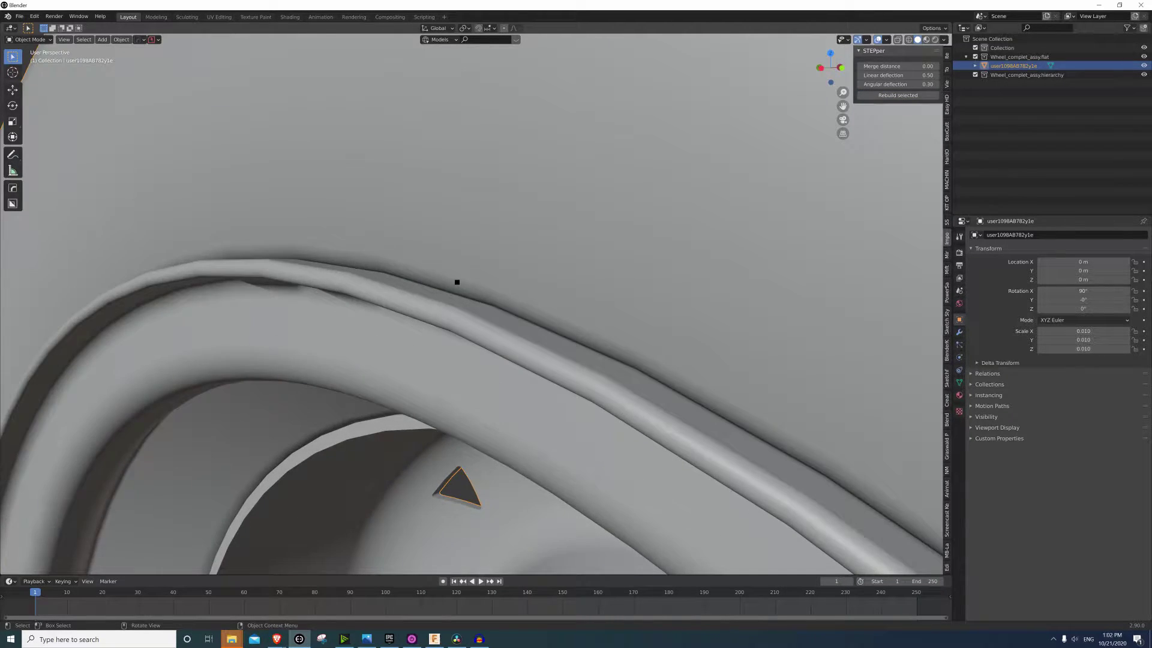
scroll(505, 330, "down", 4)
middle_click_drag(540, 306, 519, 270, "shift")
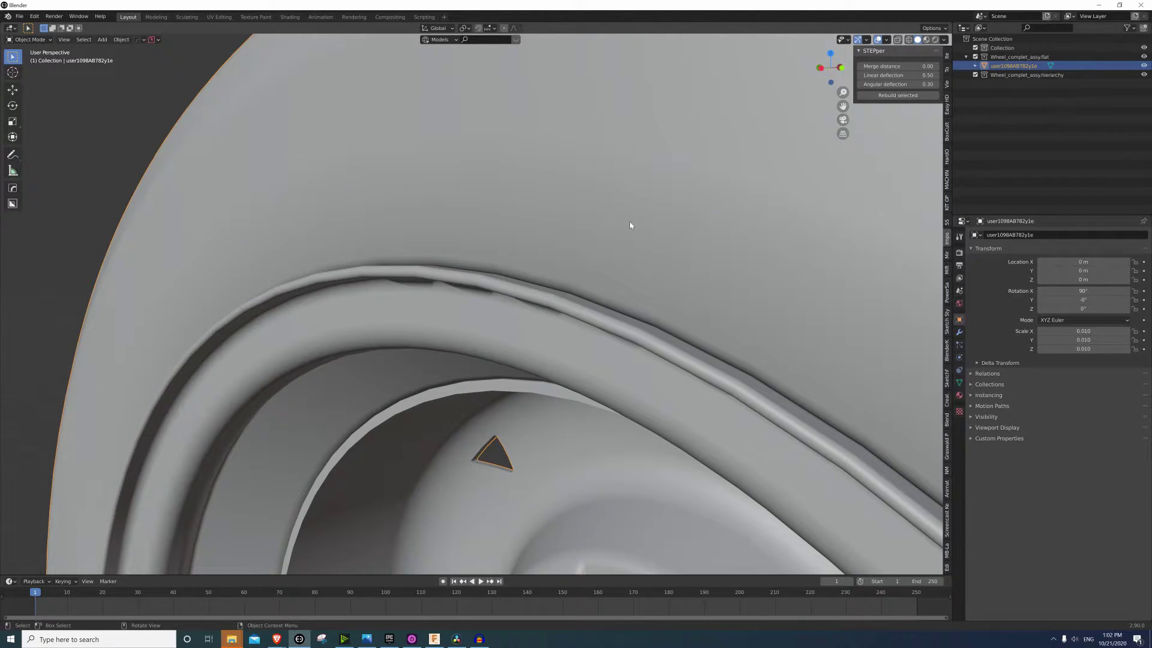
View the wheel's triangulated mesh in Edit Mode, then switch back to Object Mode
key("Tab")
key("Tab")
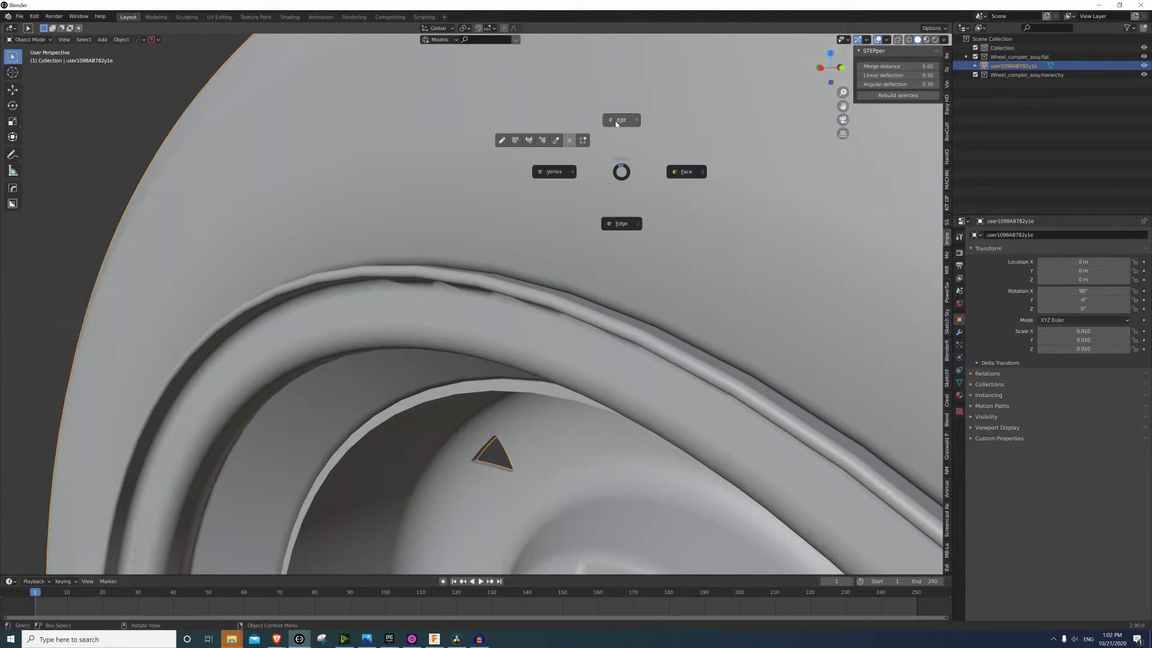
left_click(617, 124)
scroll(602, 138, "down", 3)
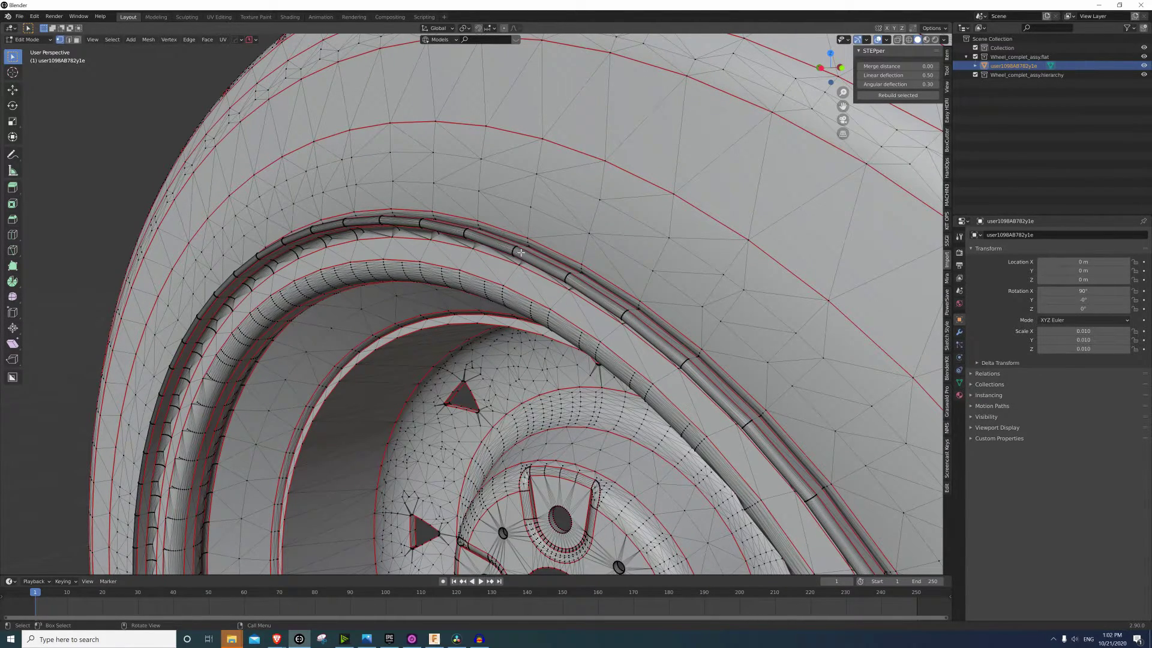
middle_click_drag(521, 253, 464, 301)
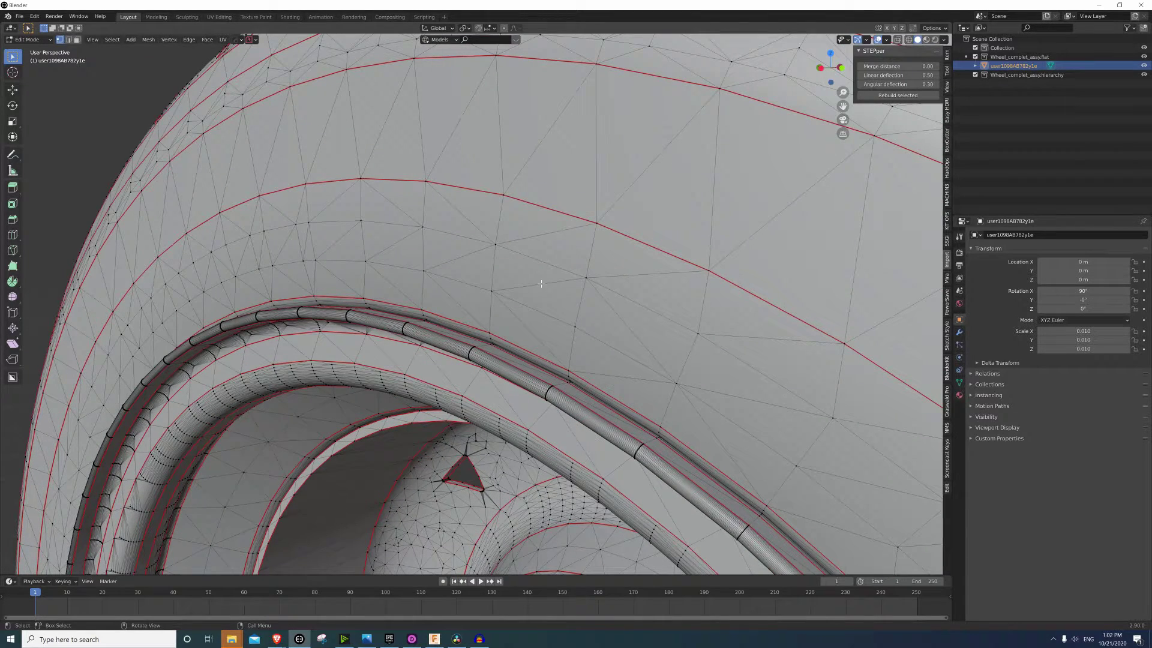
key("ctrl+Tab")
left_click(531, 215)
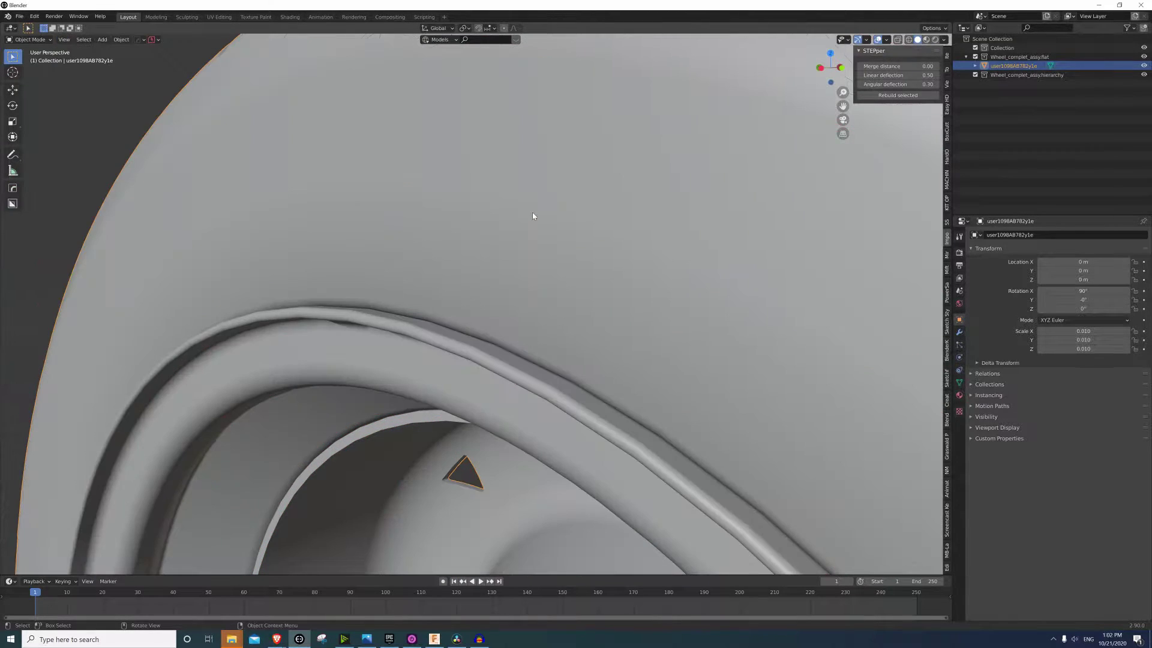
Set Linear deflection 0.3 and Angular deflection 0.15, then Rebuild selected
left_click(927, 75)
type("0.3")
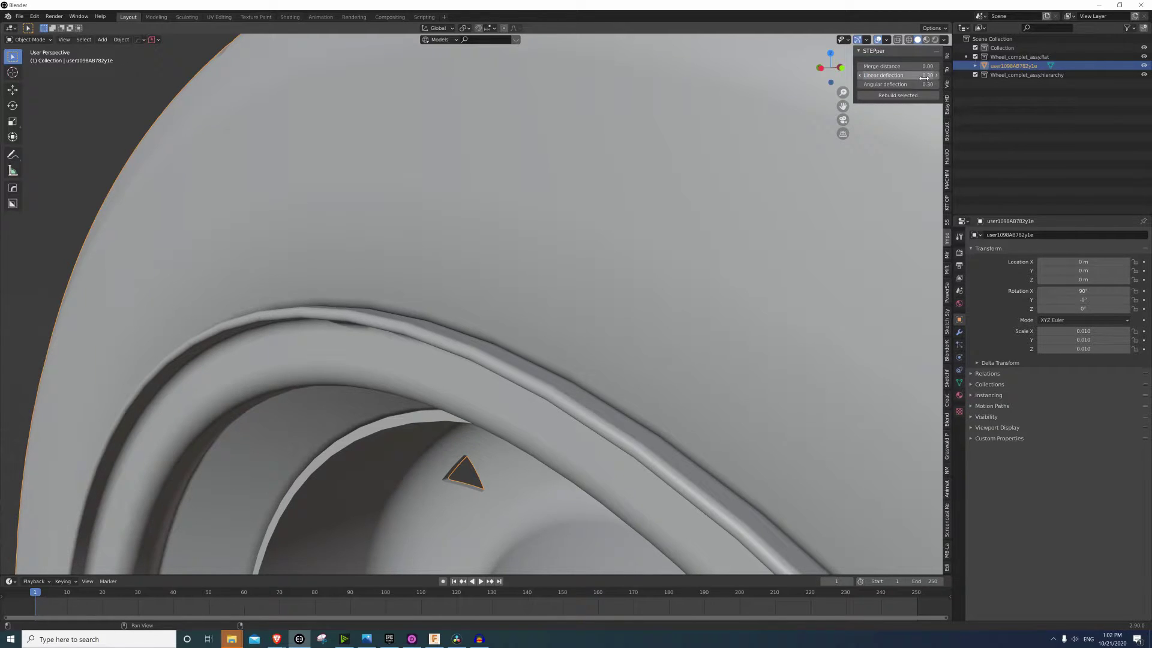
key("Tab")
type("0")
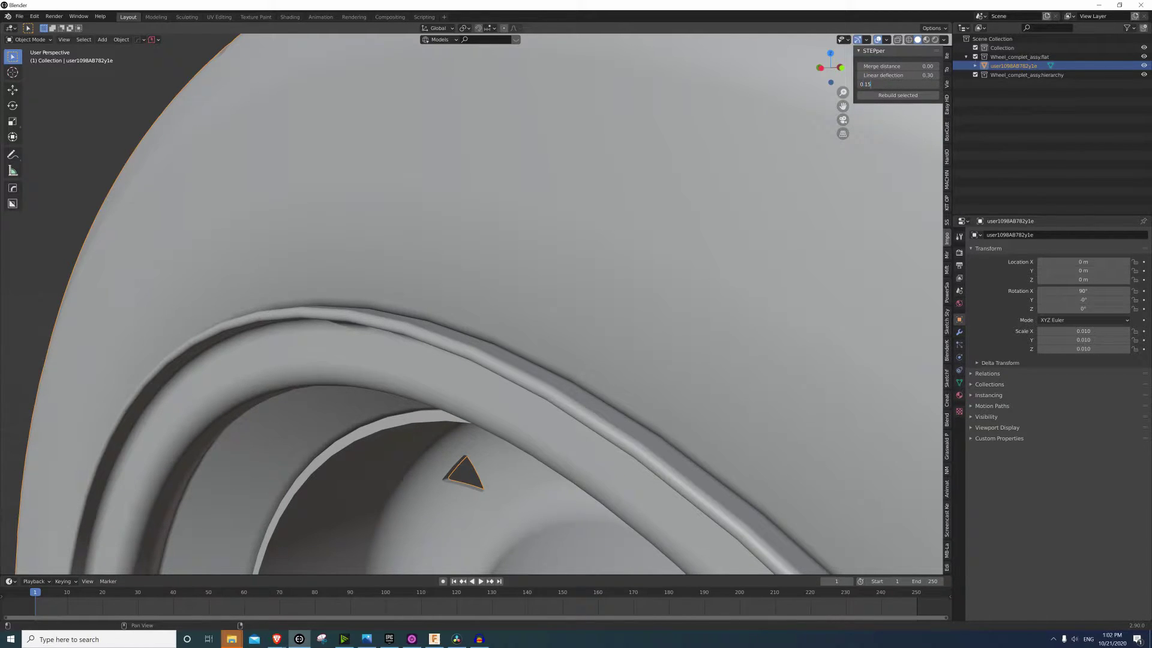
type(".15")
key("Return")
left_click(899, 96)
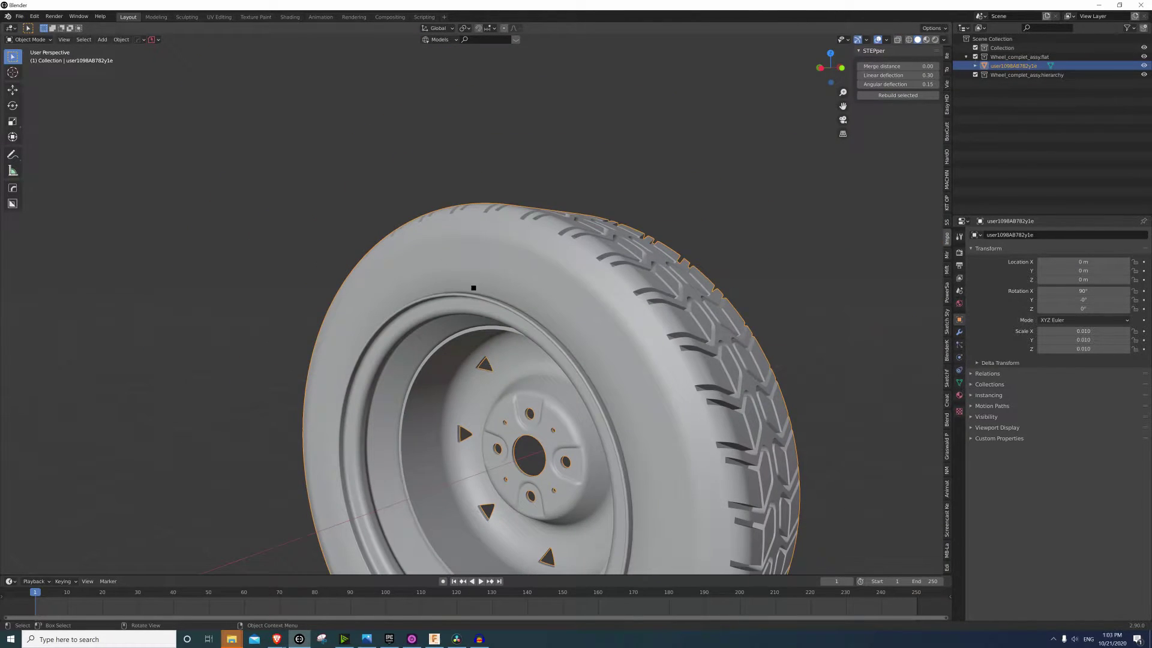
Zoom and orbit to inspect the smoother tyre tread and rim of the rebuilt wheel
scroll(510, 267, "down", 1)
scroll(642, 246, "down", 3)
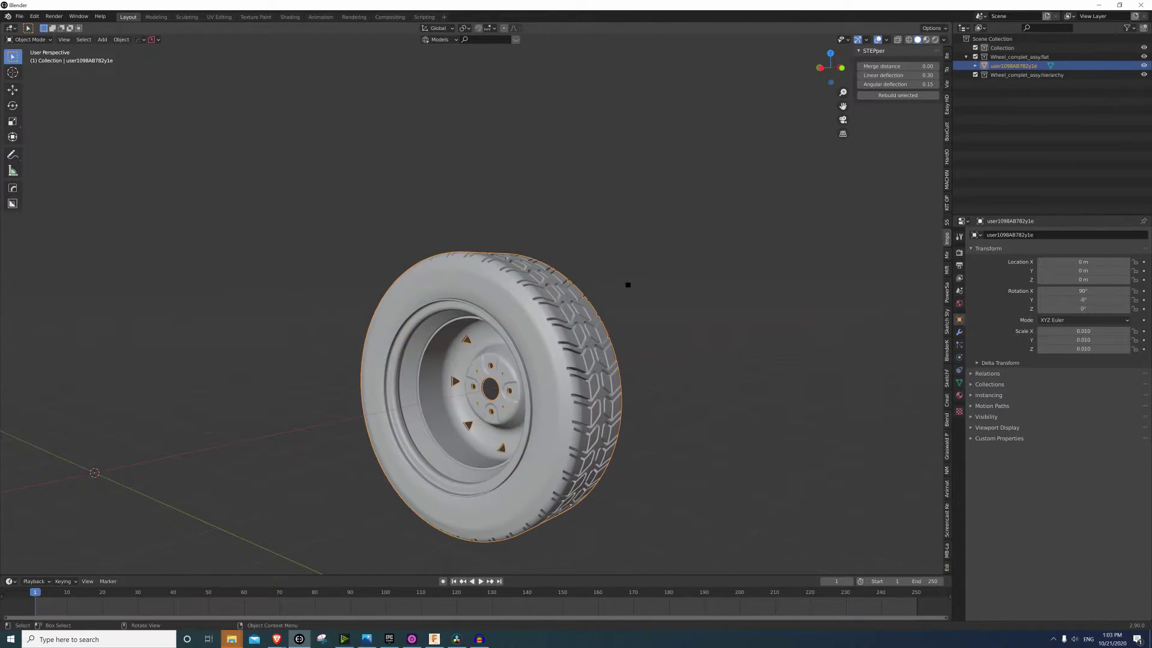
middle_click_drag(583, 298, 420, 336)
scroll(562, 299, "up", 4)
scroll(369, 342, "up", 3)
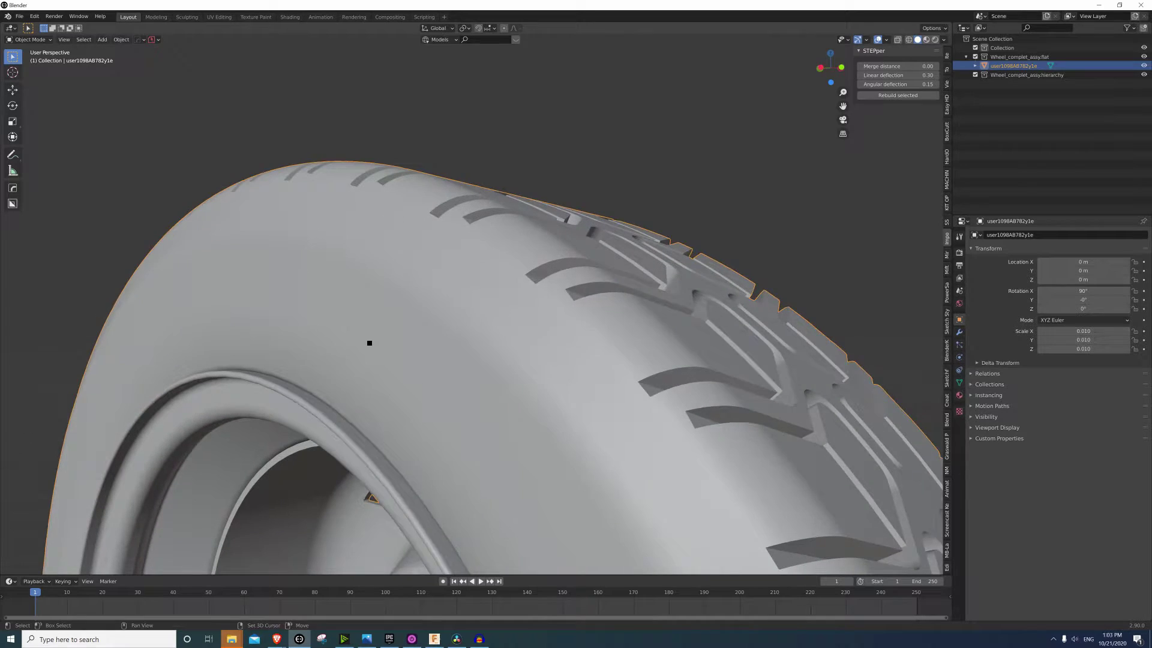
scroll(370, 343, "down", 5)
scroll(602, 138, "up", 2)
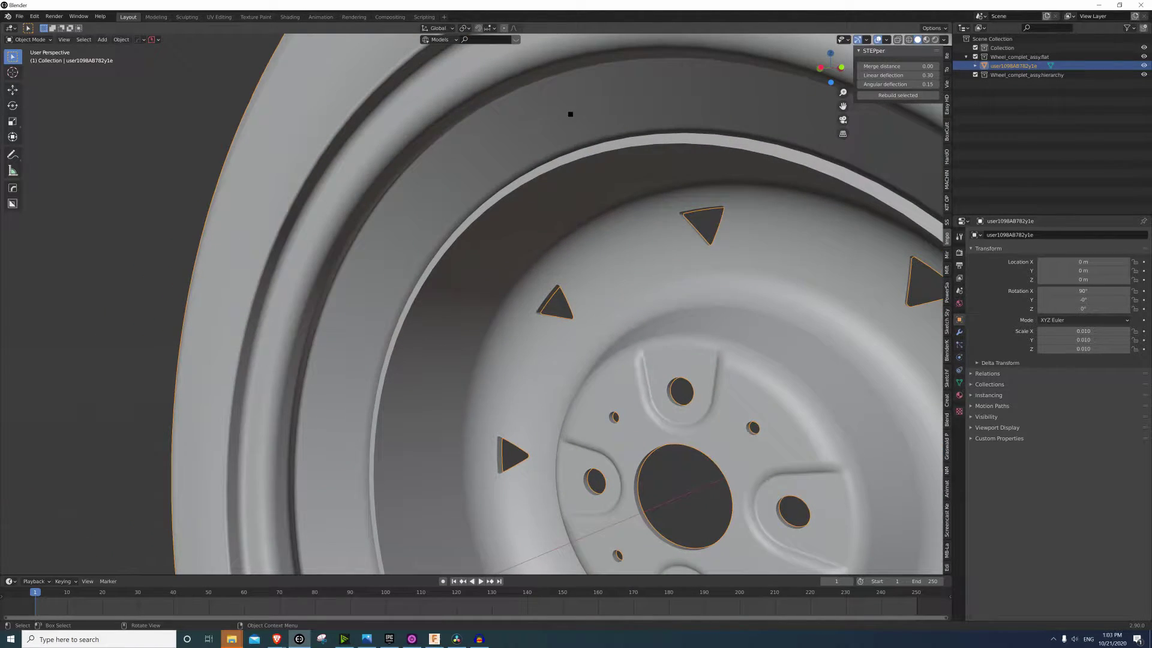
scroll(496, 336, "up", 6)
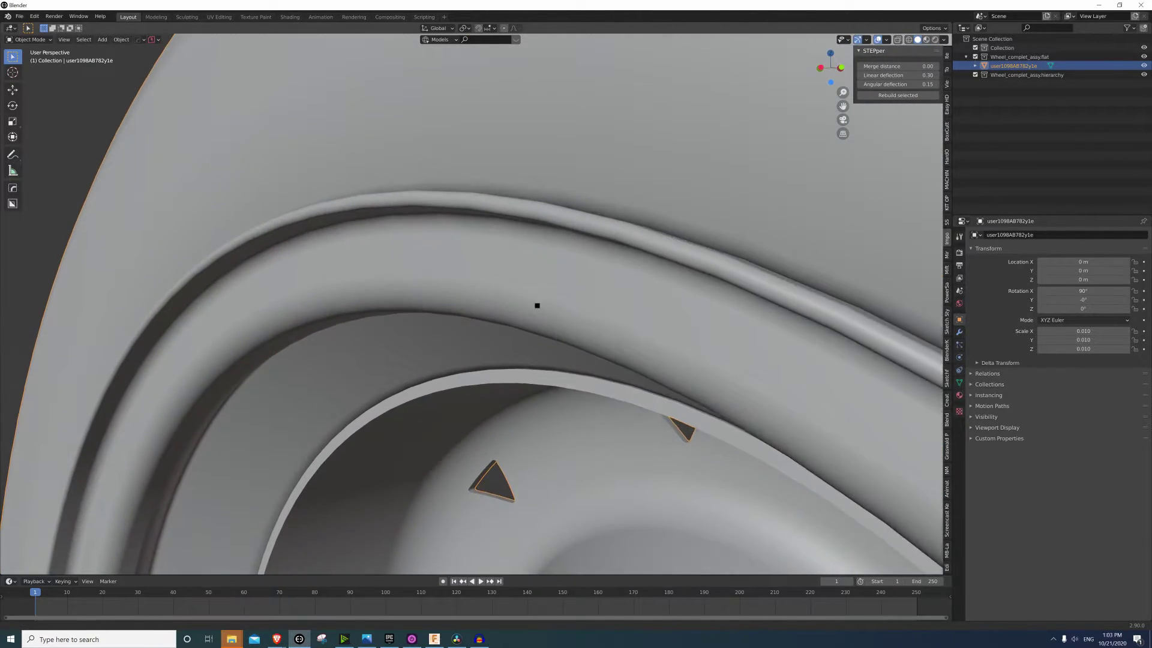
middle_click_drag(537, 306, 535, 357)
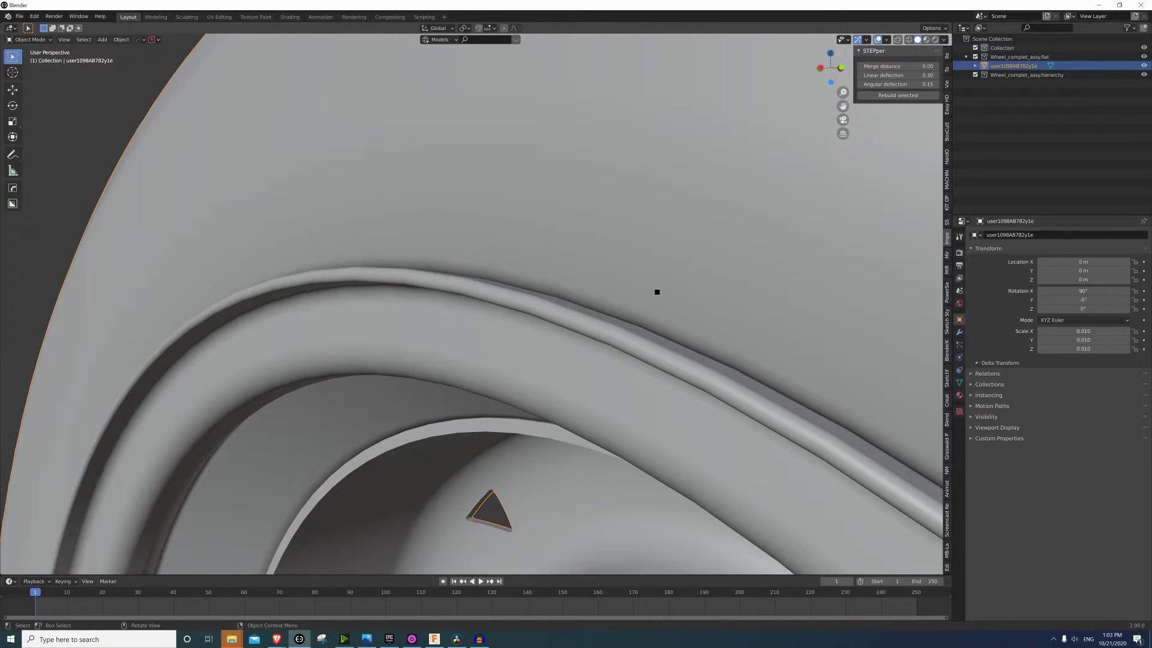
key("Tab")
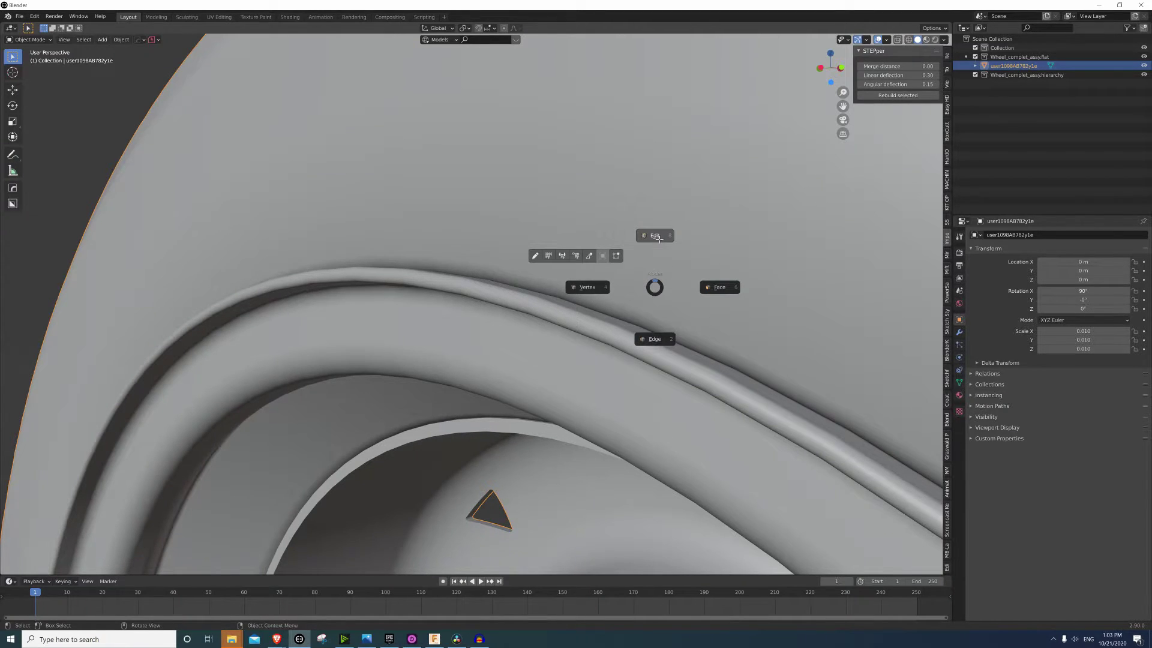
Enter Edit Mode on the wheel and select one connected tyre ring
left_click(658, 236)
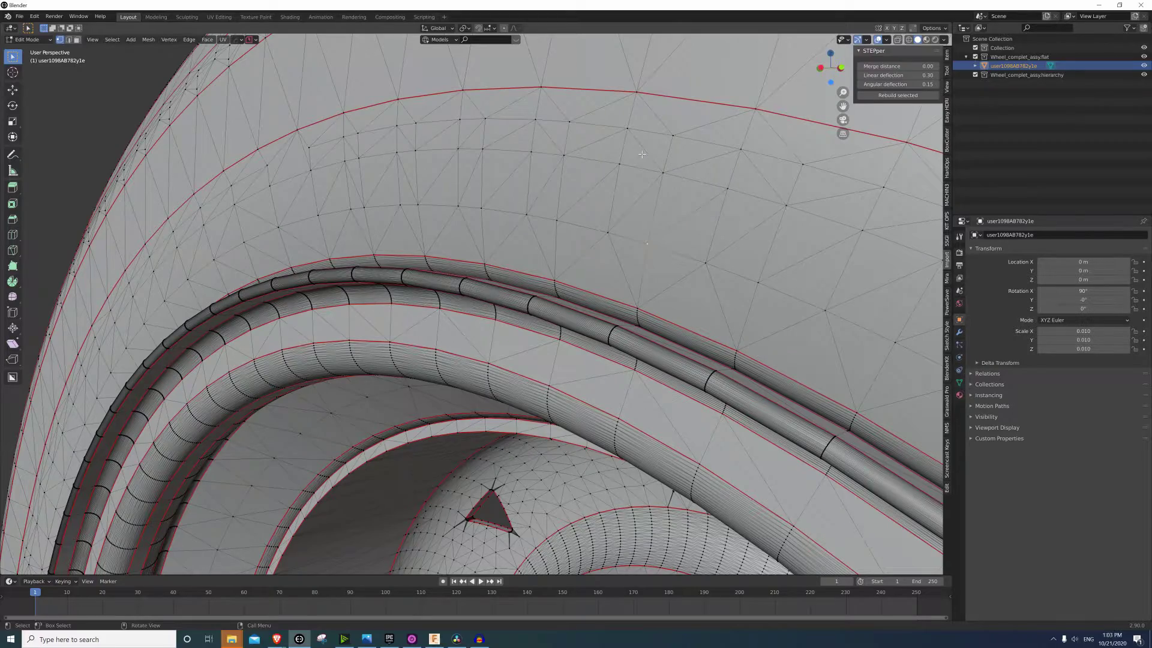
middle_click_drag(635, 153, 621, 187)
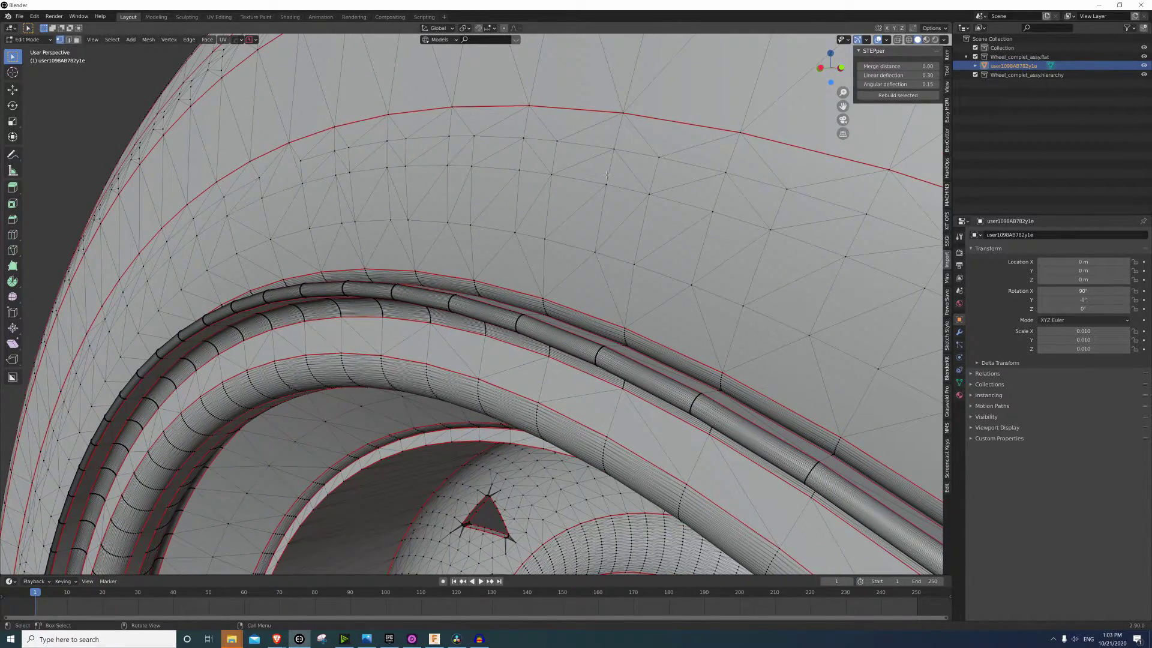
key("ctrl+l")
scroll(600, 198, "down", 10)
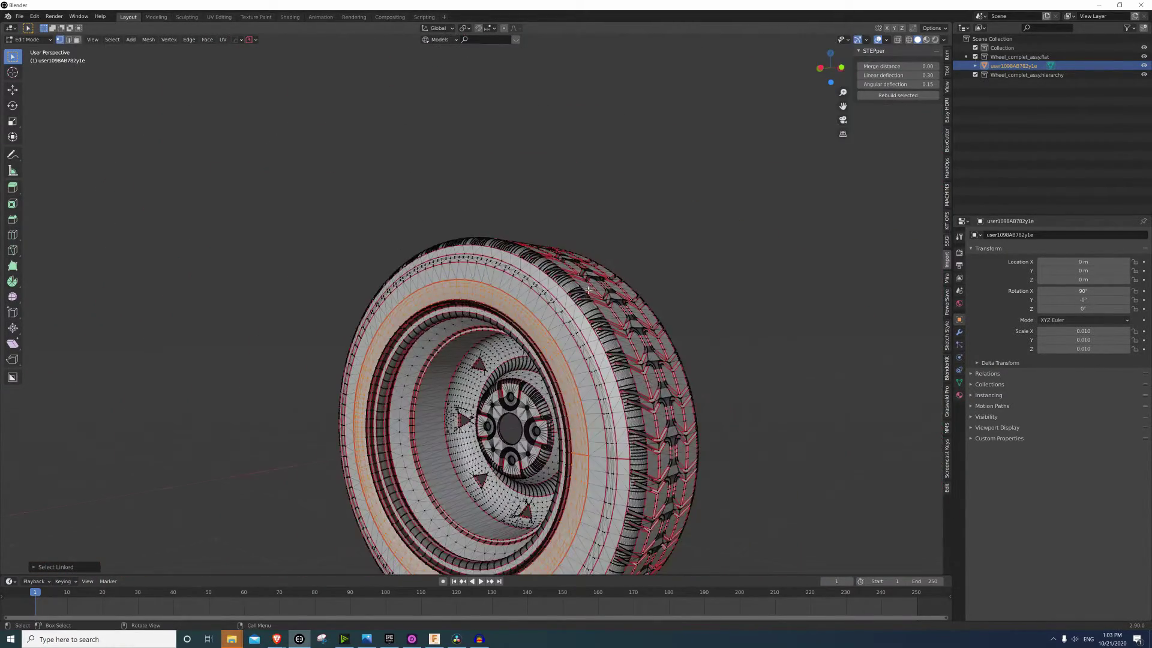
scroll(595, 227, "down", 2)
Grab the ring to confirm it is a loose piece, then cancel the move
key("g")
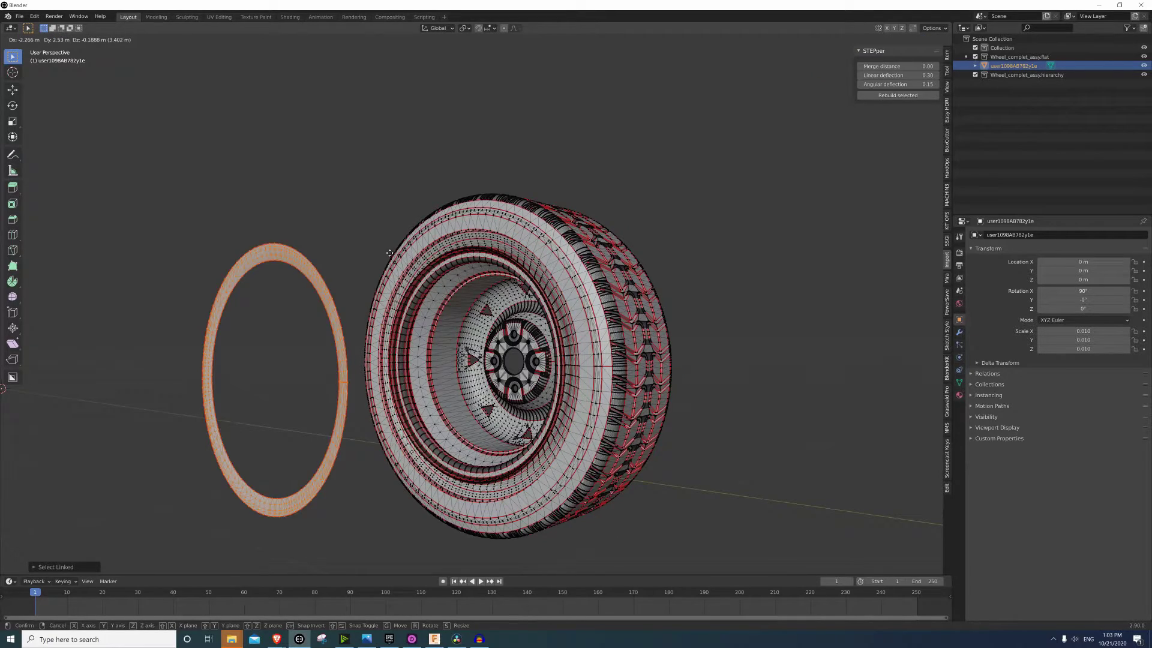
key("Escape")
scroll(441, 227, "up", 5)
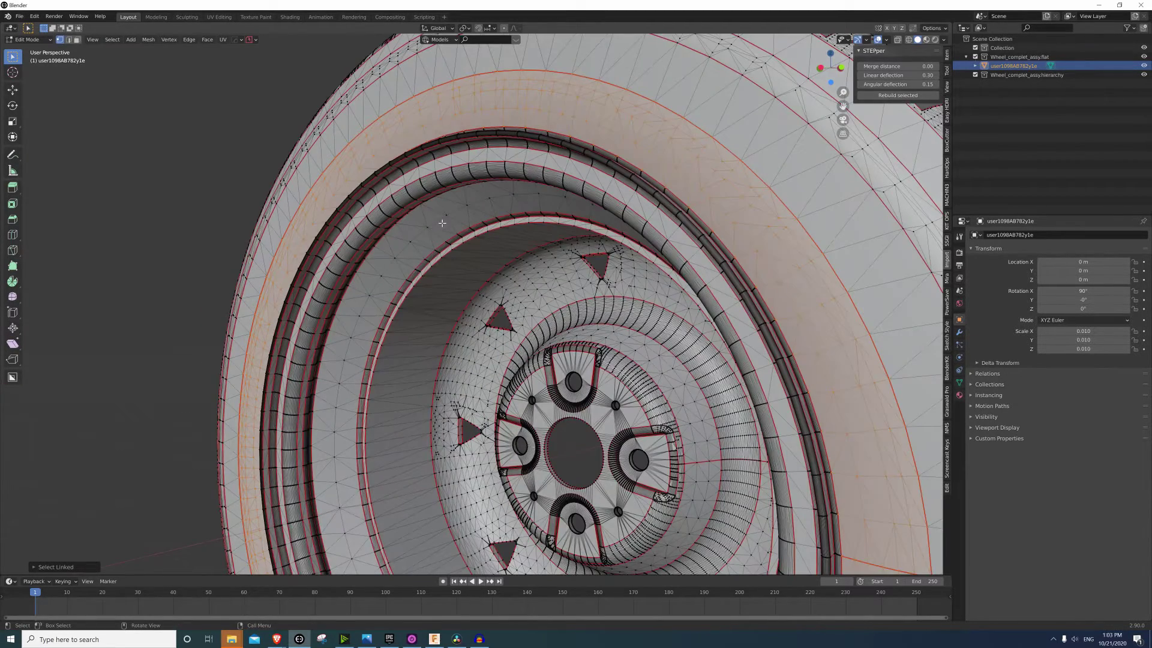
scroll(723, 245, "down", 3)
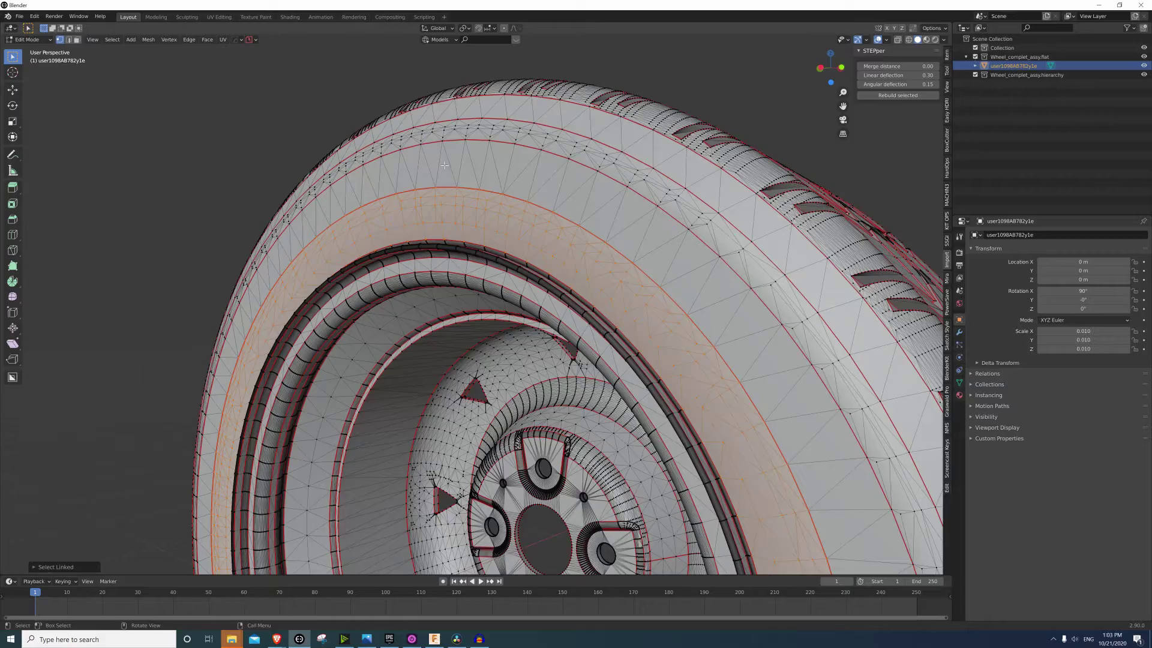
scroll(444, 165, "up", 5)
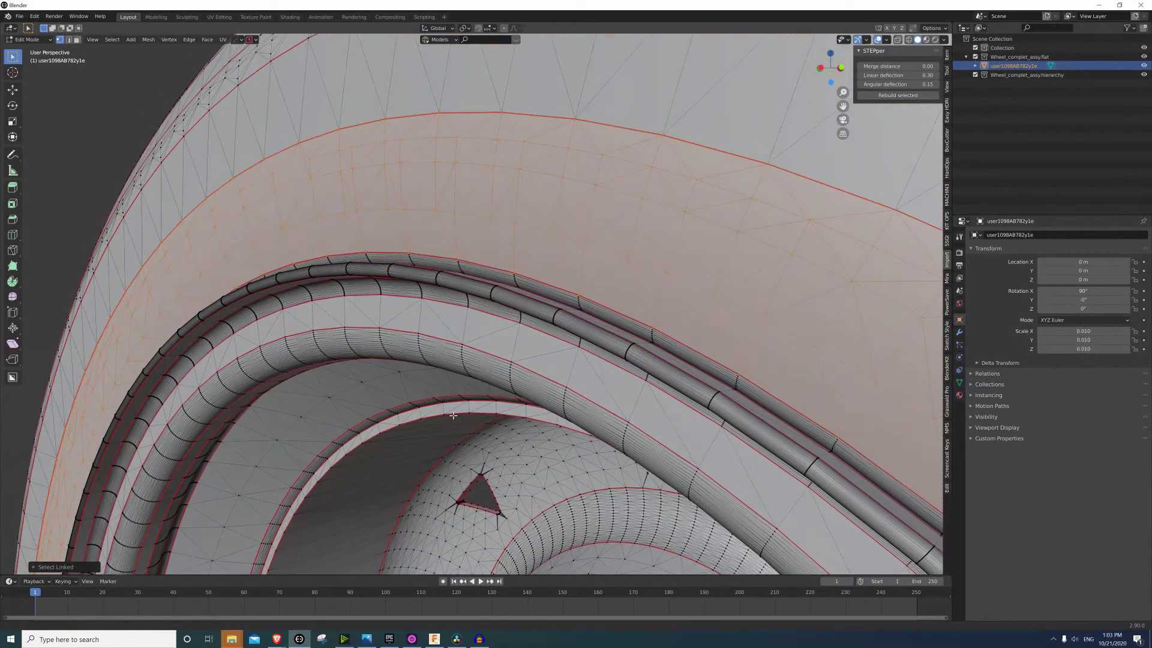
scroll(453, 415, "up", 3)
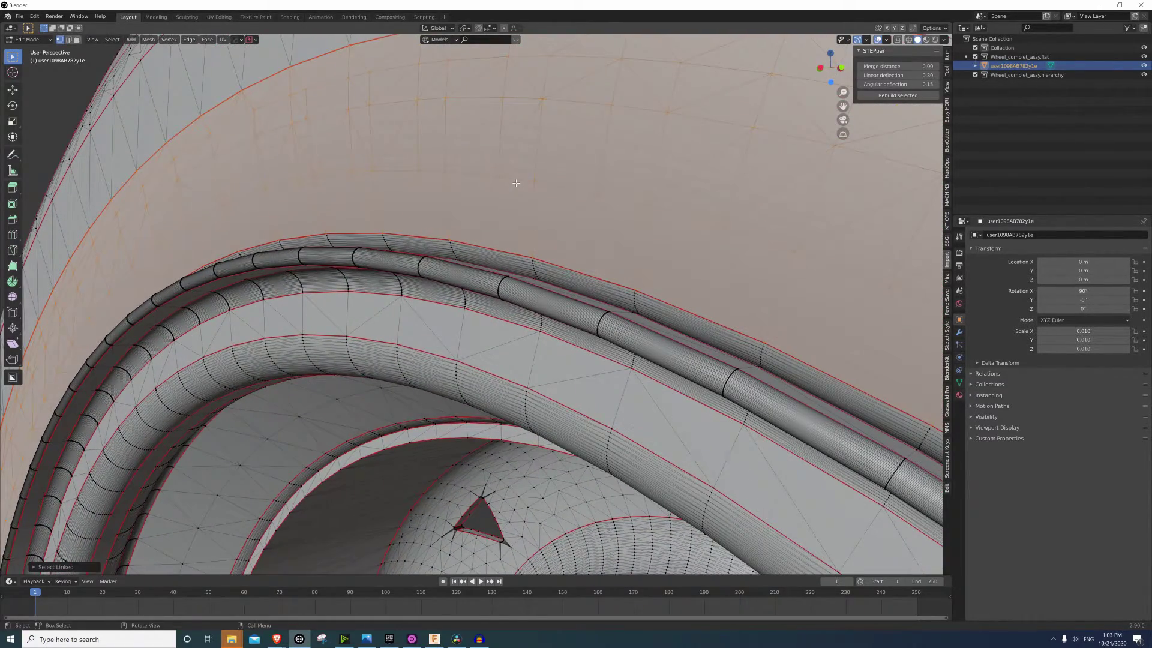
scroll(605, 250, "down", 4)
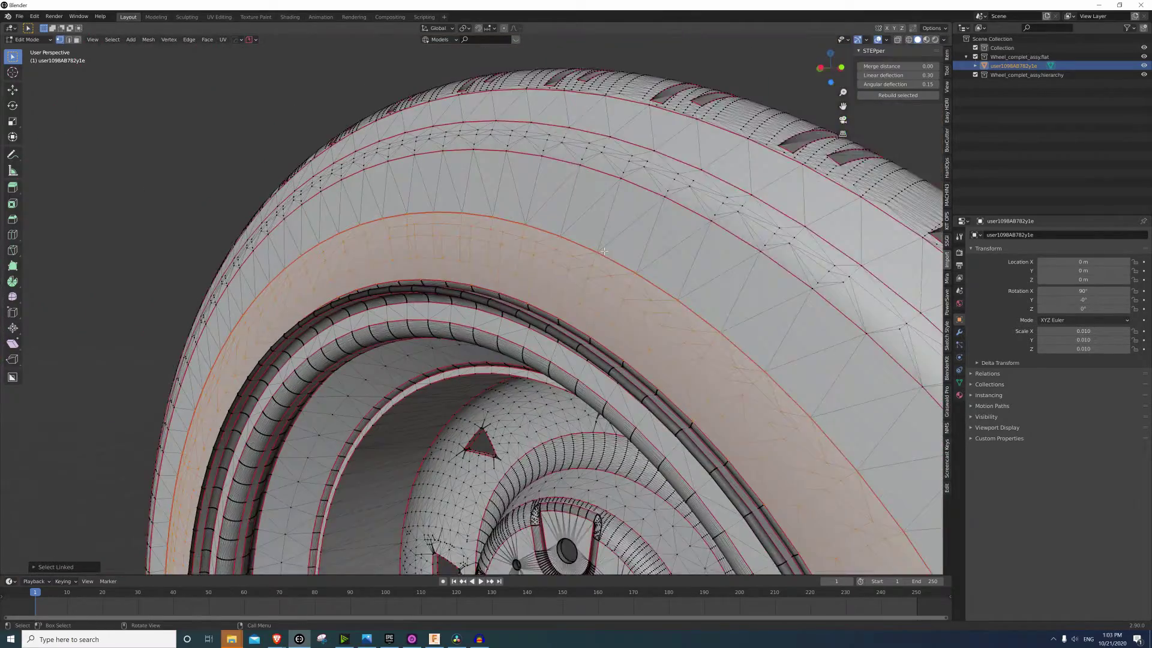
scroll(605, 250, "down", 5)
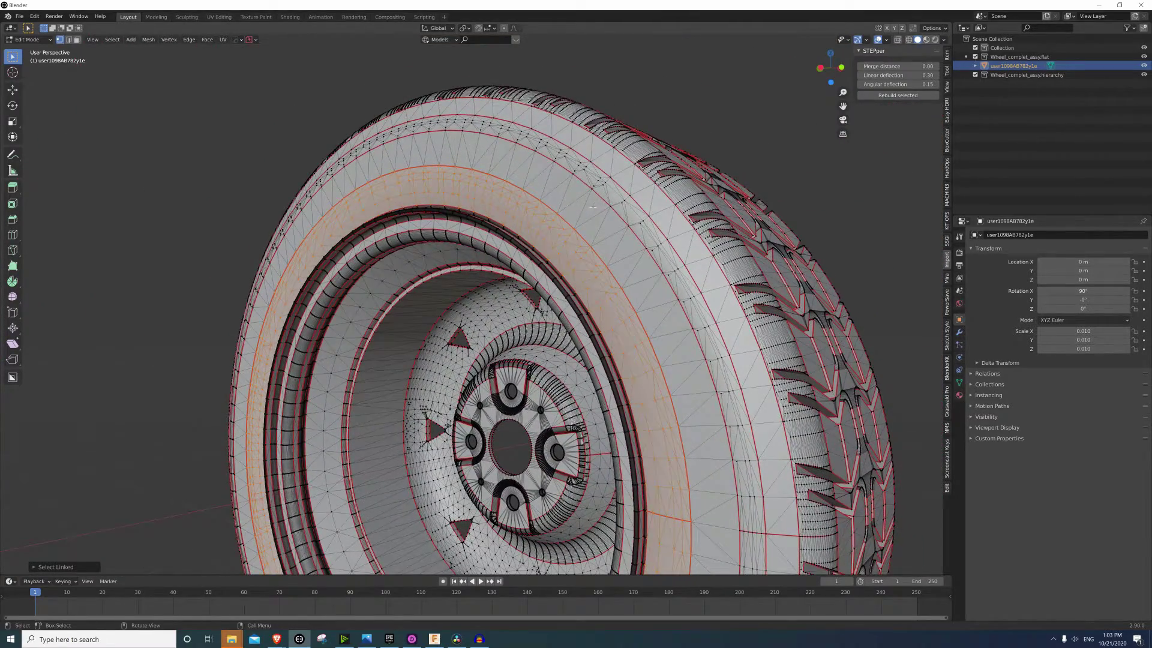
Select all and run Merge by Distance, removing 56487 overlapping vertices
key("a")
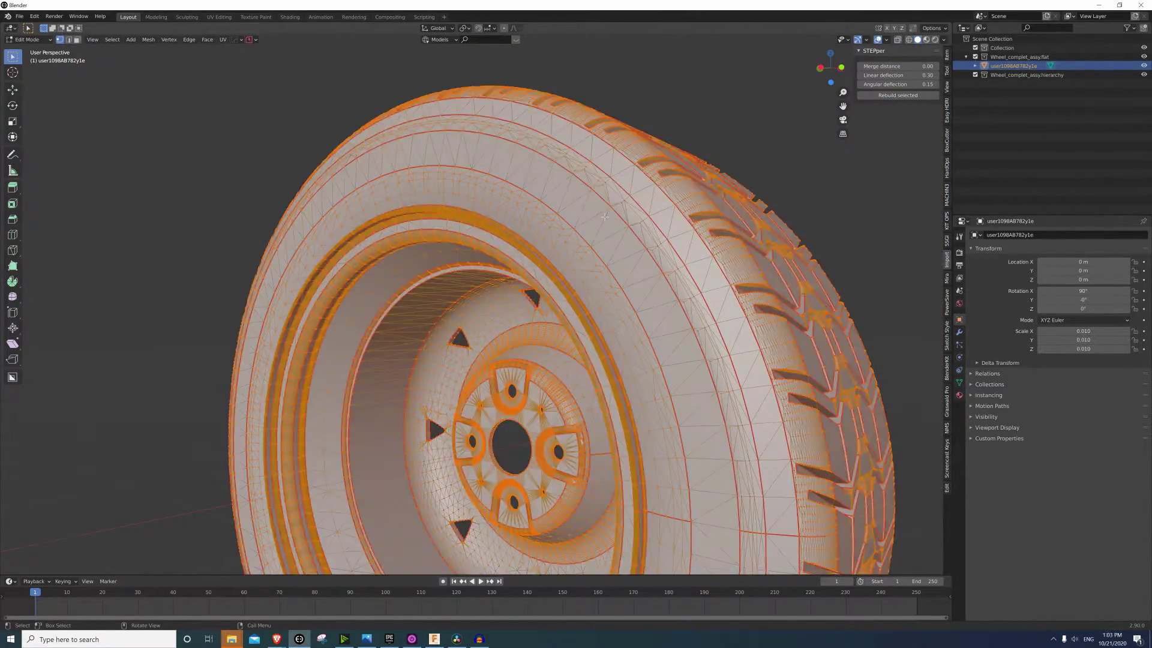
left_click(148, 40)
mouse_move(180, 238)
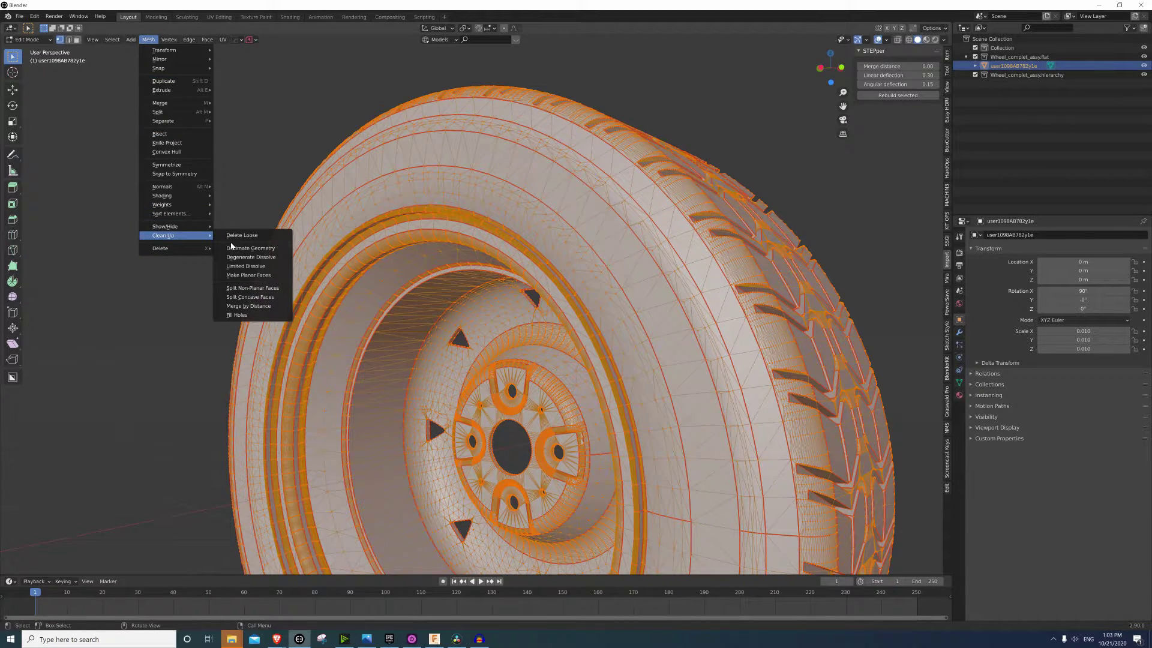
left_click(262, 307)
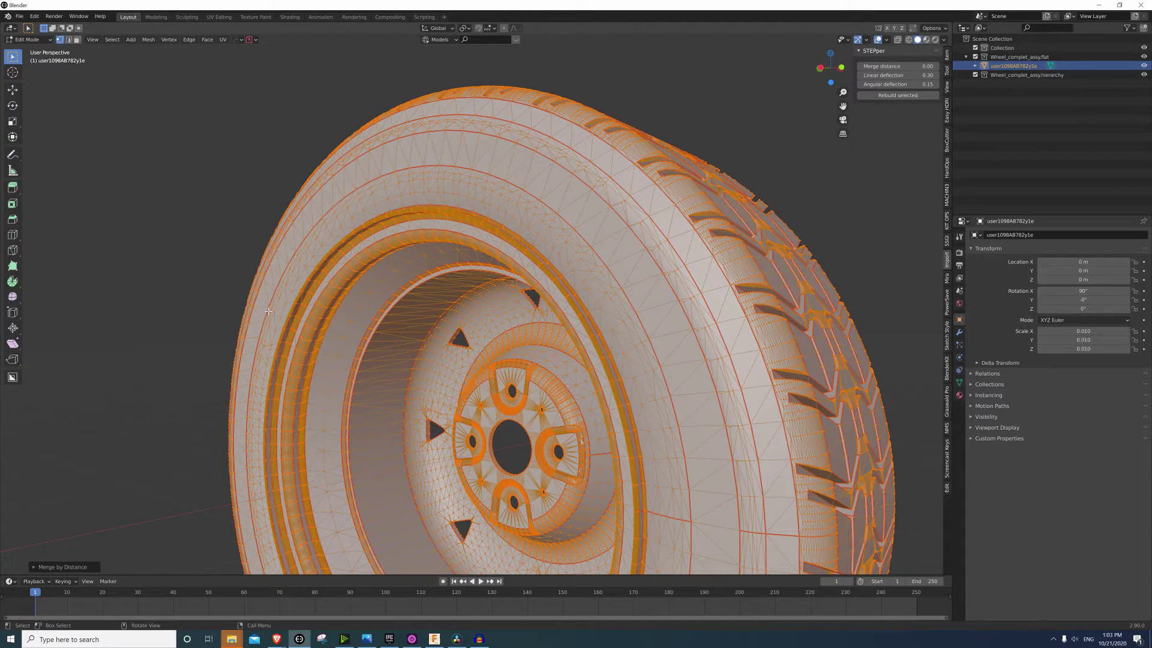
Deselect, then select linked pieces to check how the tyre, rim and hub connect
key("alt+a")
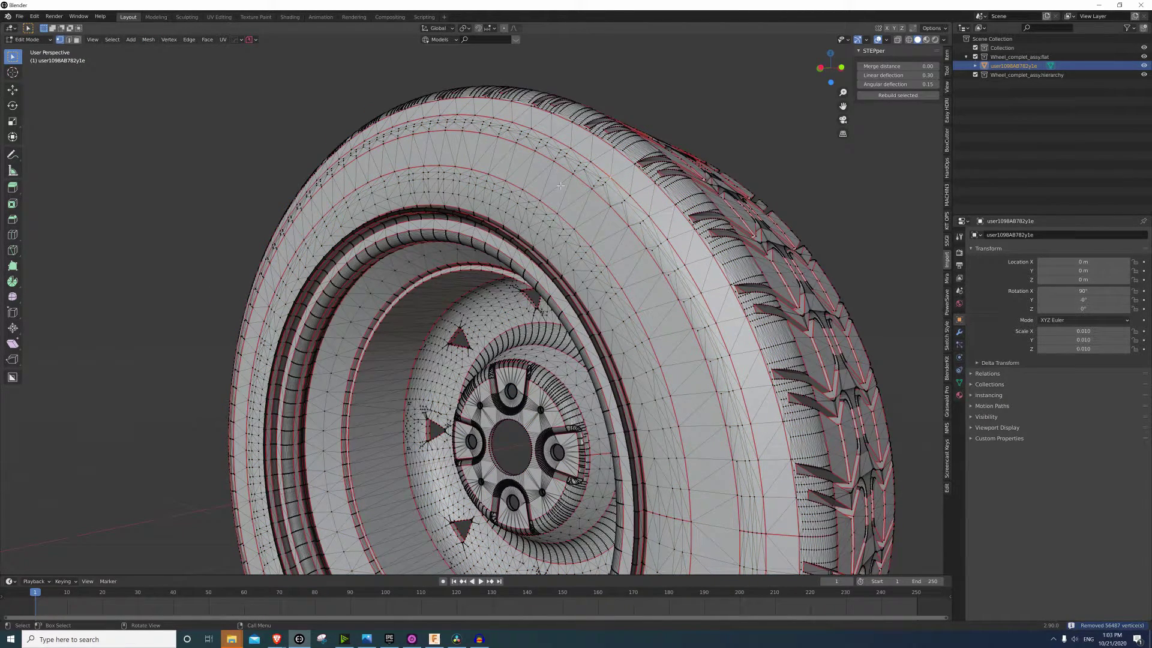
key("l")
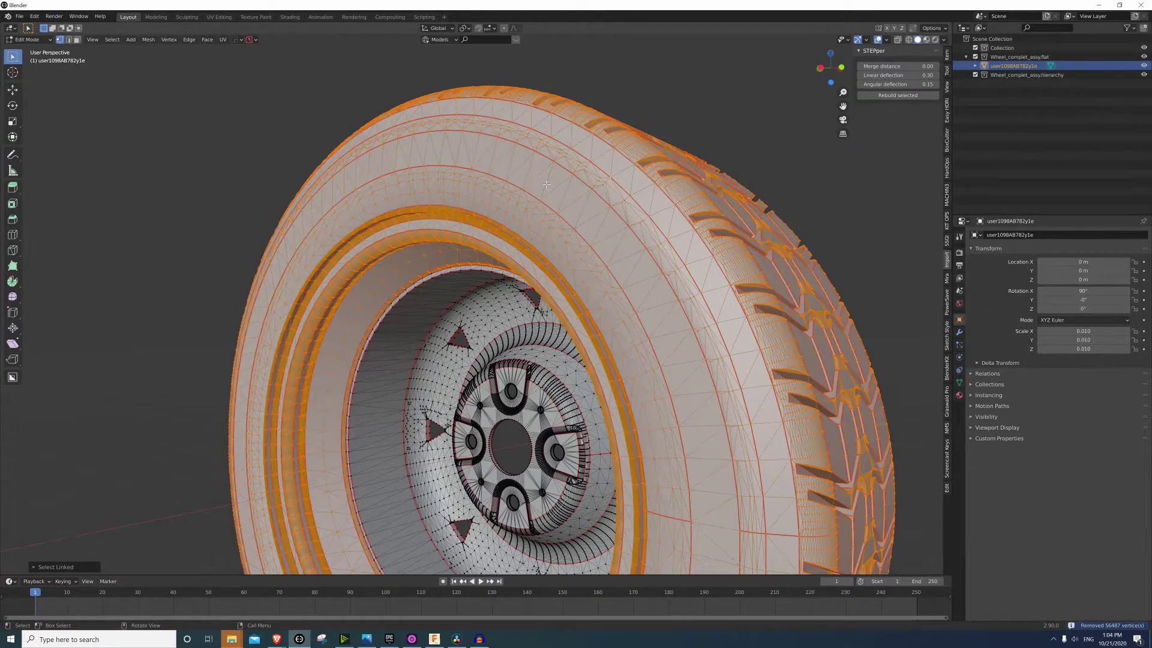
middle_click_drag(472, 404, 481, 238)
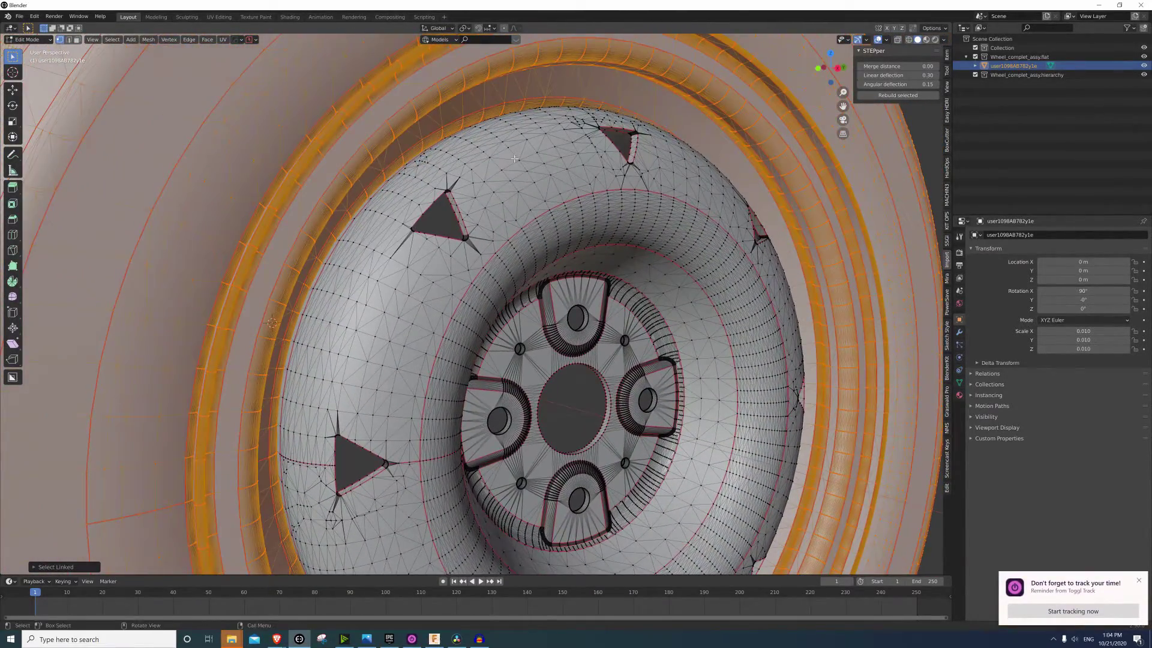
middle_click_drag(505, 168, 499, 214)
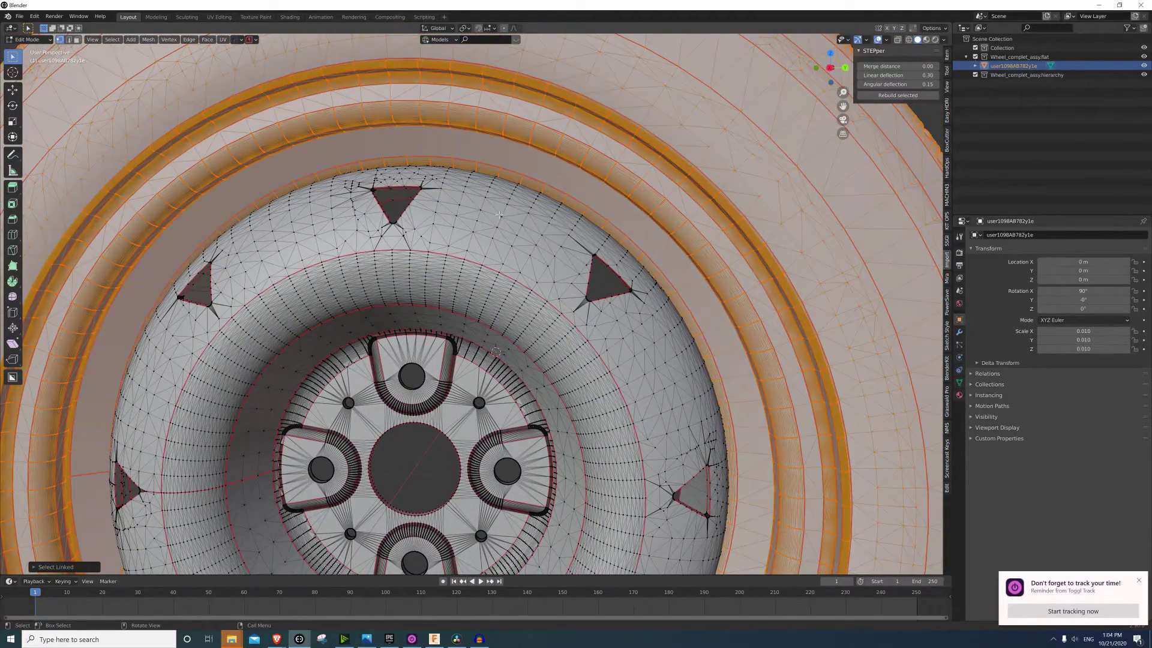
key("ctrl+z")
key("ctrl+z")
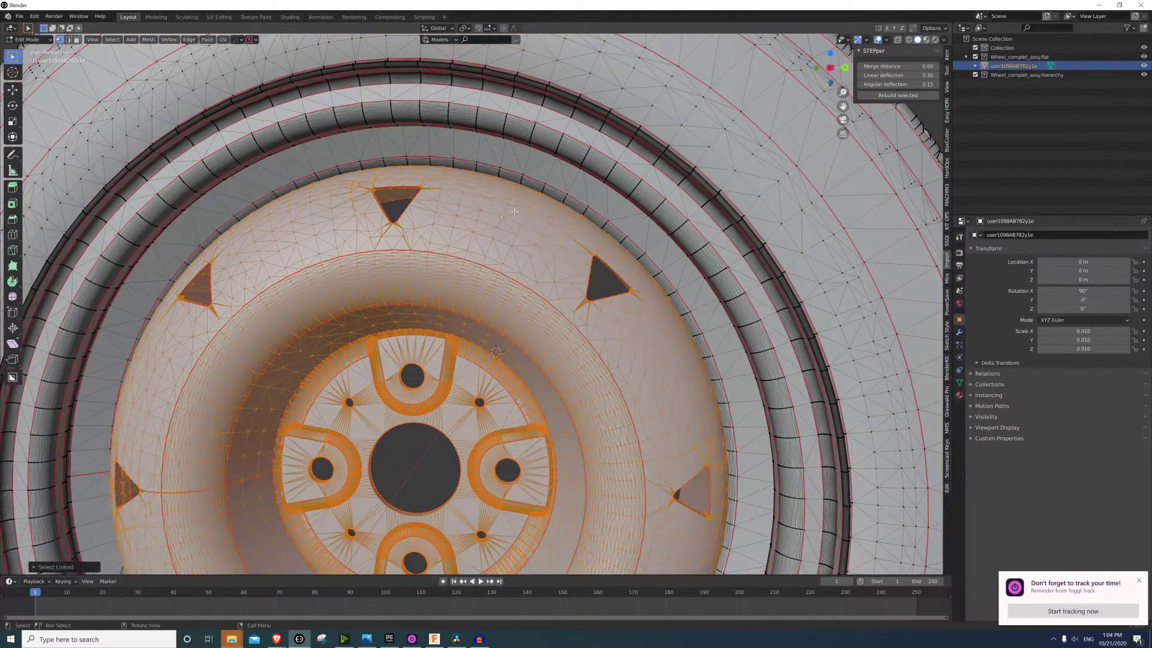
scroll(534, 198, "down", 3)
key("ctrl+z")
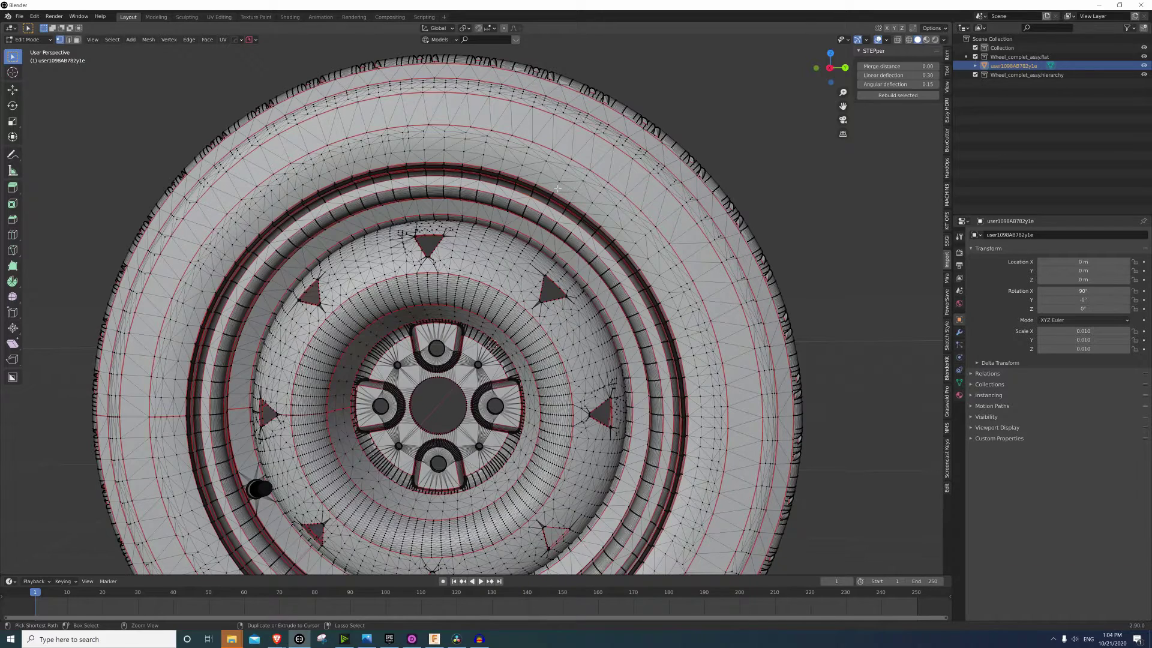
key("ctrl+shift+z")
key("ctrl+z")
Clear earlier selections, orbit to an angled view, and select one linked rim band
key("ctrl+z")
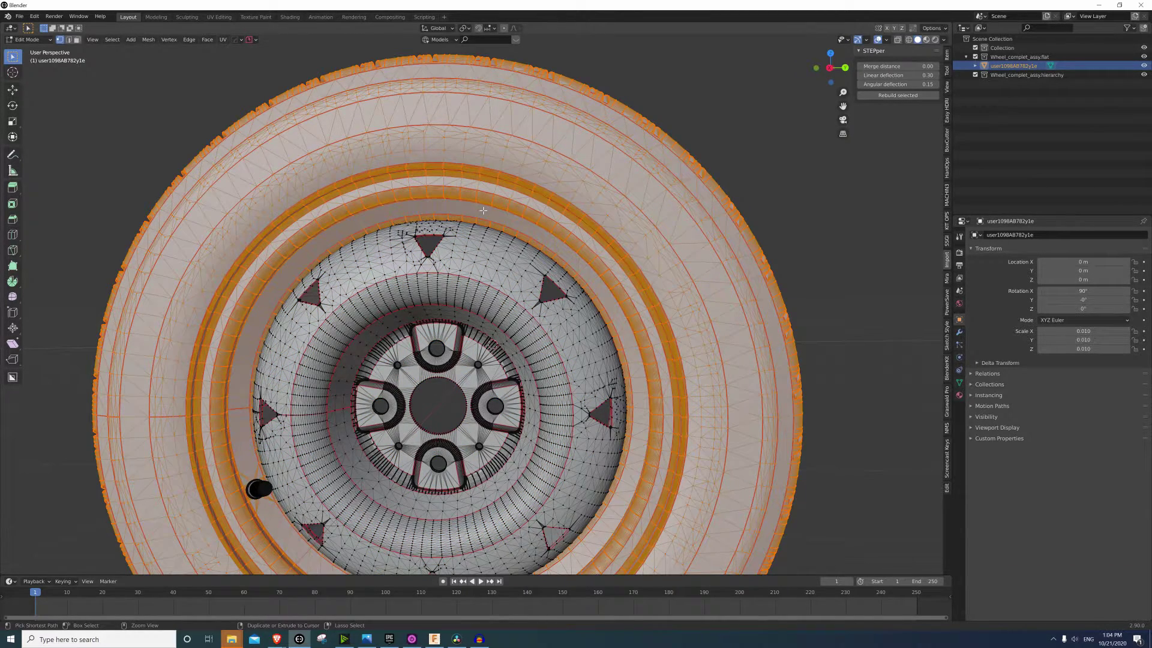
key("ctrl+z")
middle_click_drag(483, 210, 435, 173)
scroll(434, 172, "up", 4)
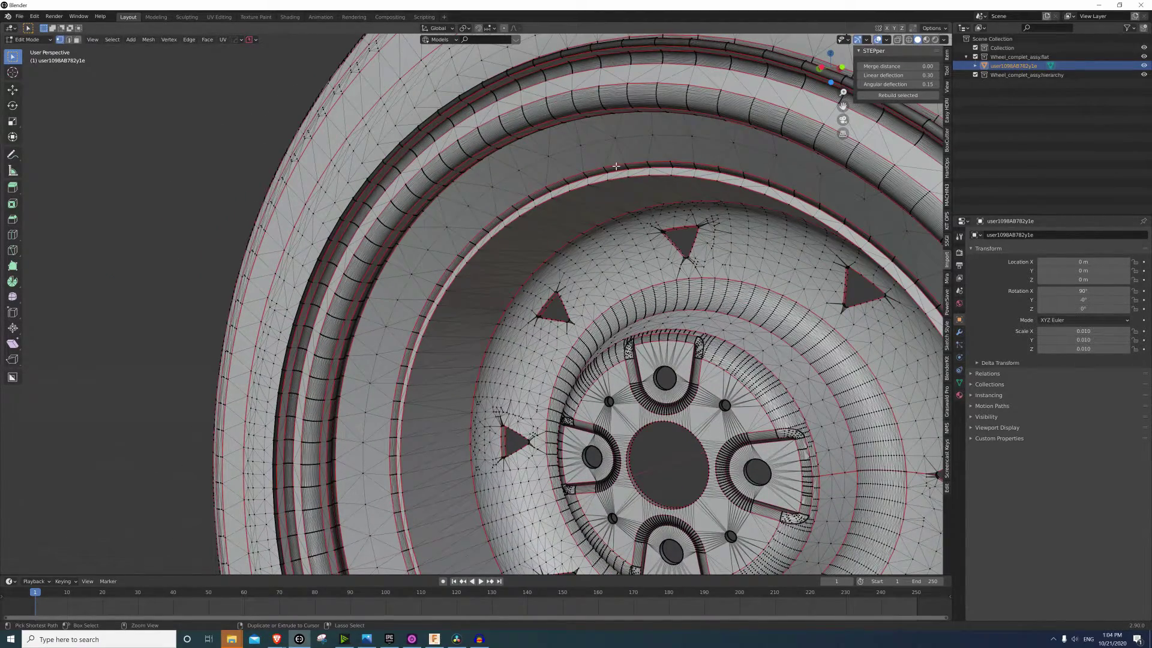
key("ctrl+z")
middle_click_drag(618, 123, 550, 244)
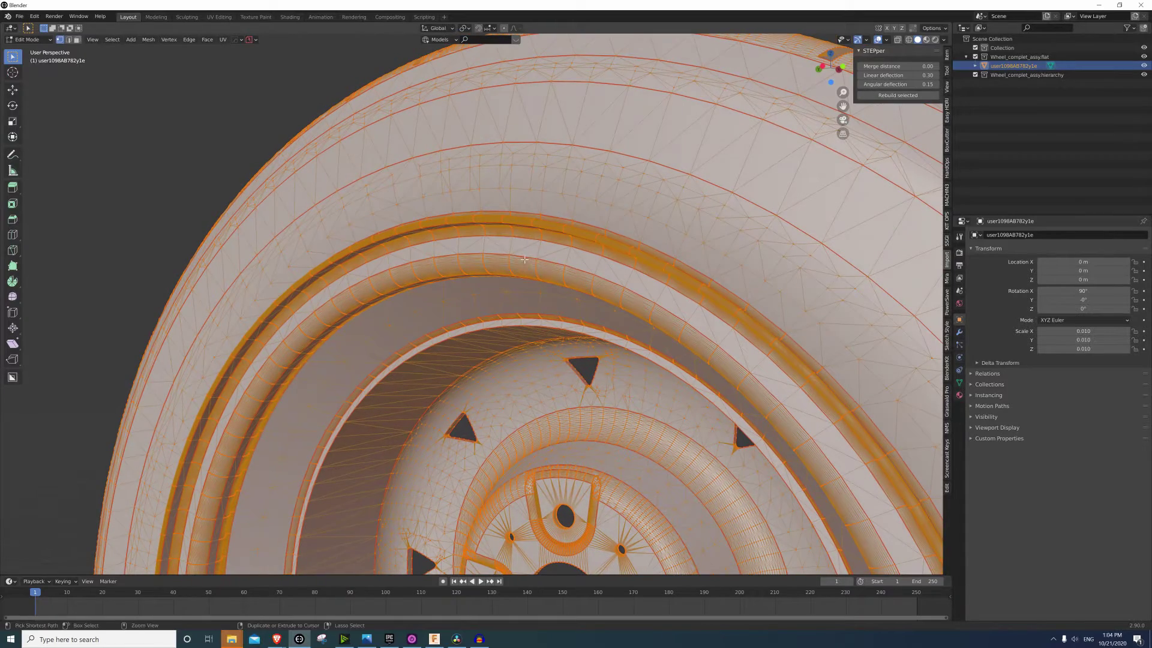
scroll(550, 244, "up", 3)
key("alt+a")
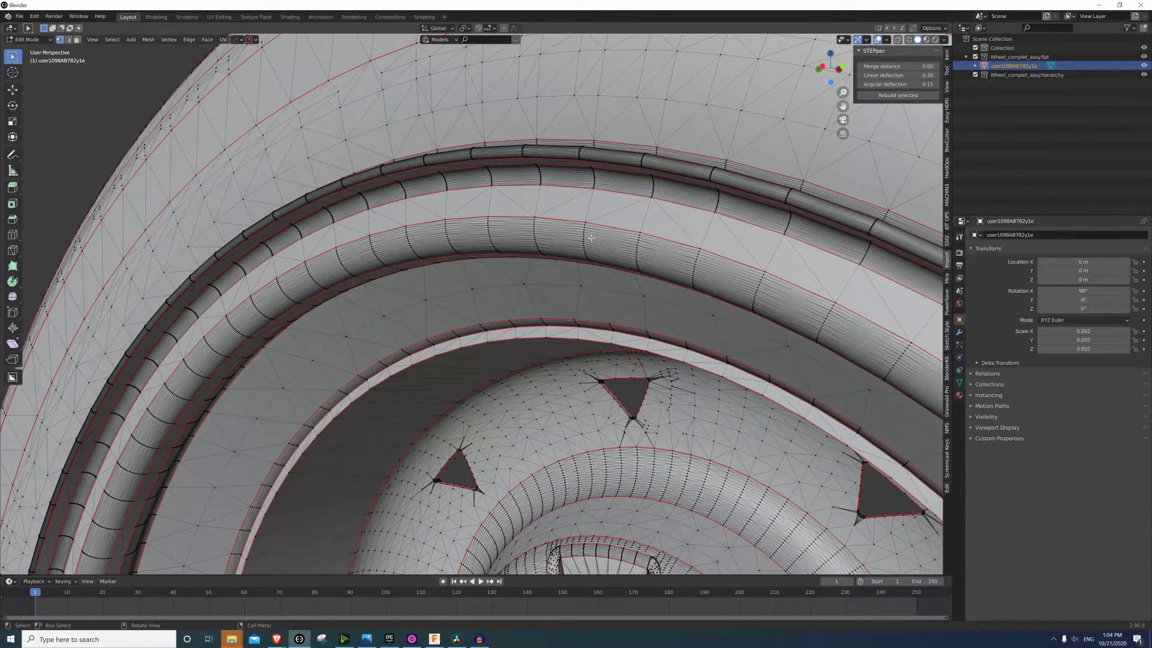
left_click(585, 235)
key("ctrl+l")
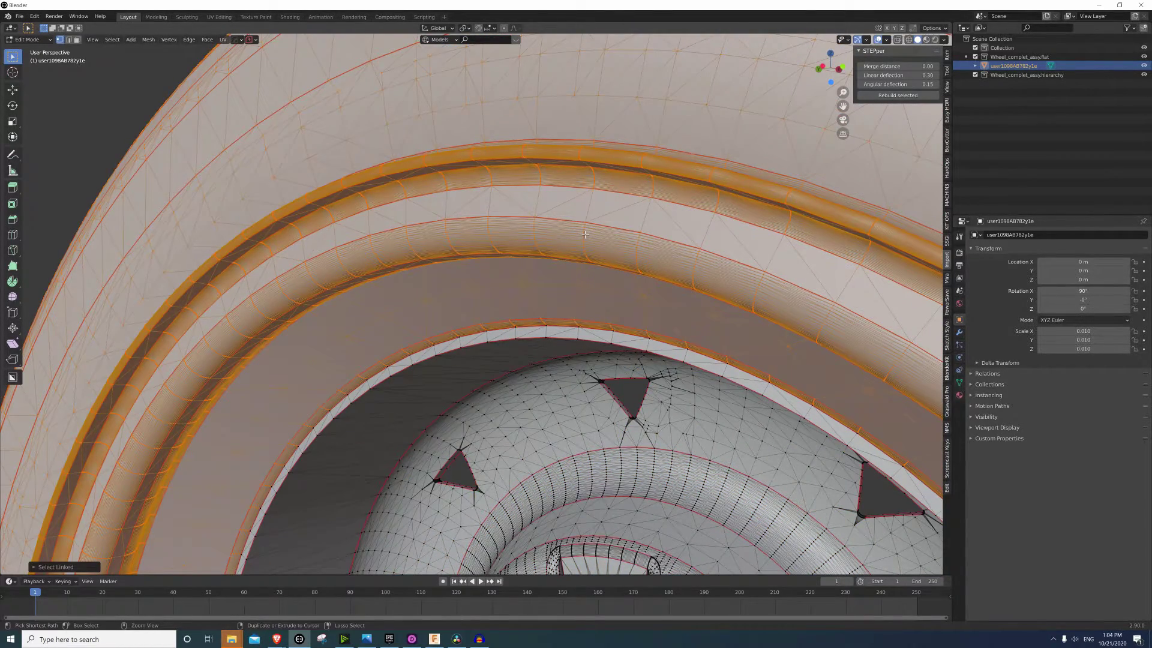
With see-through shading off, add the remaining dark rim bands and open the Separate menu
key("alt+z")
mouse_move(585, 234)
middle_mouse_down()
mouse_move(518, 307)
mouse_move(510, 342)
middle_mouse_up()
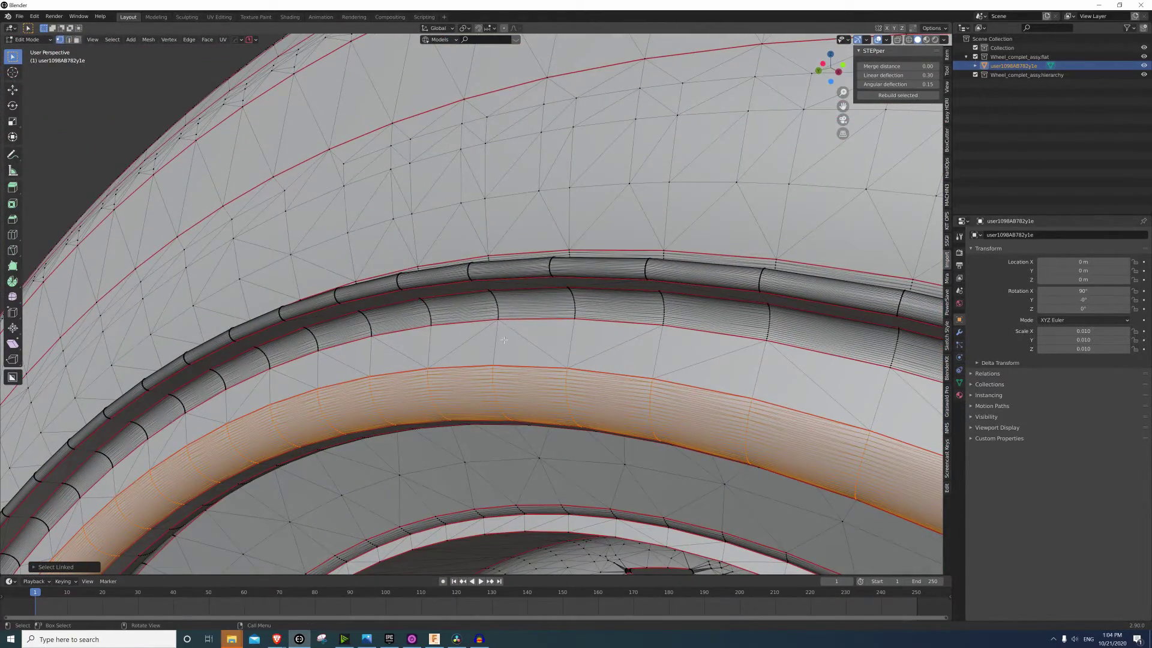
key("l")
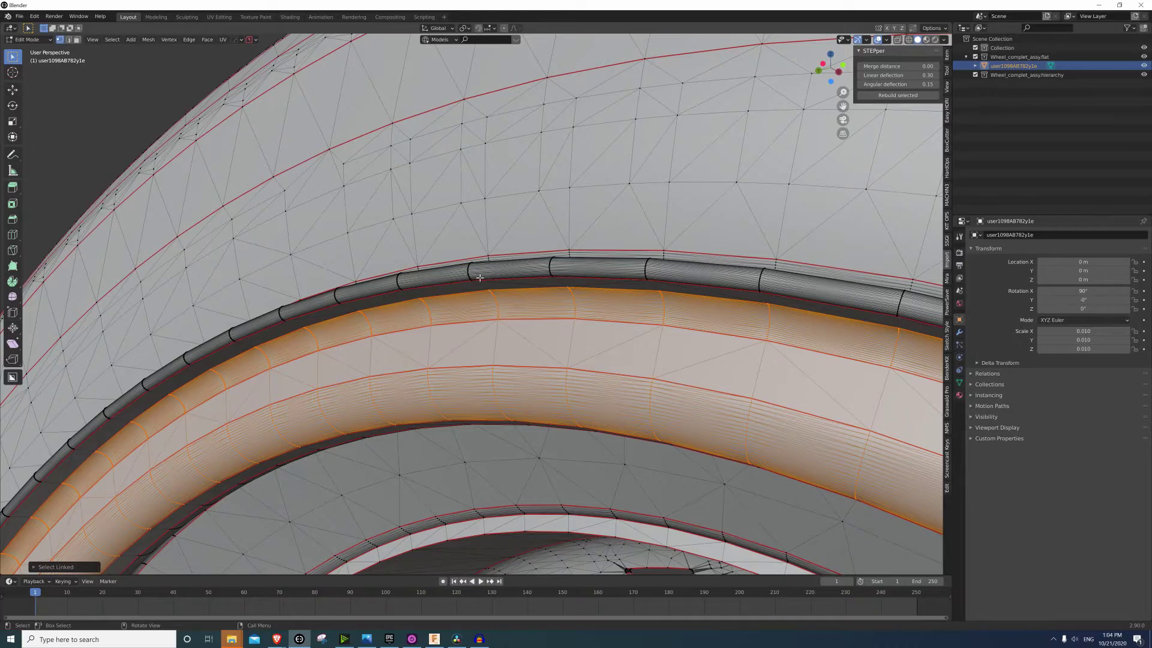
key("l")
middle_click_drag(472, 289, 567, 357)
key("l")
scroll(479, 303, "up", 5)
key("l")
key("l")
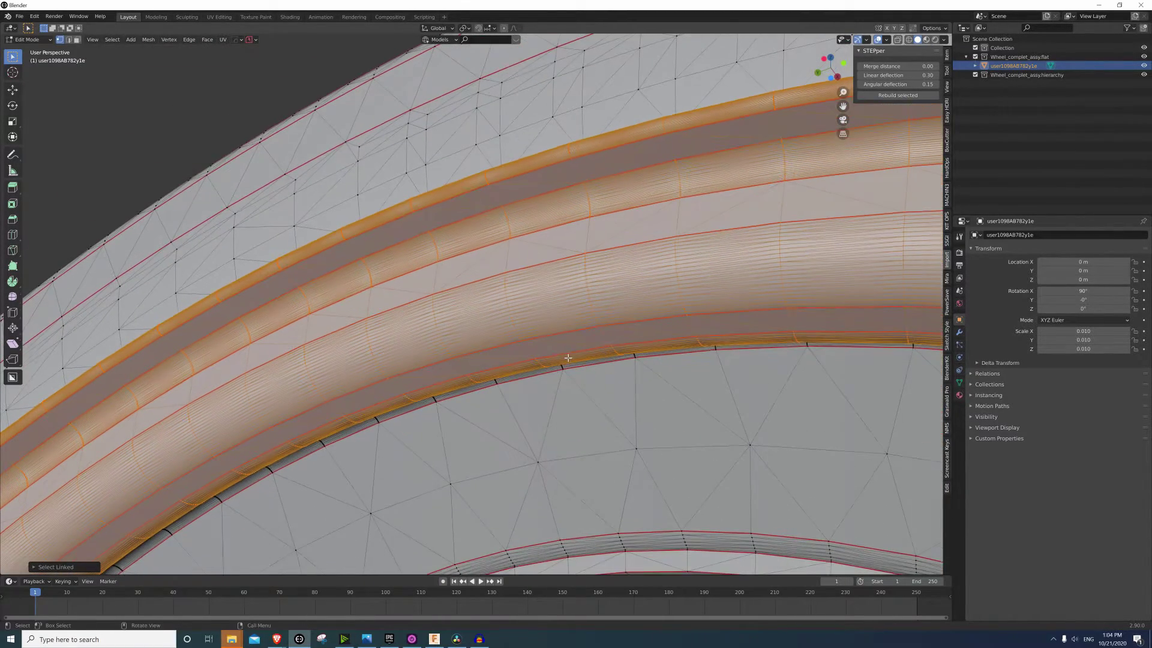
key("p")
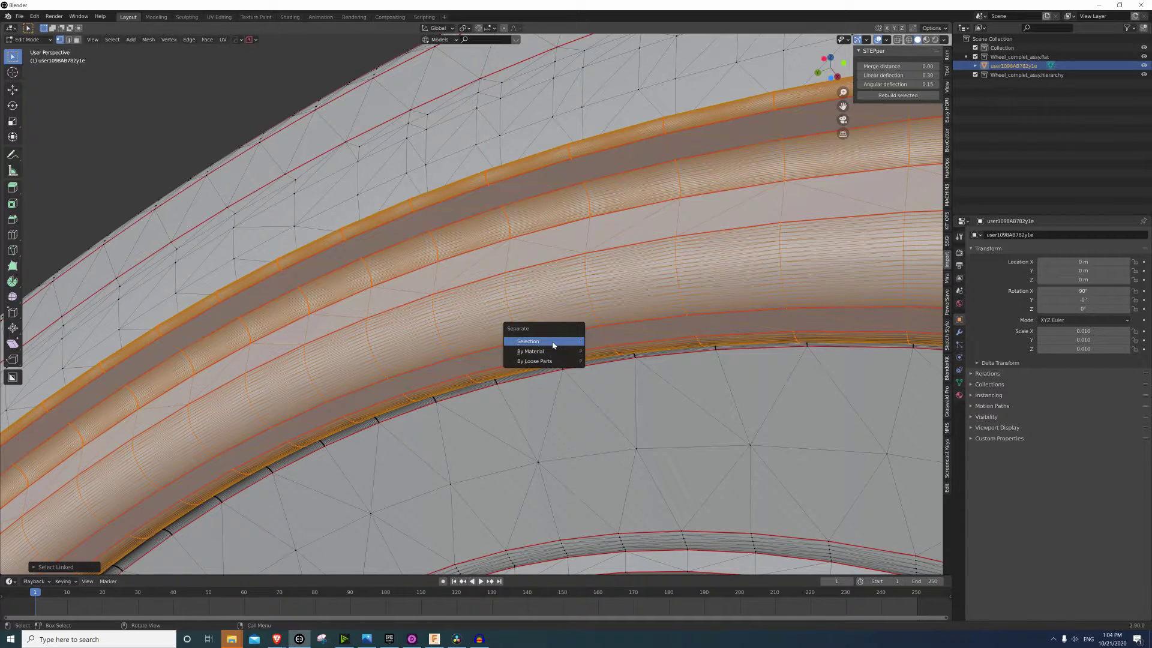
Separate the selected rim faces into their own object and make that new .001 object active
left_click(553, 346)
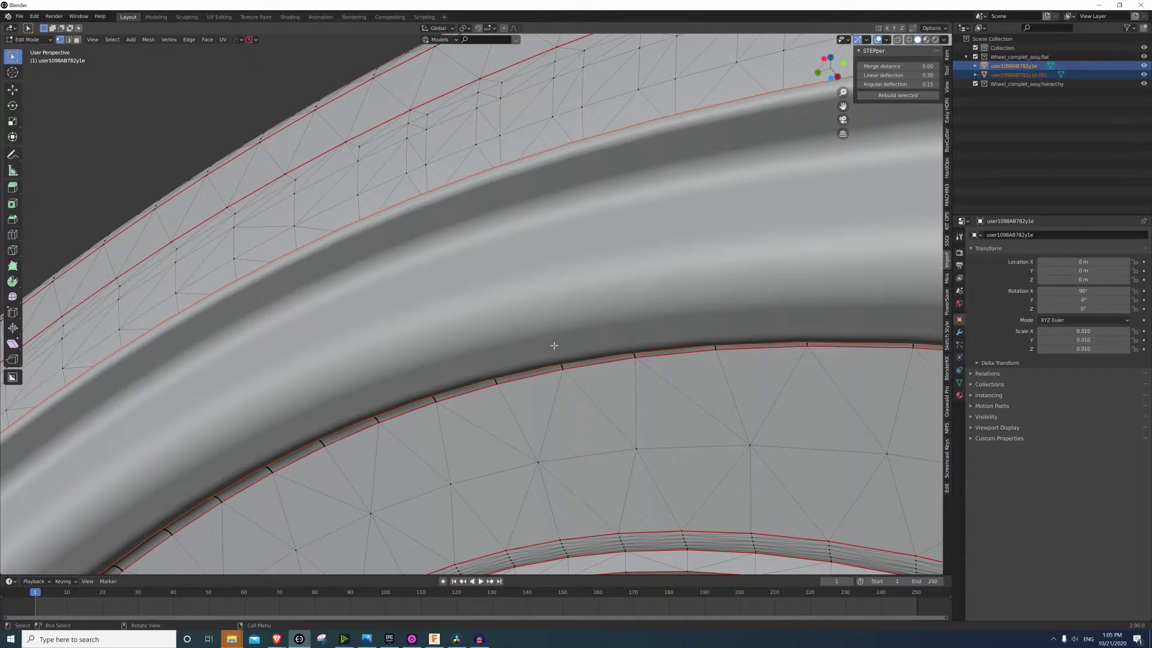
key("Tab")
left_click(568, 210)
left_click(577, 203)
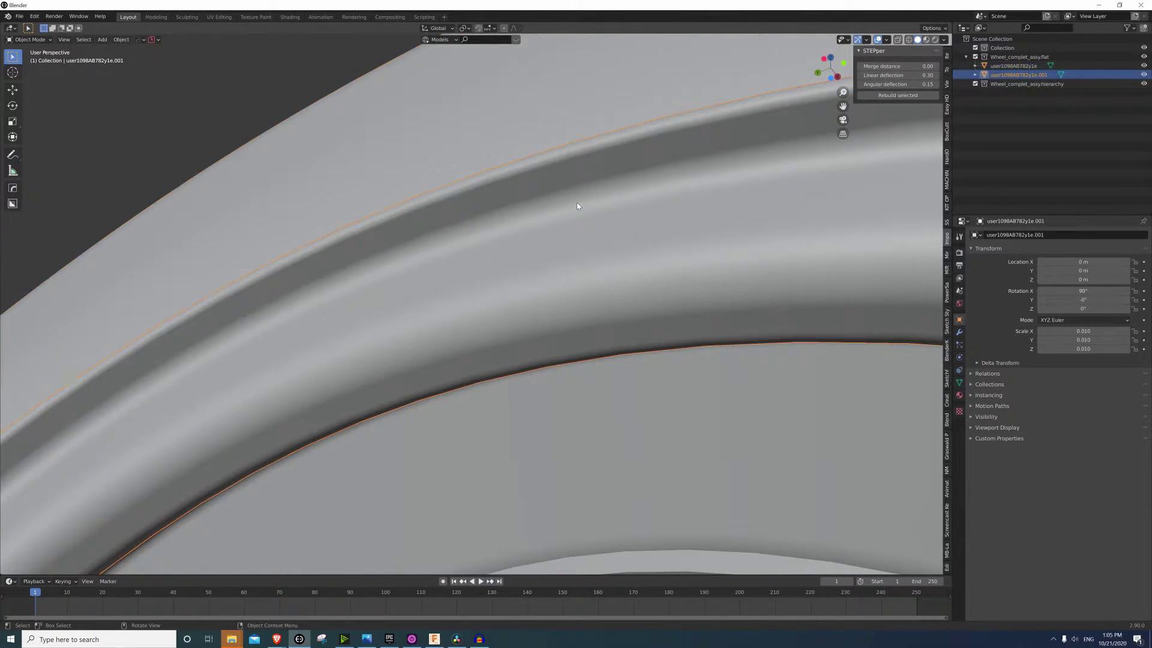
Convert all of the rim object's triangles into quads, then return to Object Mode
key("Tab")
left_click(552, 182)
key("a")
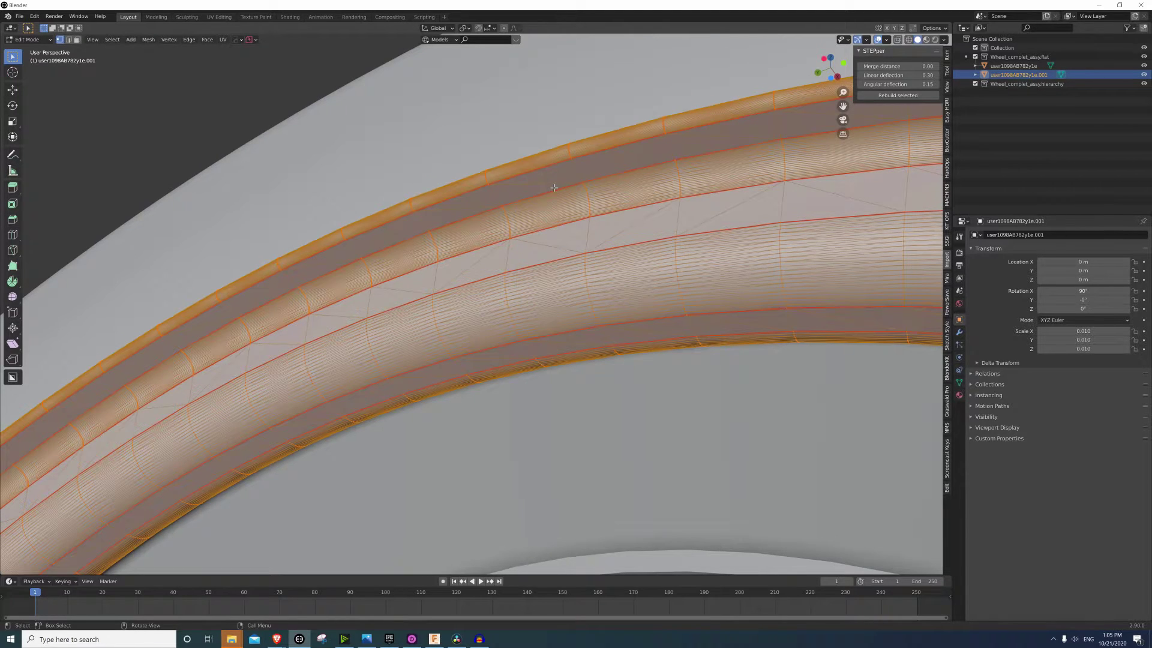
key("ctrl")
key("ctrl+f")
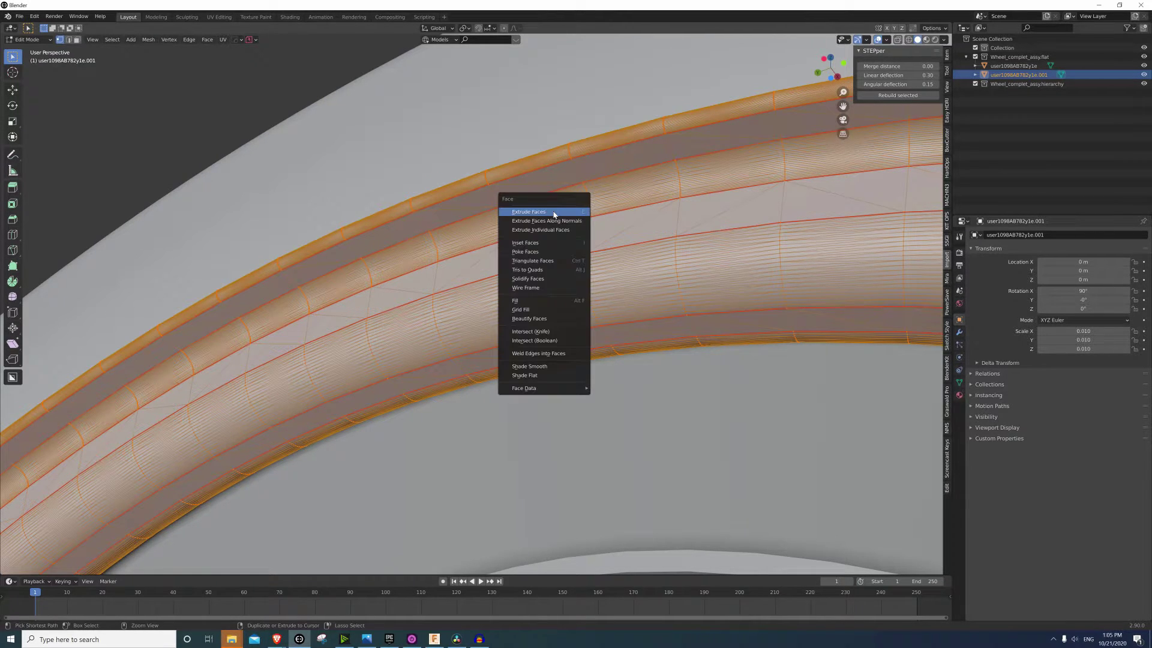
left_click(542, 270)
middle_click_drag(682, 226, 561, 304)
key("ctrl+Tab")
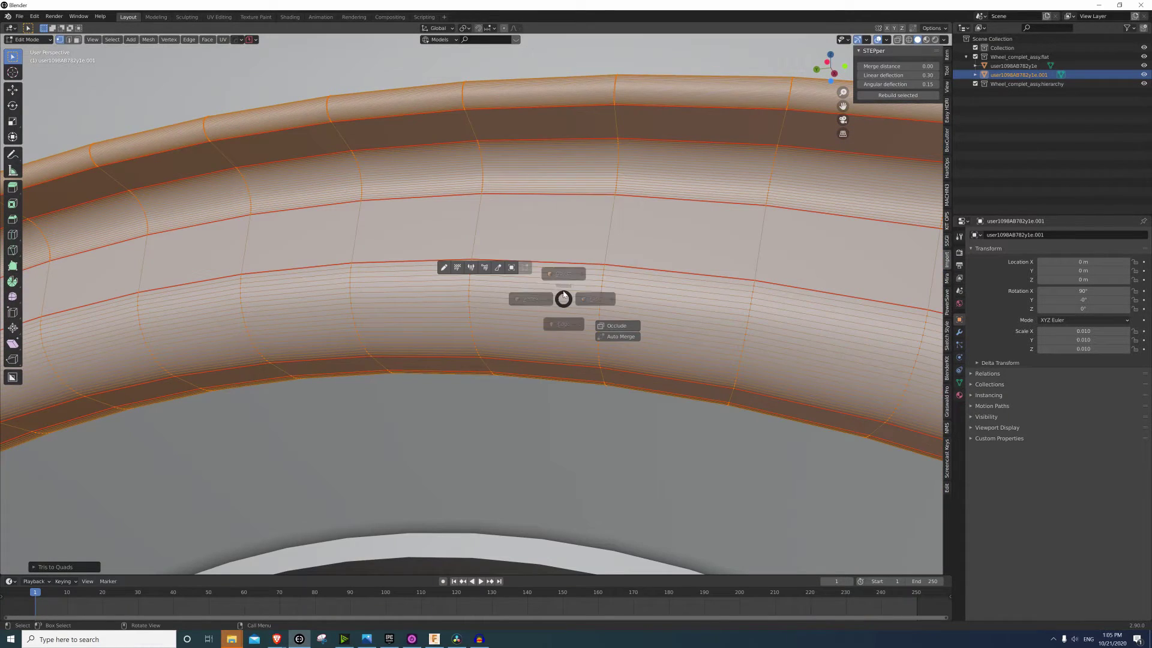
left_click(564, 249)
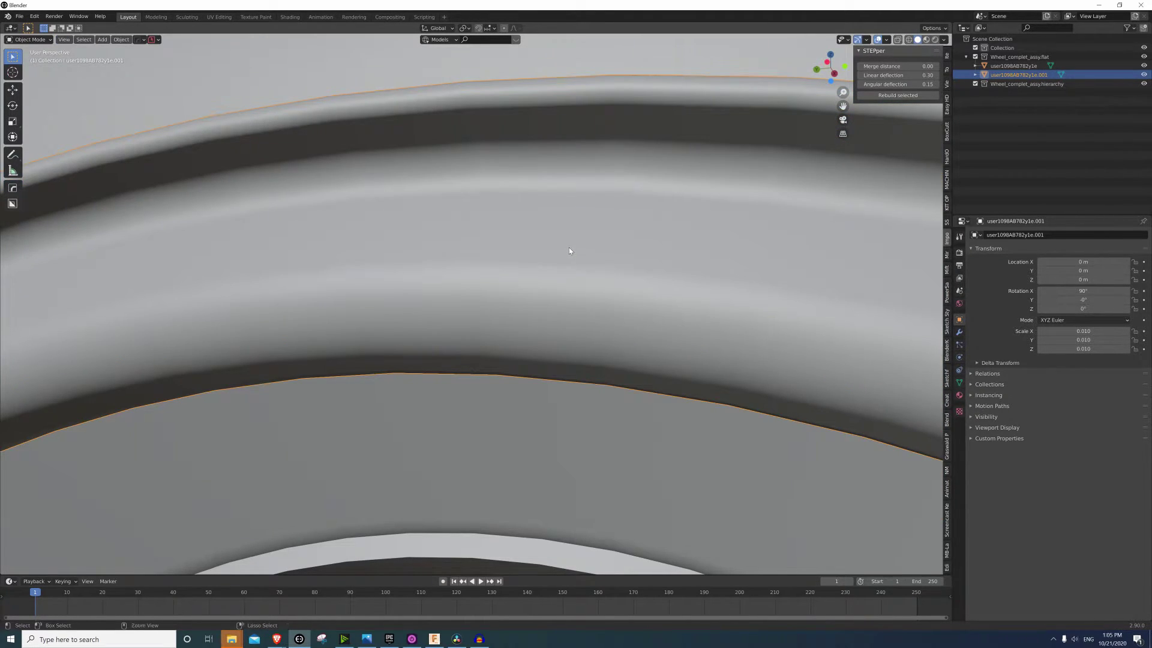
Add a Subdivision Surface modifier to the rim object with viewport level 2
key("ctrl+2")
scroll(606, 241, "down", 2)
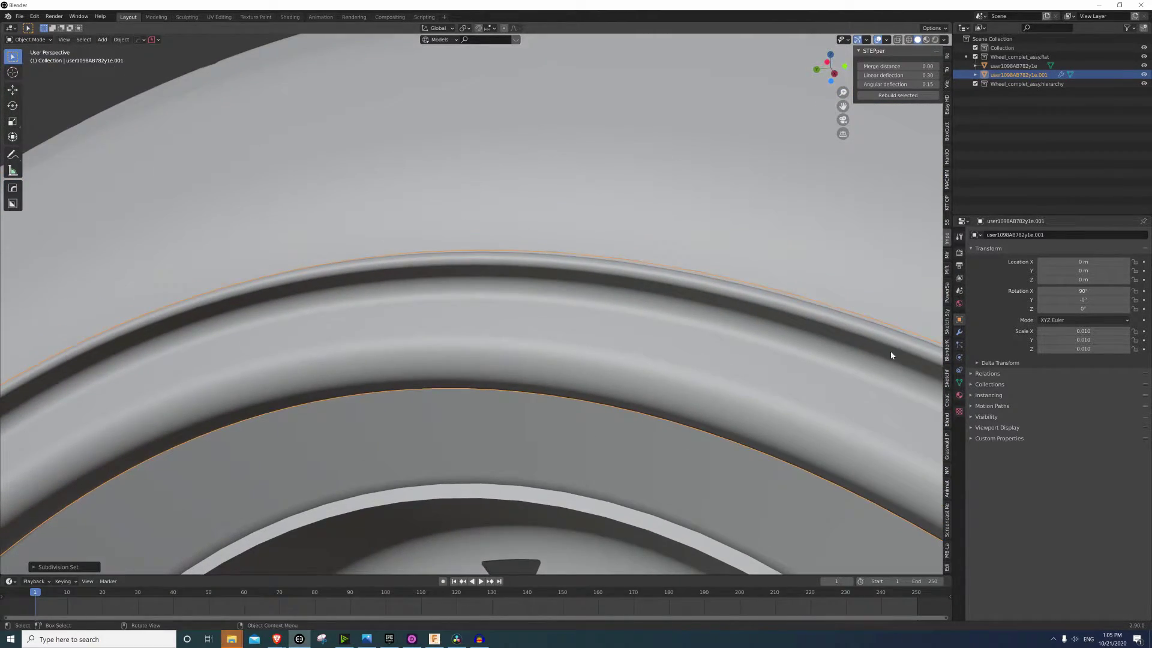
left_click(960, 332)
middle_click_drag(648, 300, 690, 336)
left_click(1135, 275)
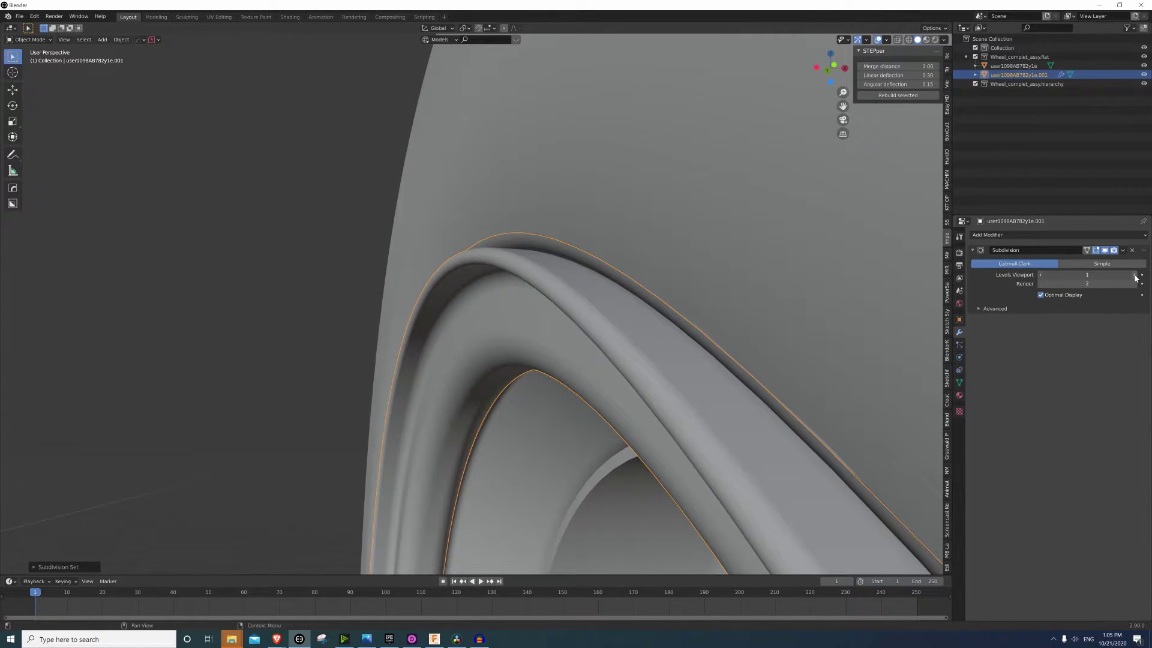
middle_click_drag(540, 288, 416, 228)
Deselect the rim and select the tyre to edit its mesh
key("alt+a")
left_click(460, 239)
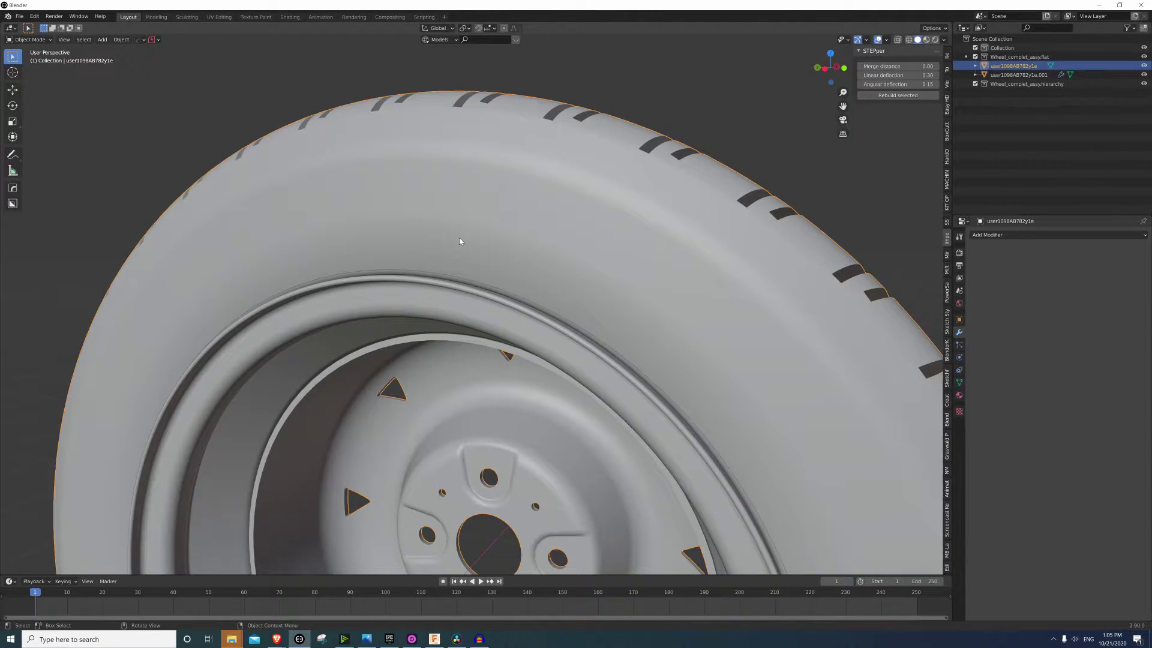
key("Tab")
In the tyre's Edit Mode, select the connected tread band and convert its triangles to quads
left_click(461, 186)
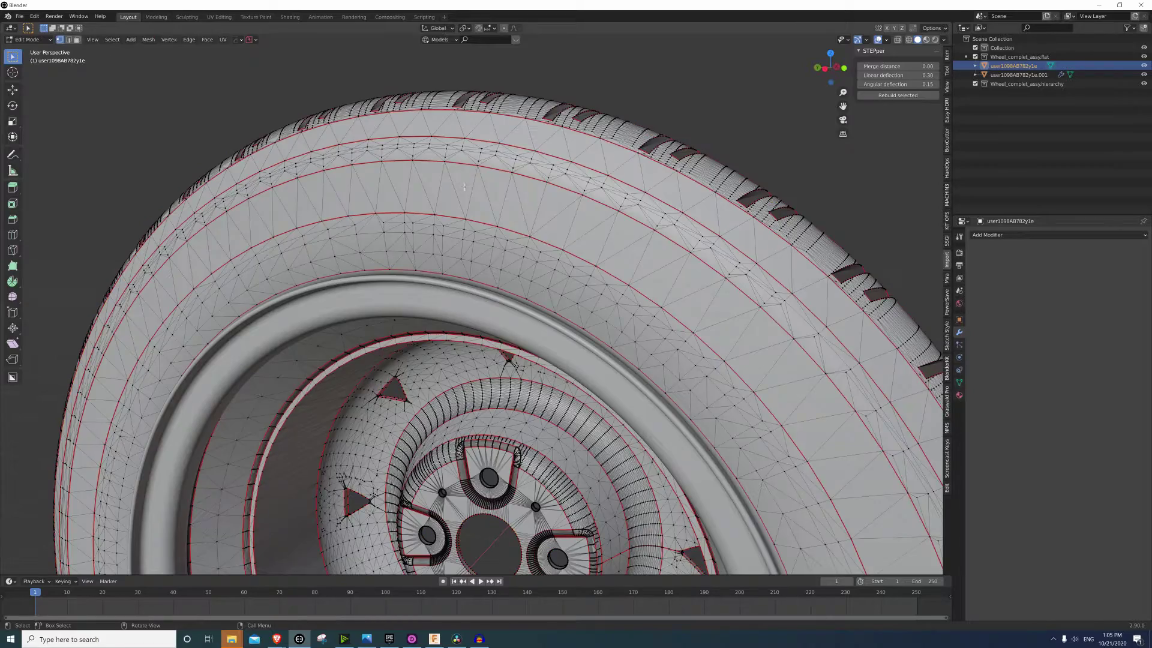
scroll(464, 386, "up", 10)
scroll(464, 386, "down", 10)
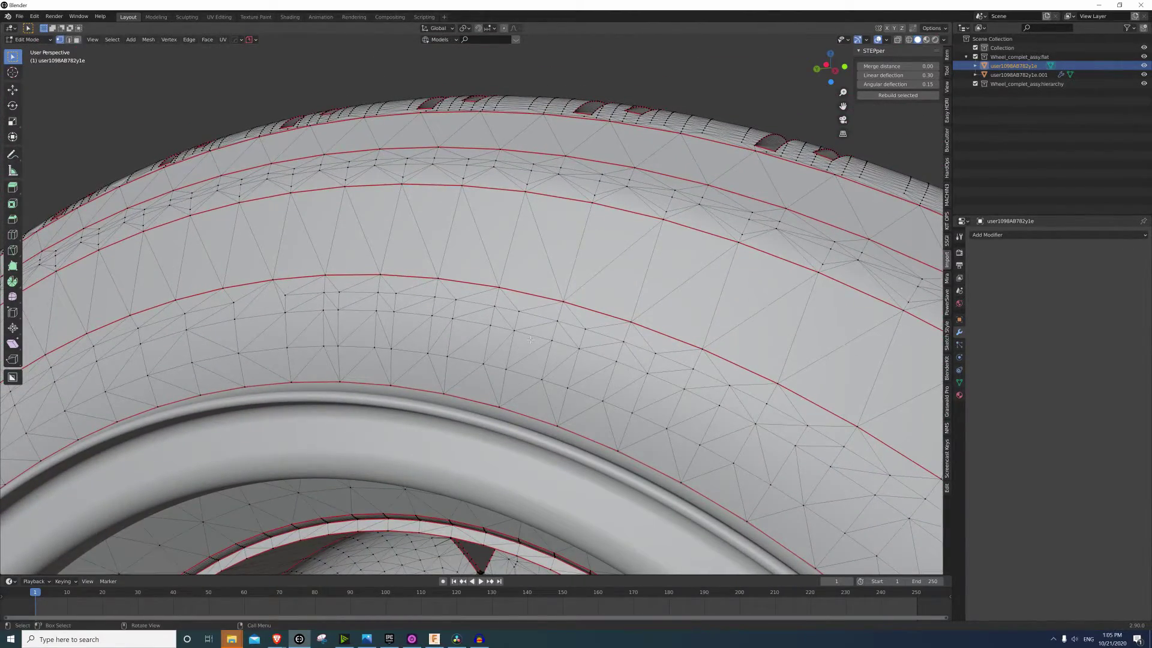
middle_click_drag(665, 154, 597, 212)
scroll(533, 297, "up", 4)
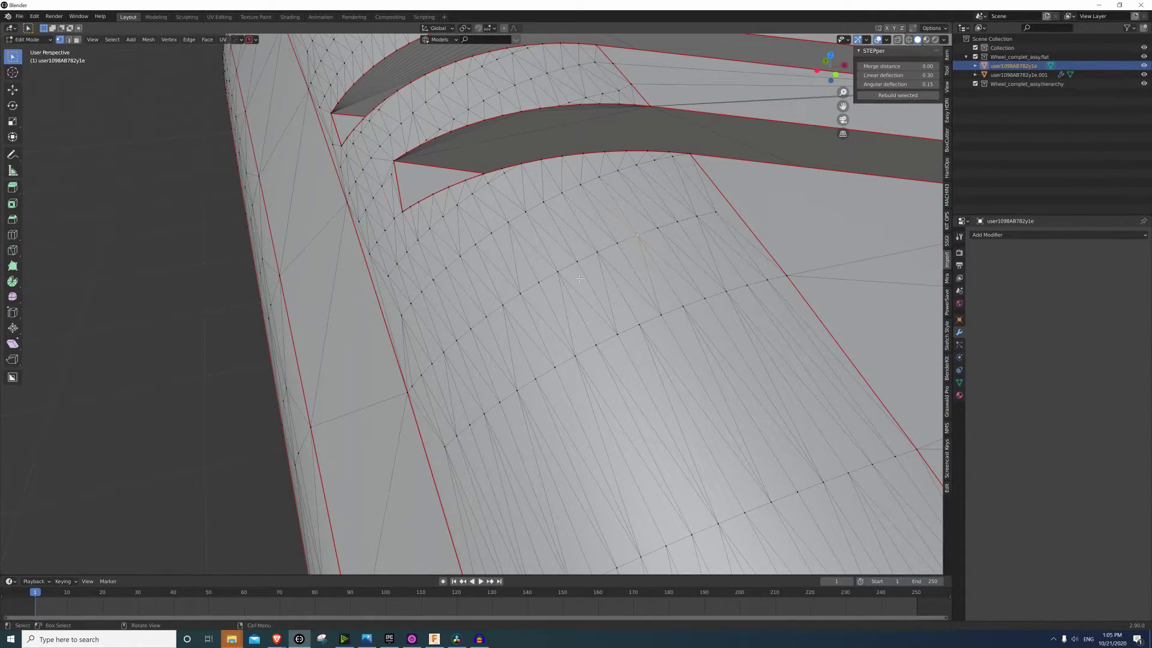
key("ctrl+l")
key("ctrl+f")
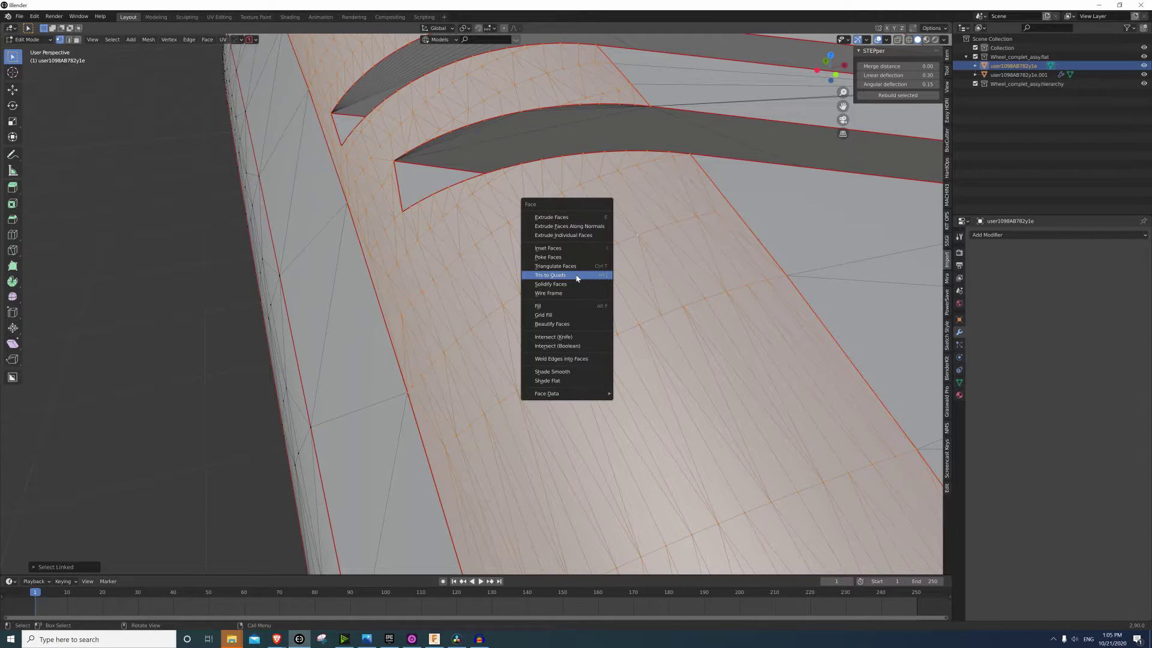
left_click(577, 277)
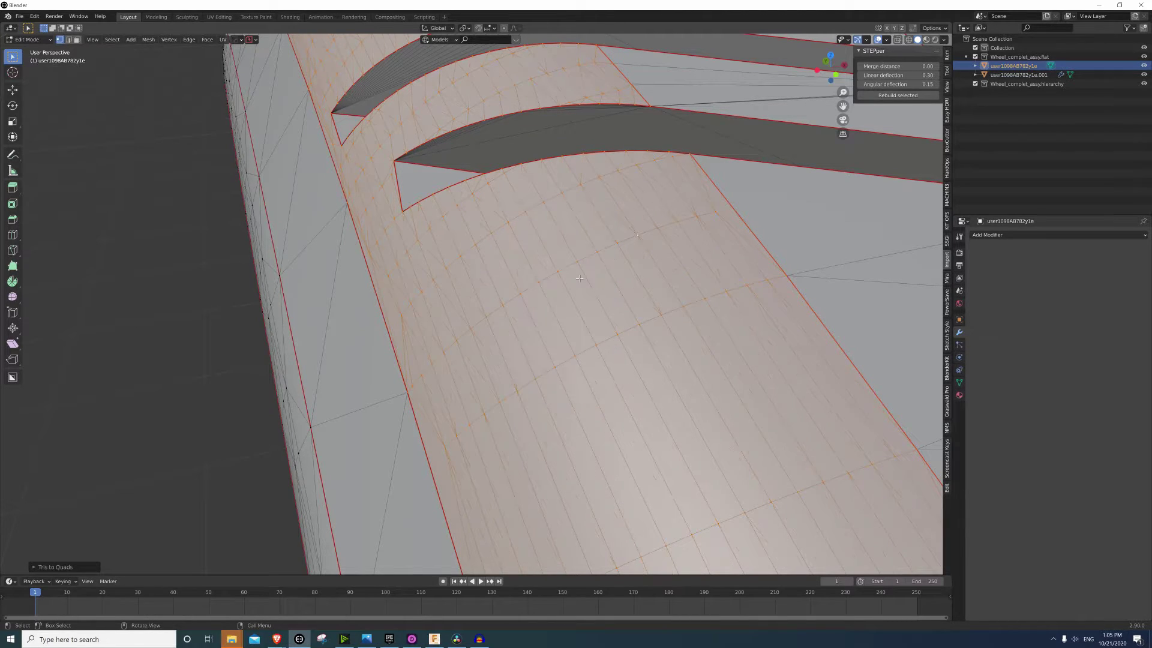
scroll(555, 266, "down", 2)
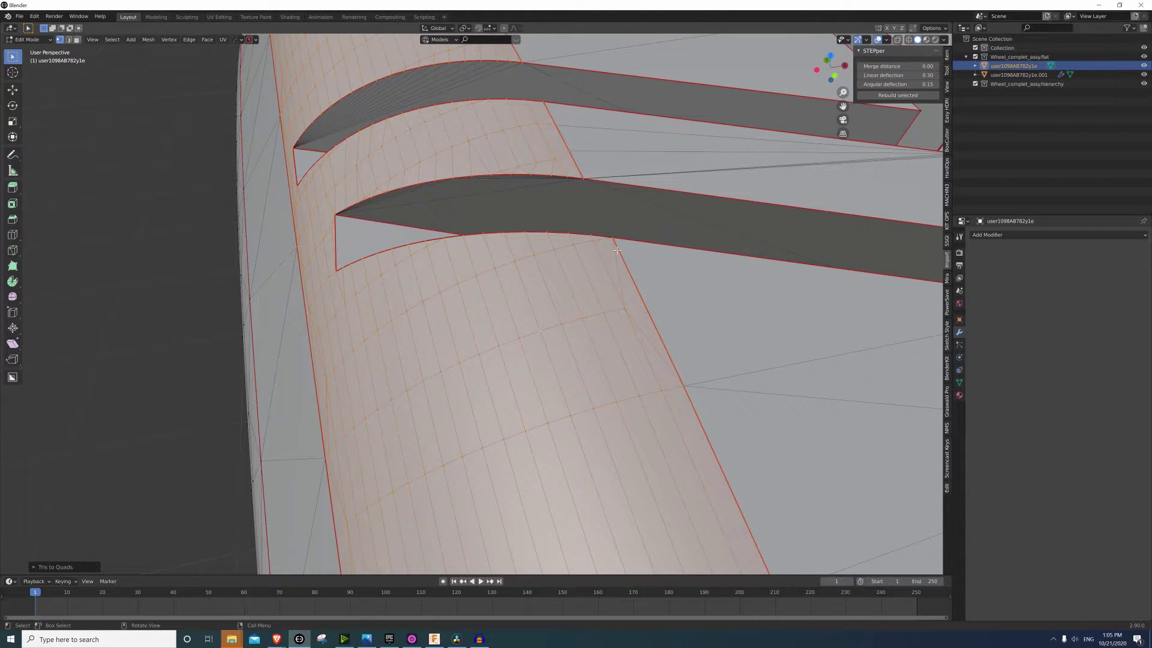
middle_click_drag(636, 319, 565, 308)
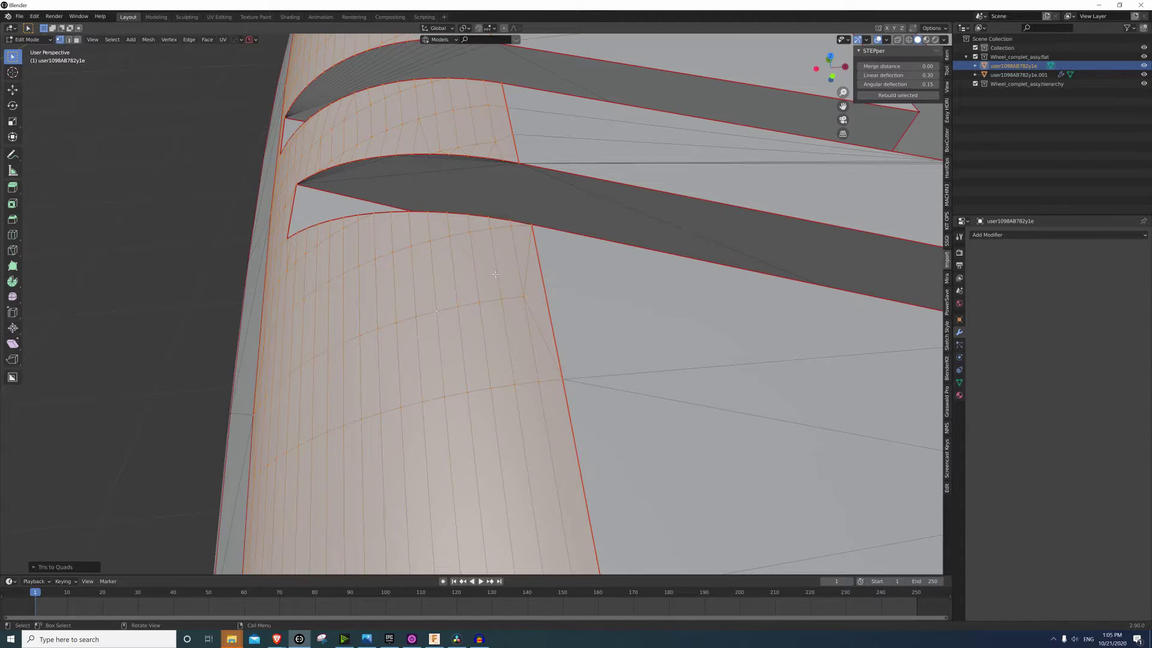
Knife a new cut across the tyre band between two points
key("k")
left_click(524, 296)
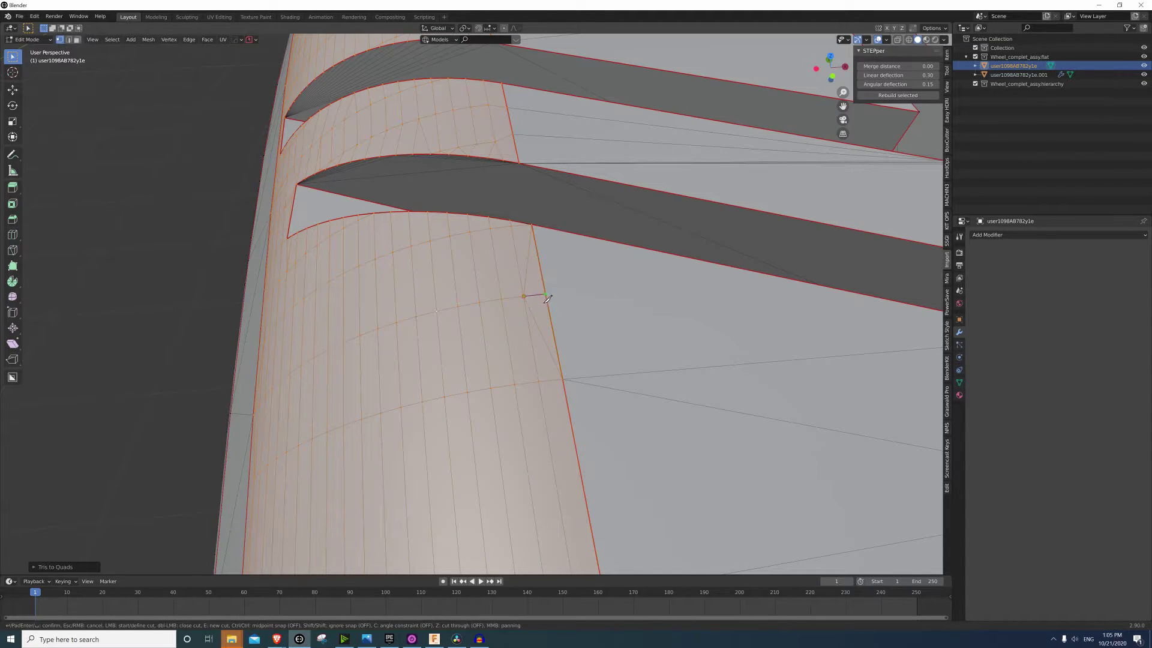
left_click(546, 296)
key("Return")
Dissolve the unwanted edge on the tyre band to tidy the quad grid
key("2")
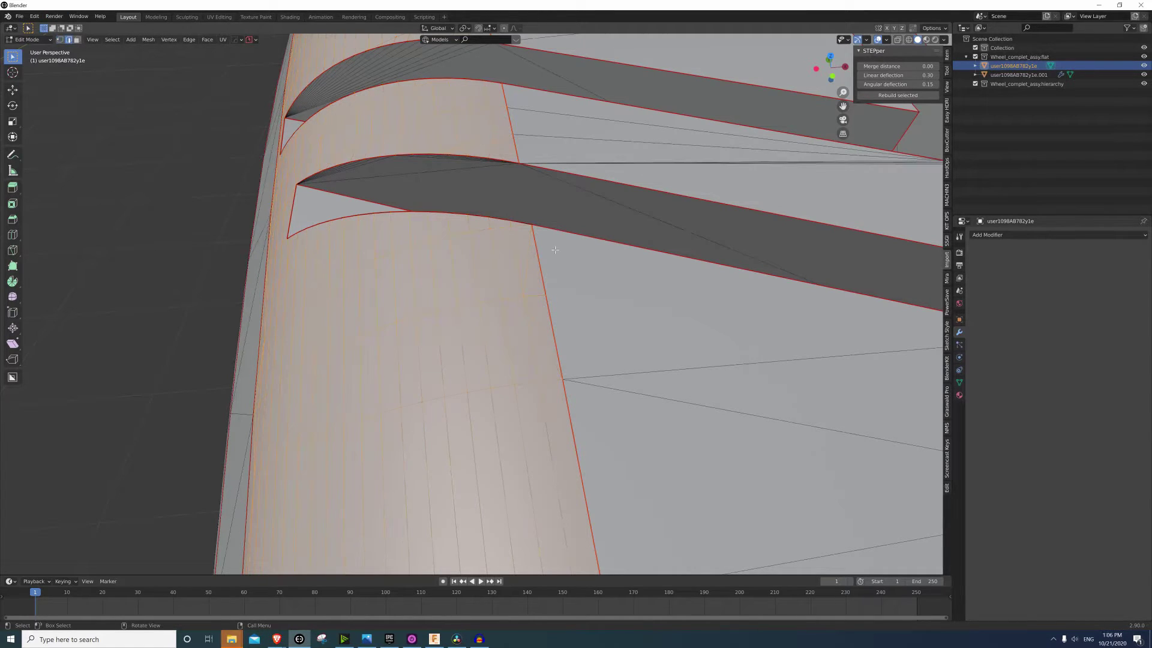
left_click(532, 257)
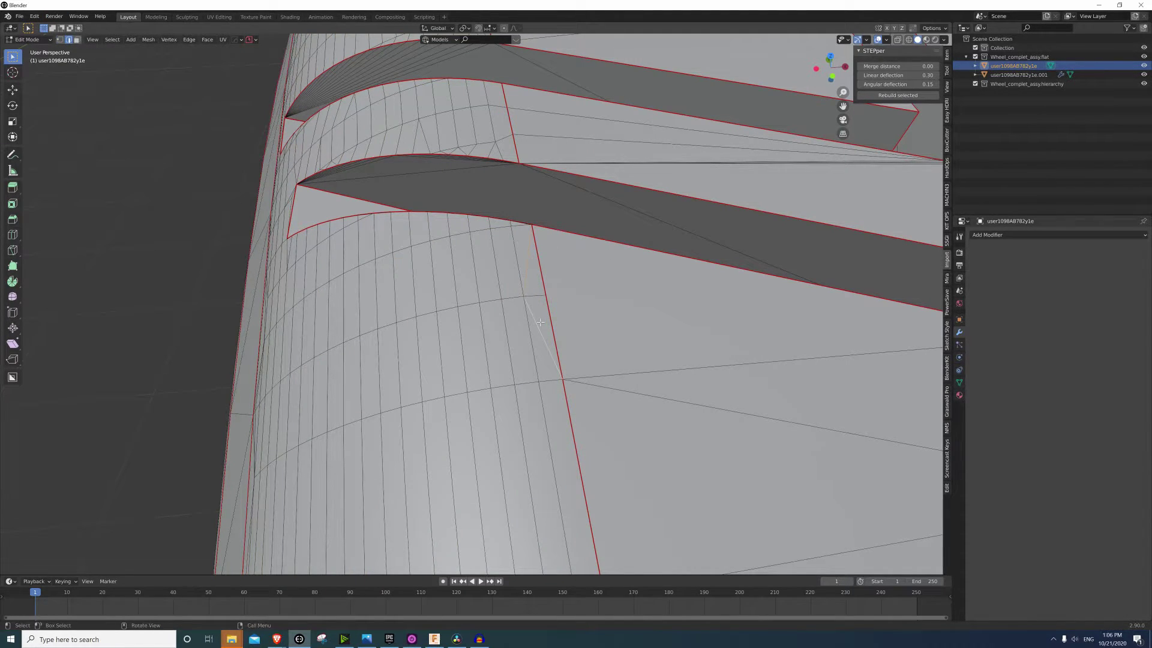
key("x")
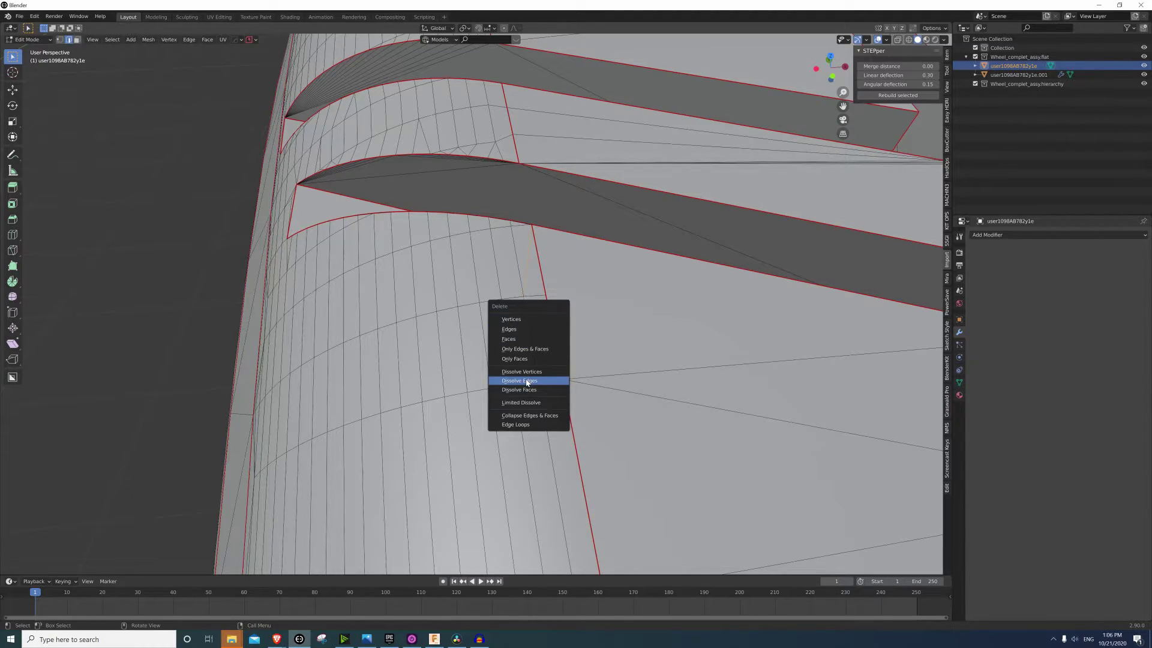
left_click(519, 380)
middle_click_drag(519, 381, 559, 237)
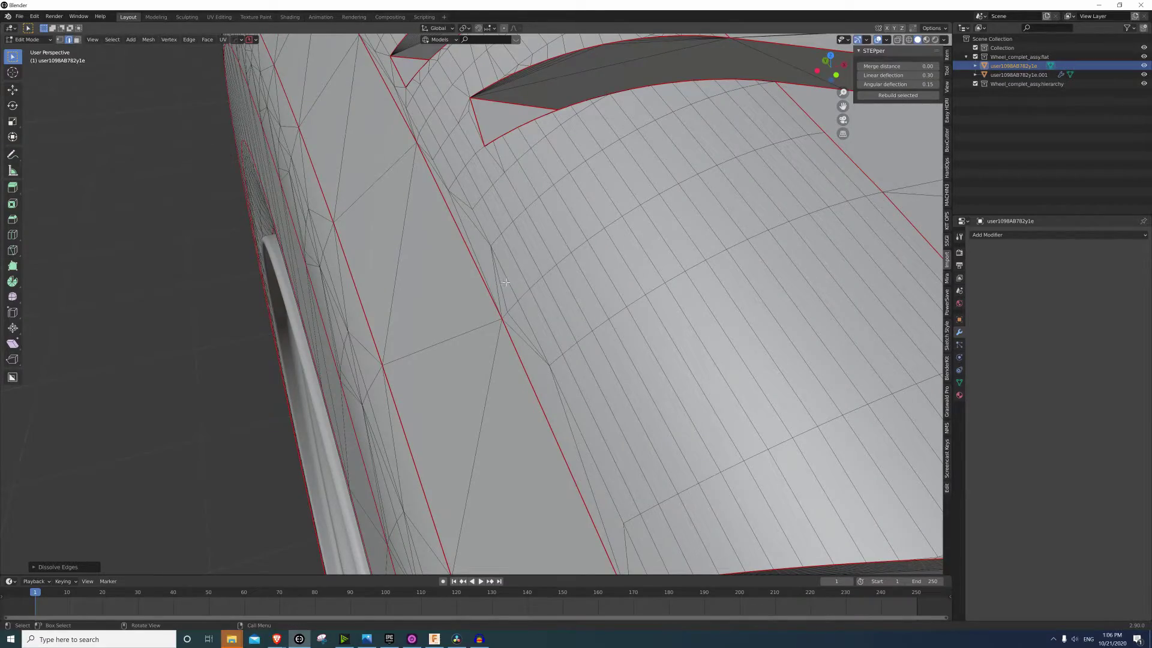
scroll(506, 282, "down", 6)
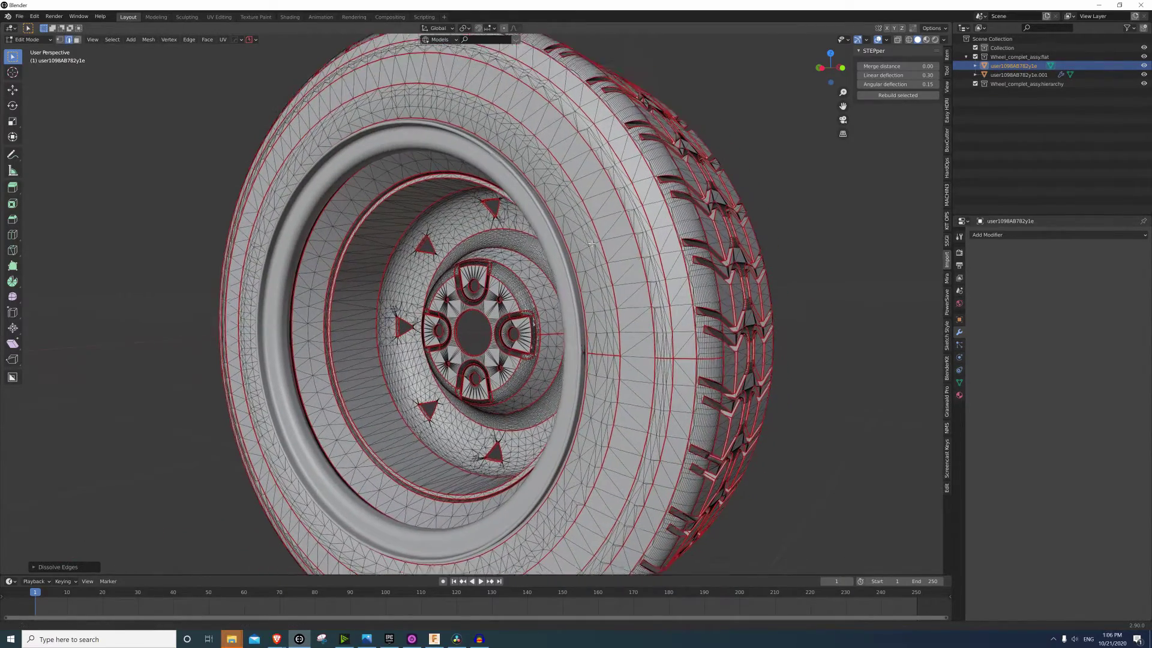
Return to Object Mode, deselect the wheel and orbit around to inspect the rim and tread
left_click(27, 39)
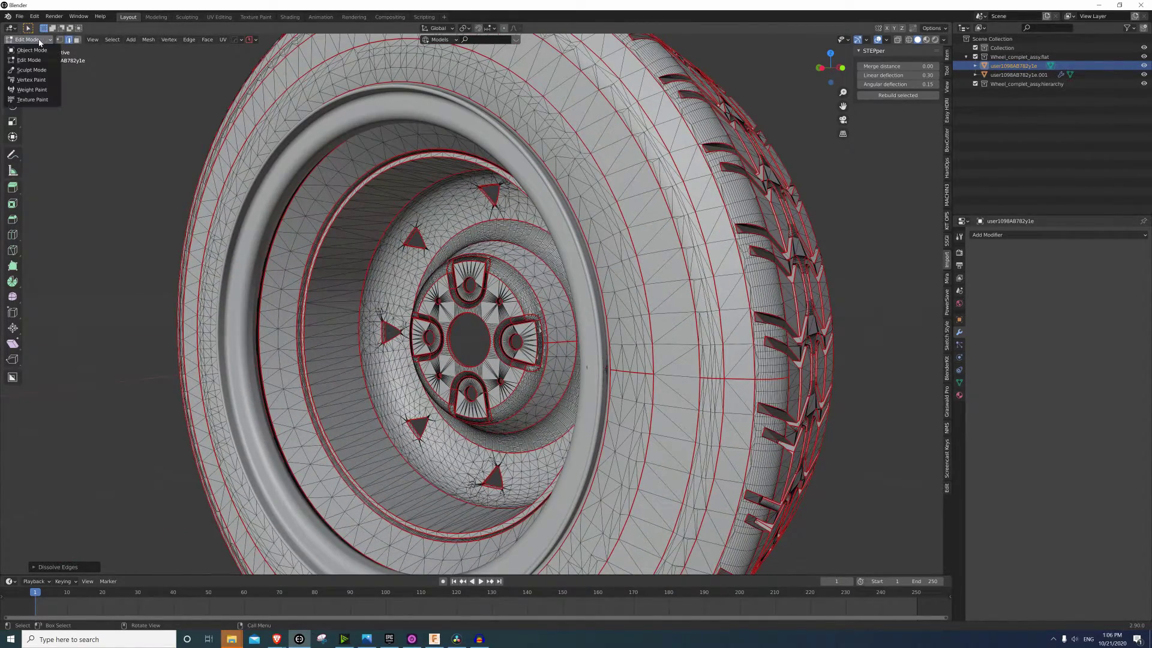
key("Tab")
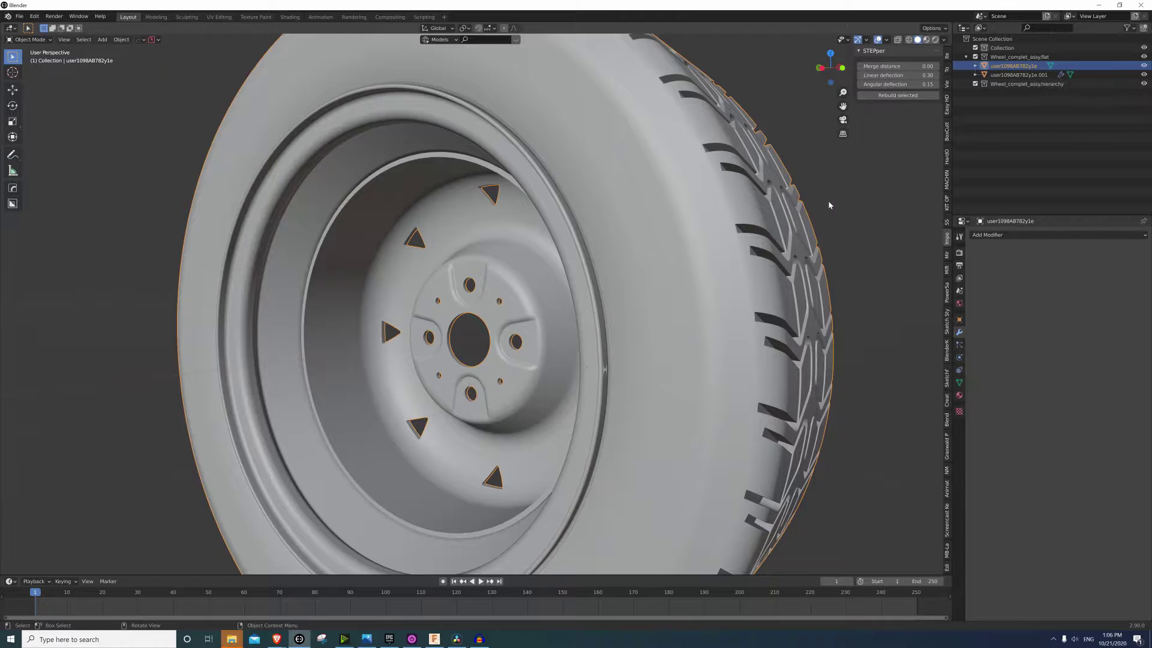
scroll(827, 203, "down", 4)
left_click(772, 221)
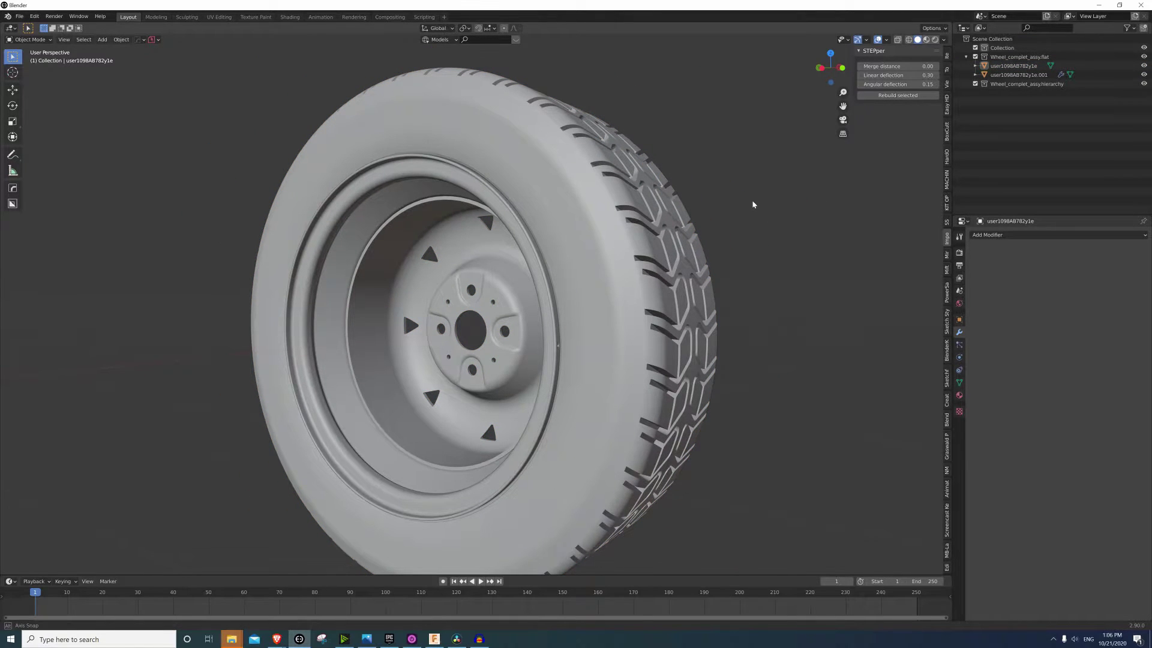
middle_click_drag(751, 204, 646, 204)
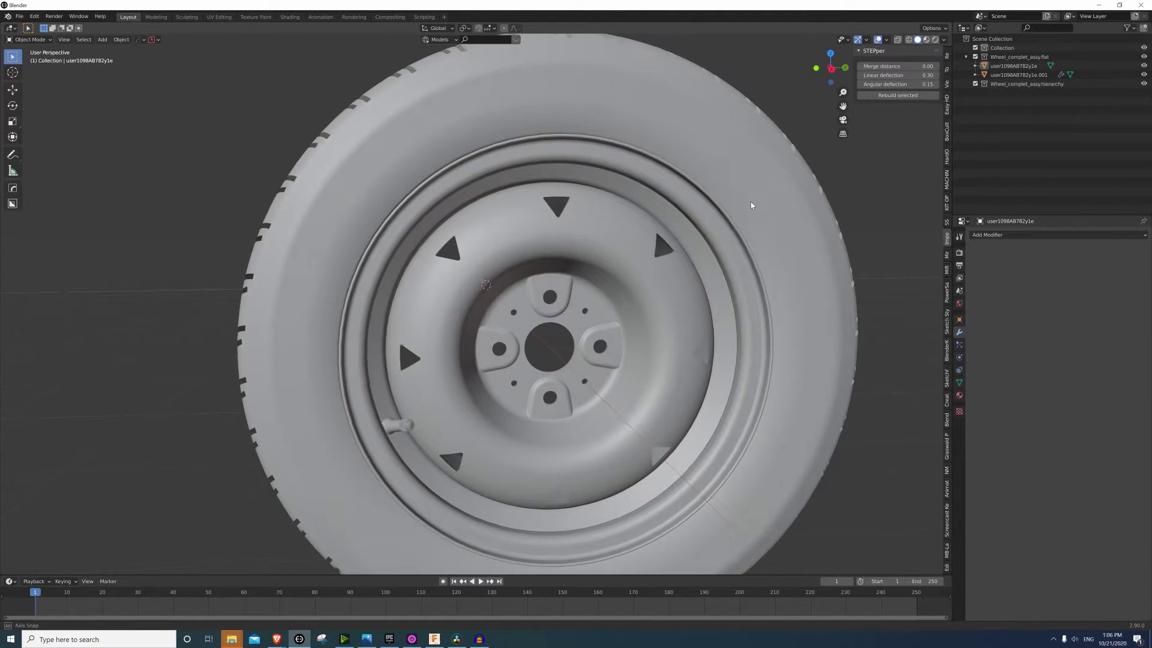
middle_click_drag(751, 202, 643, 233)
scroll(641, 311, "down", 2)
middle_click_drag(530, 240, 552, 271)
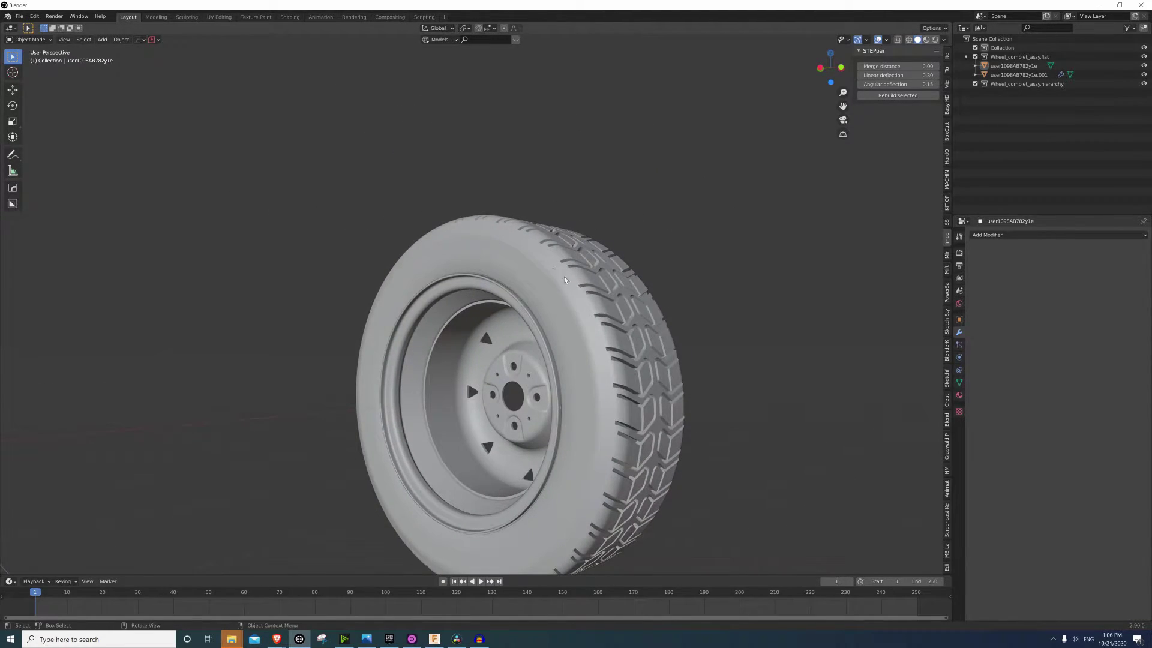
scroll(564, 279, "up", 3)
middle_click_drag(630, 290, 419, 160)
scroll(648, 185, "down", 4)
scroll(442, 174, "up", 5)
scroll(526, 179, "down", 6)
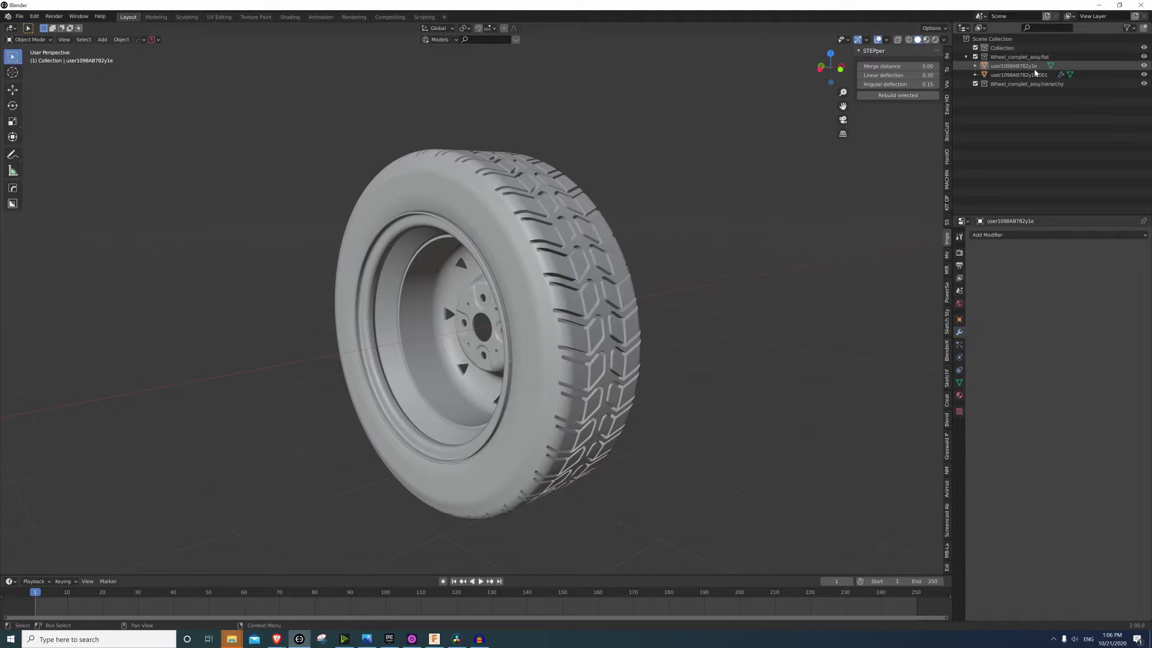
Start a new General scene, discarding the unsaved wheel file
left_click(18, 15)
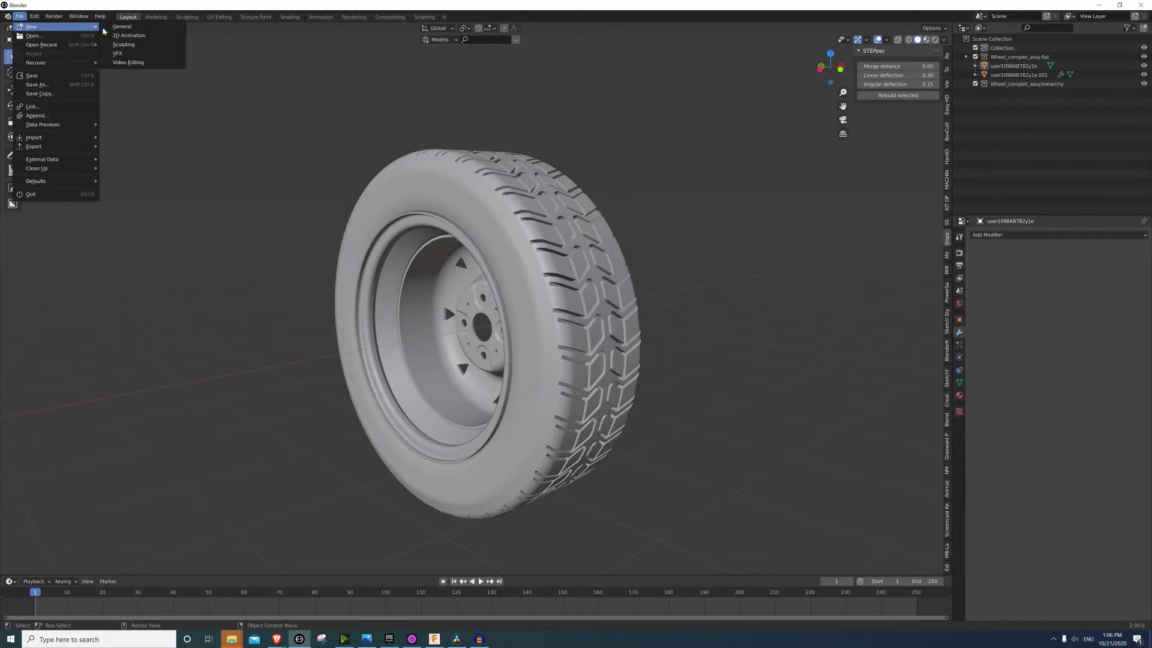
left_click(122, 26)
left_click(606, 338)
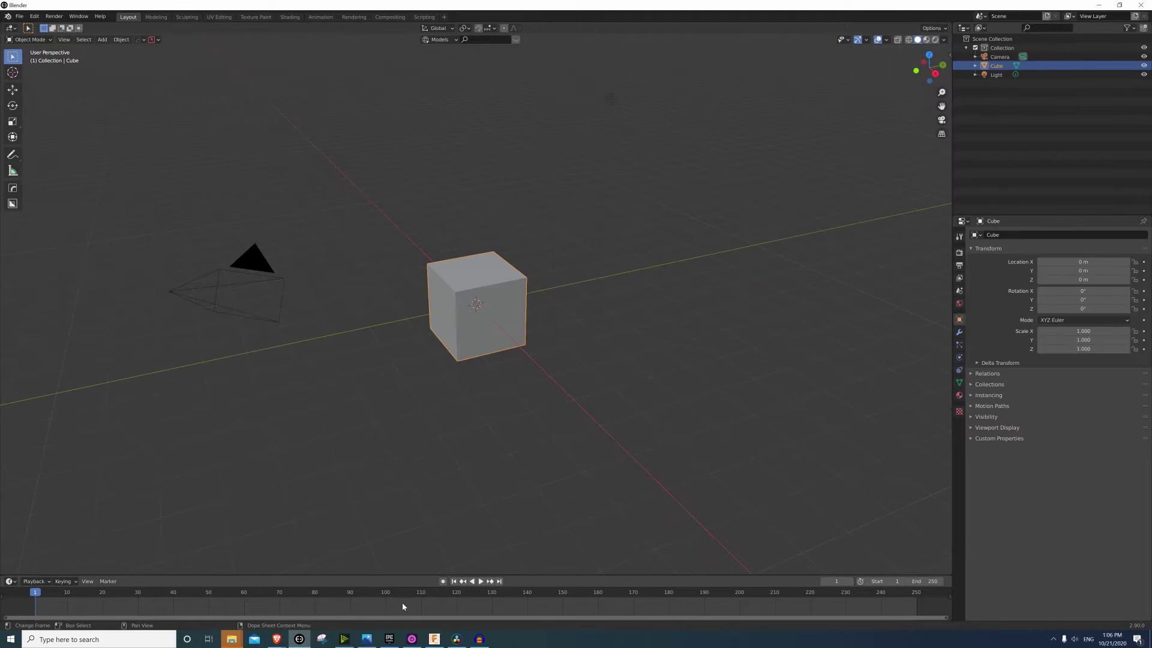
Switch to the browser's GrabCAD Cannondale Scalpel 2021 page and scroll to its top
mouse_move(277, 639)
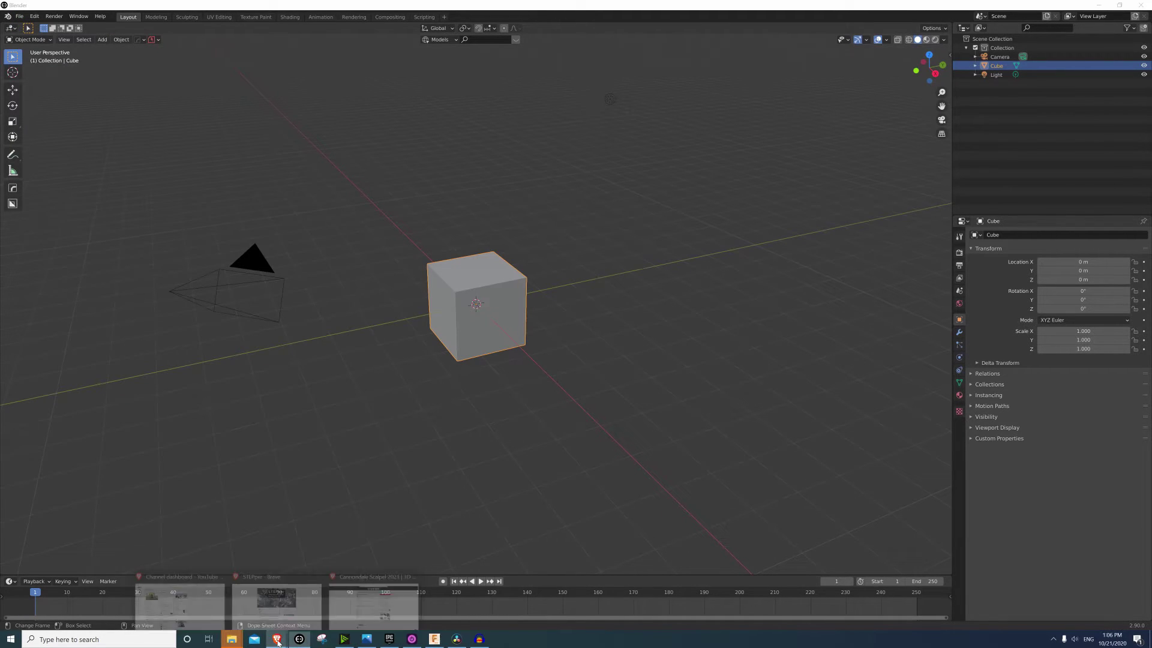
left_click(381, 622)
scroll(582, 364, "up", 4)
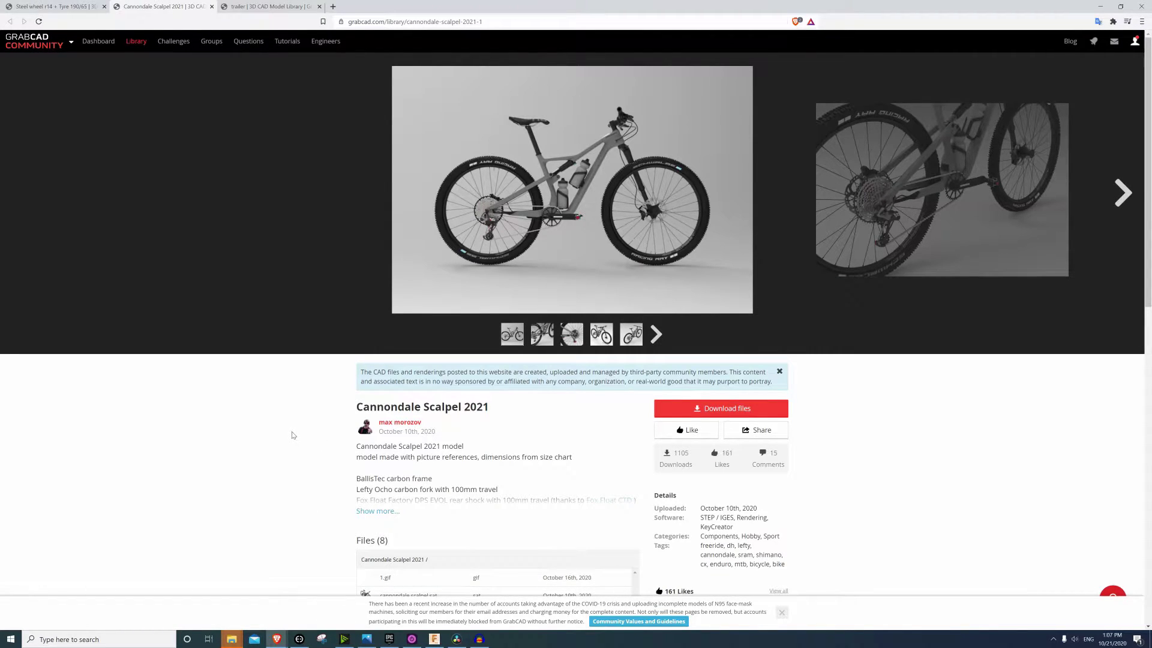
Back in Blender, delete the default cube, camera and light
left_click(299, 639)
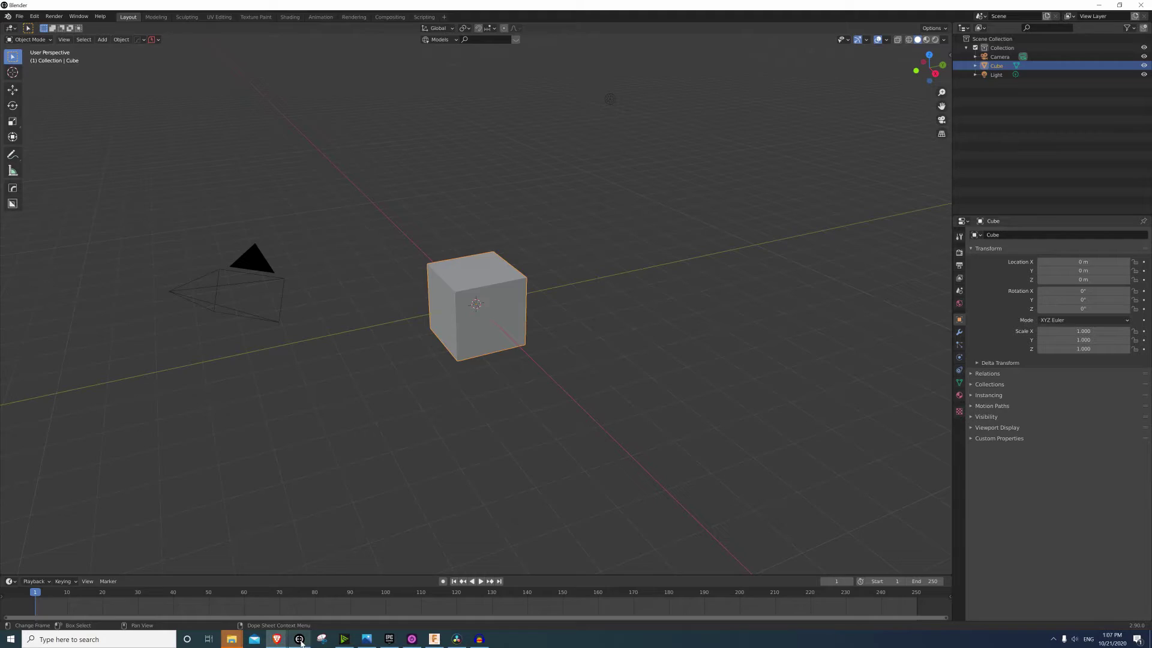
key("a")
key("x")
left_click(311, 111)
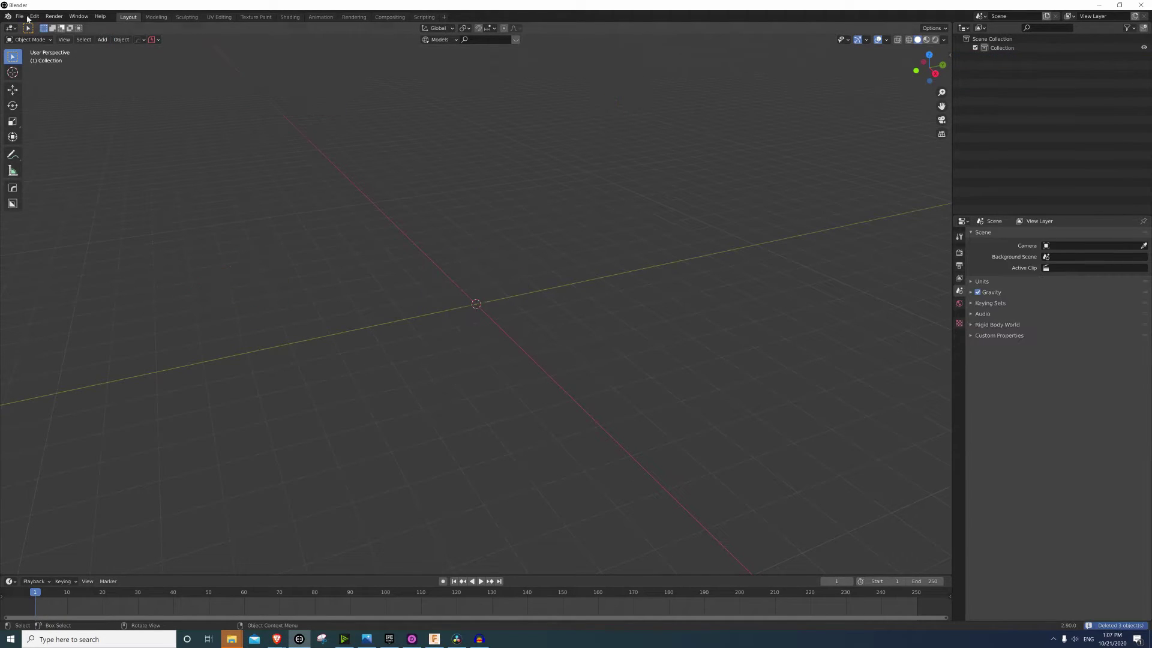
Import cannondale scalpel.stp from the cannondale snapshot folder as a STEP file
left_click(20, 17)
mouse_move(43, 139)
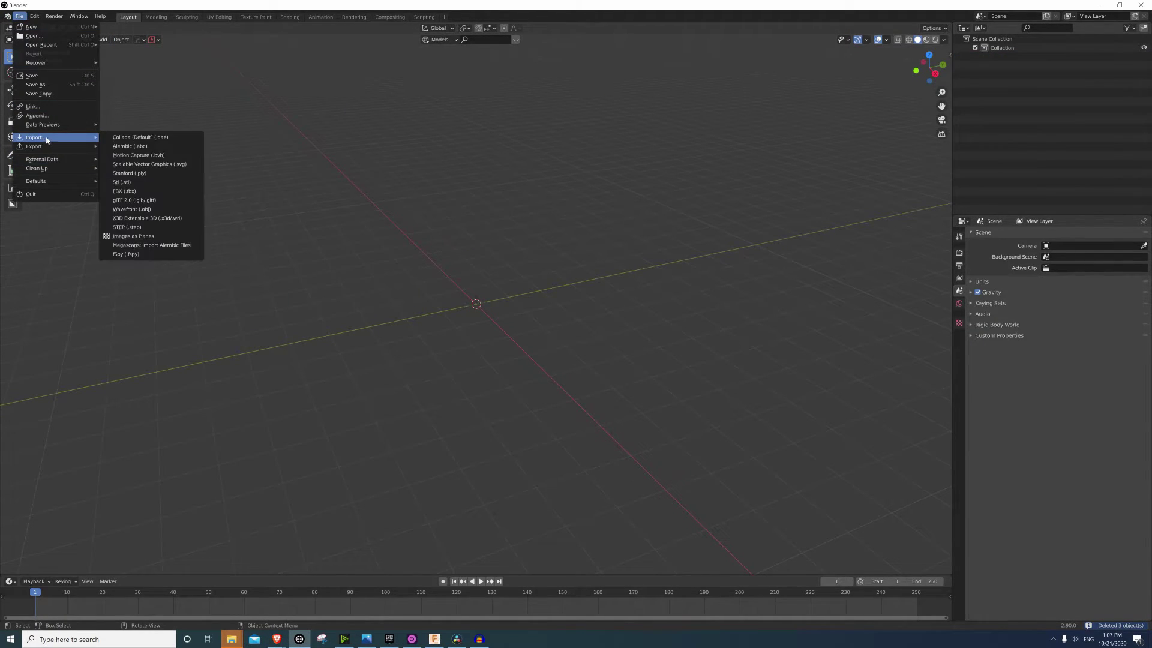
left_click(127, 228)
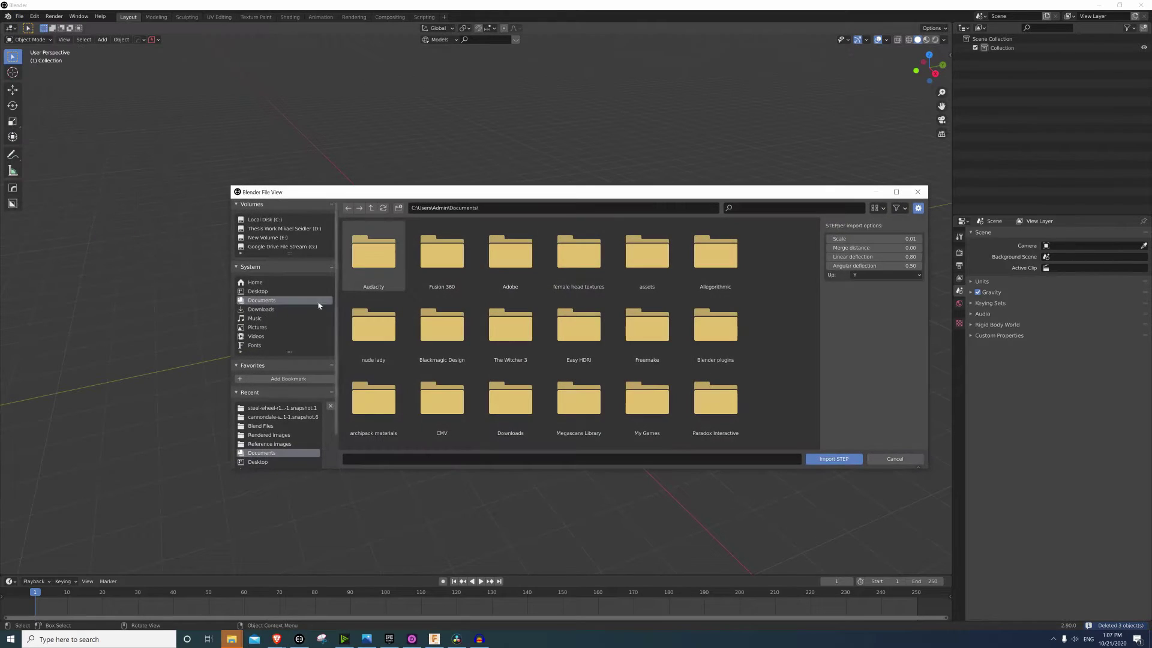
left_click(283, 416)
left_click(373, 253)
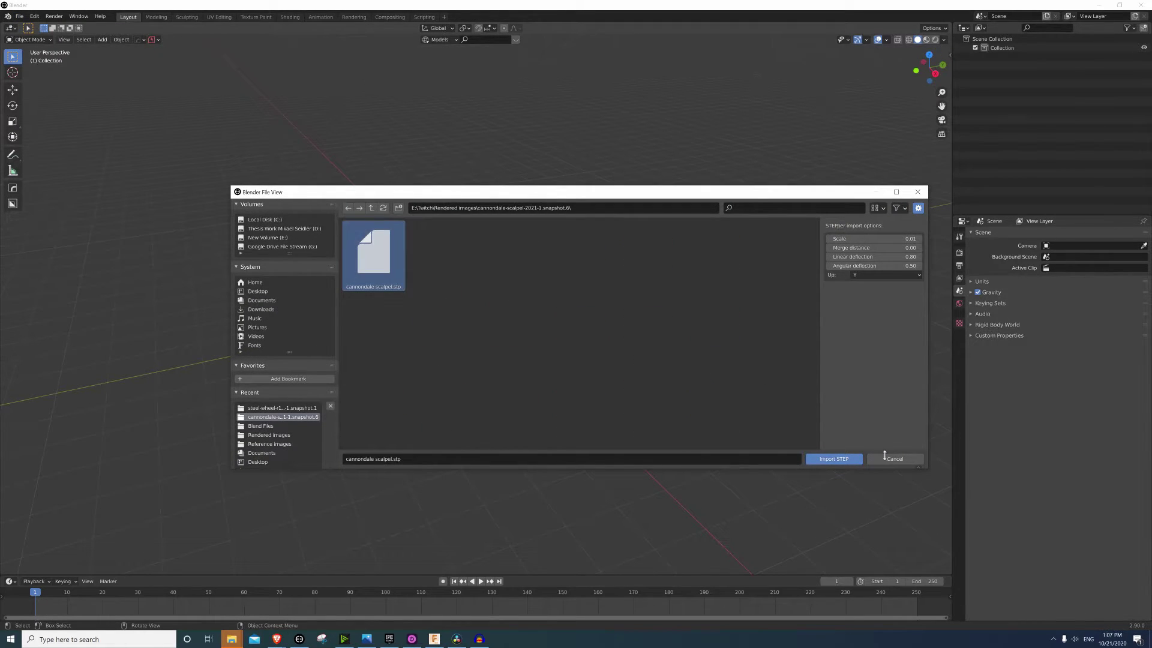
left_click(840, 459)
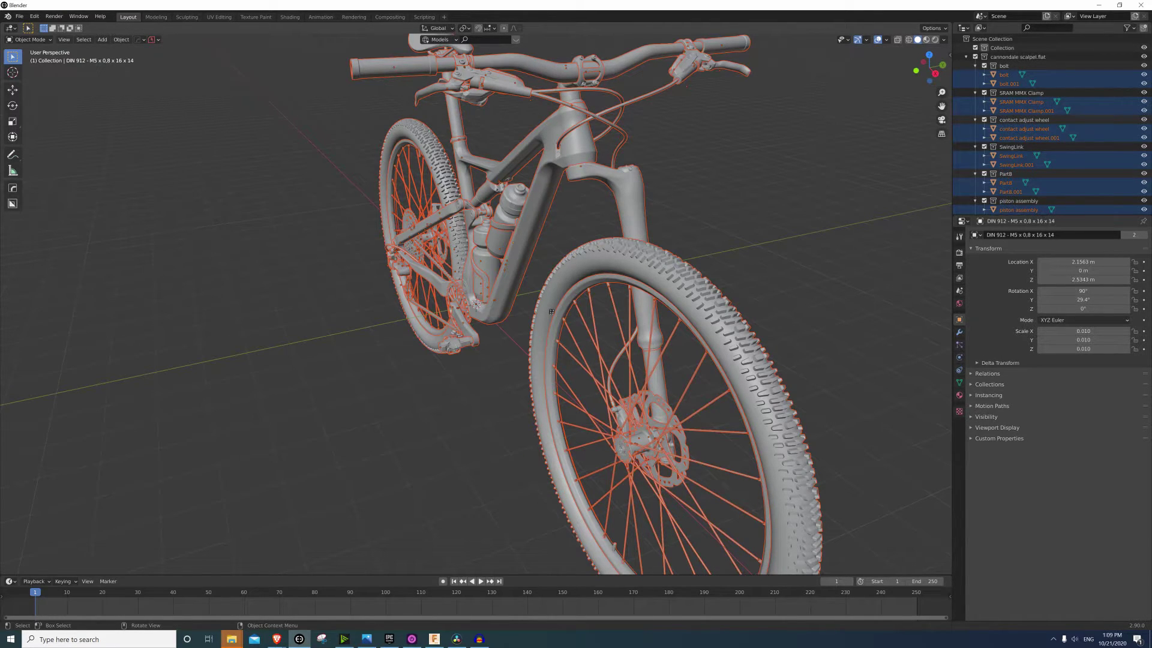
Deselect all imported bike parts, browse the part collections and zoom toward the handlebar
scroll(540, 318, "down", 5)
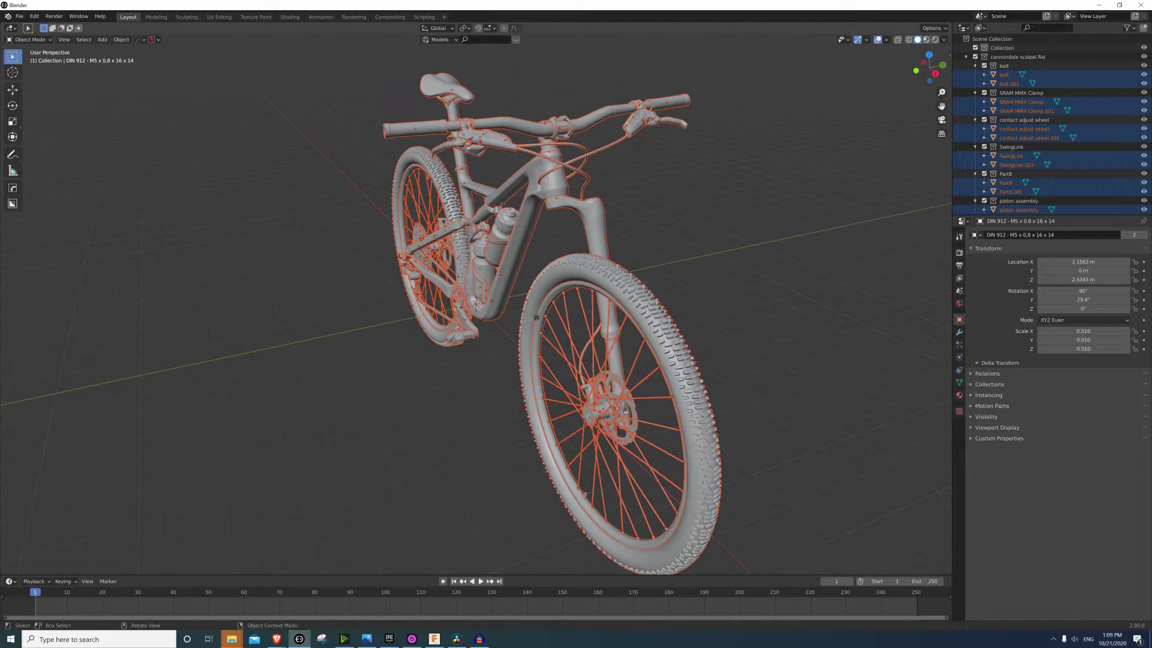
middle_click_drag(523, 330, 493, 307)
scroll(481, 344, "up", 5)
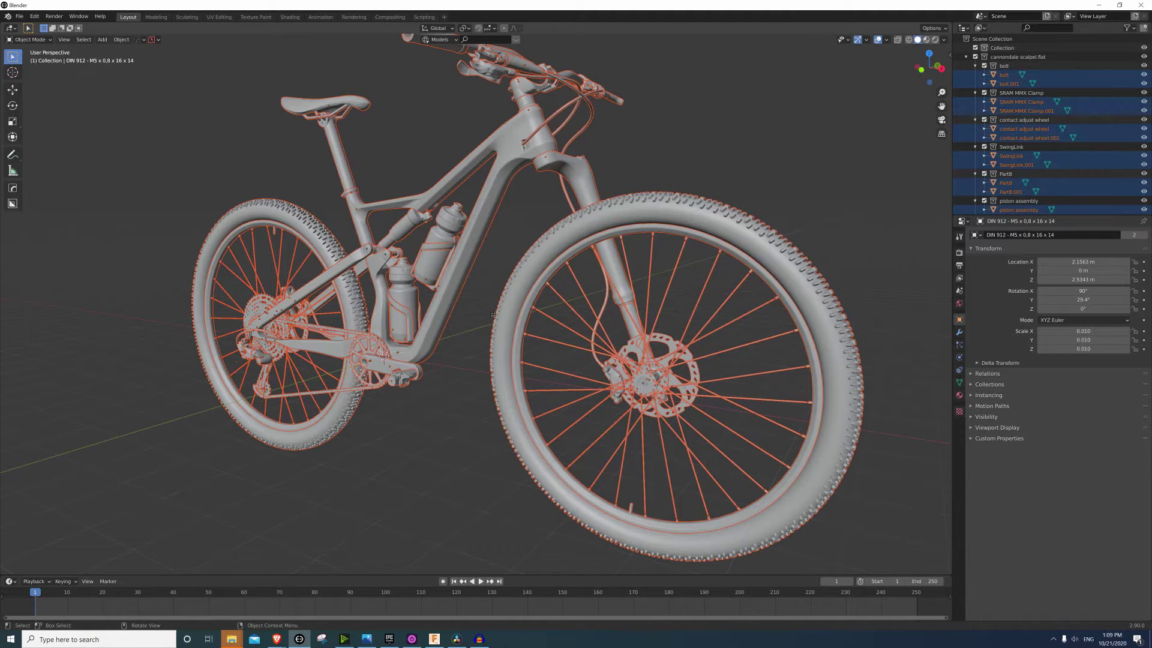
key("alt+a")
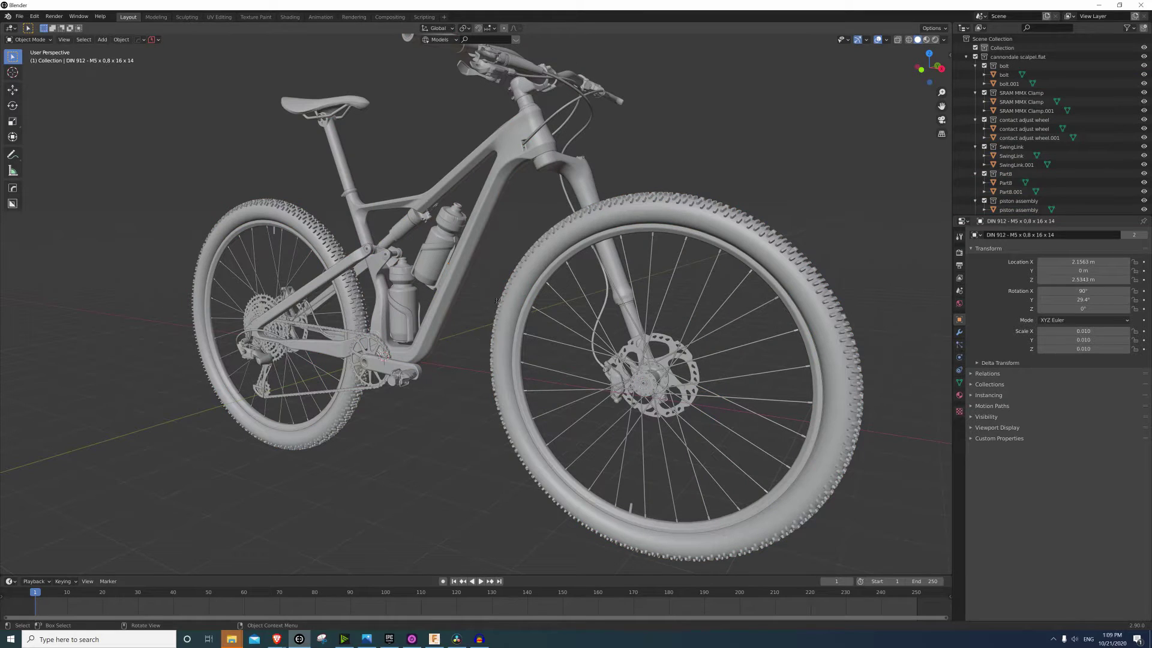
middle_click_drag(497, 300, 507, 252)
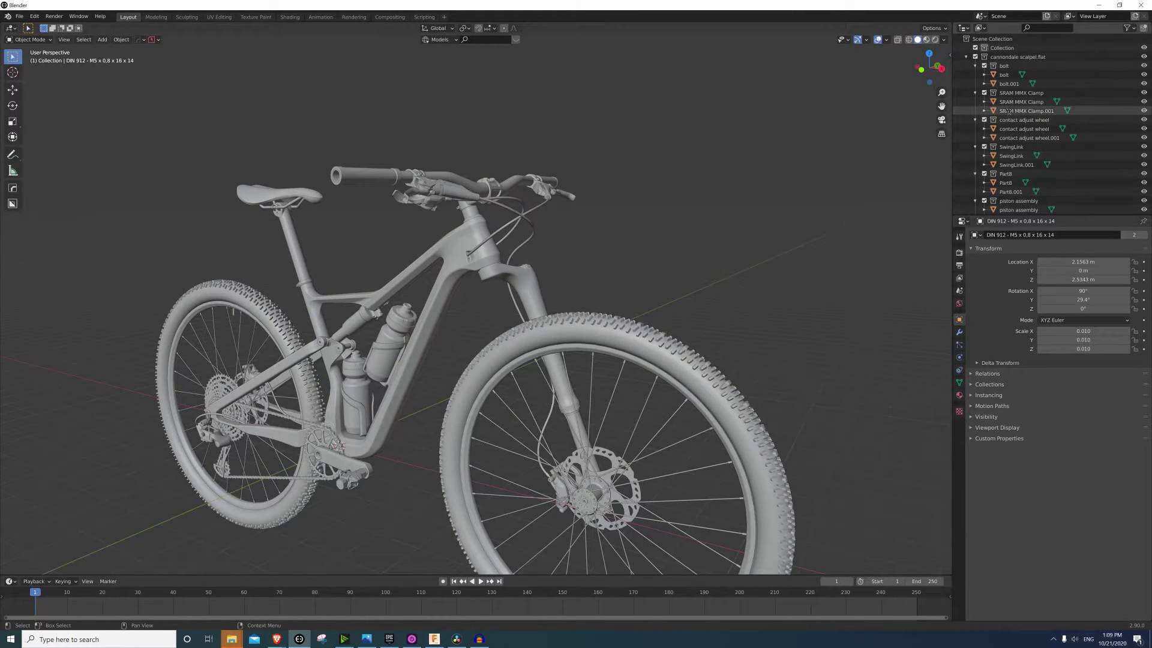
scroll(1008, 112, "down", 10)
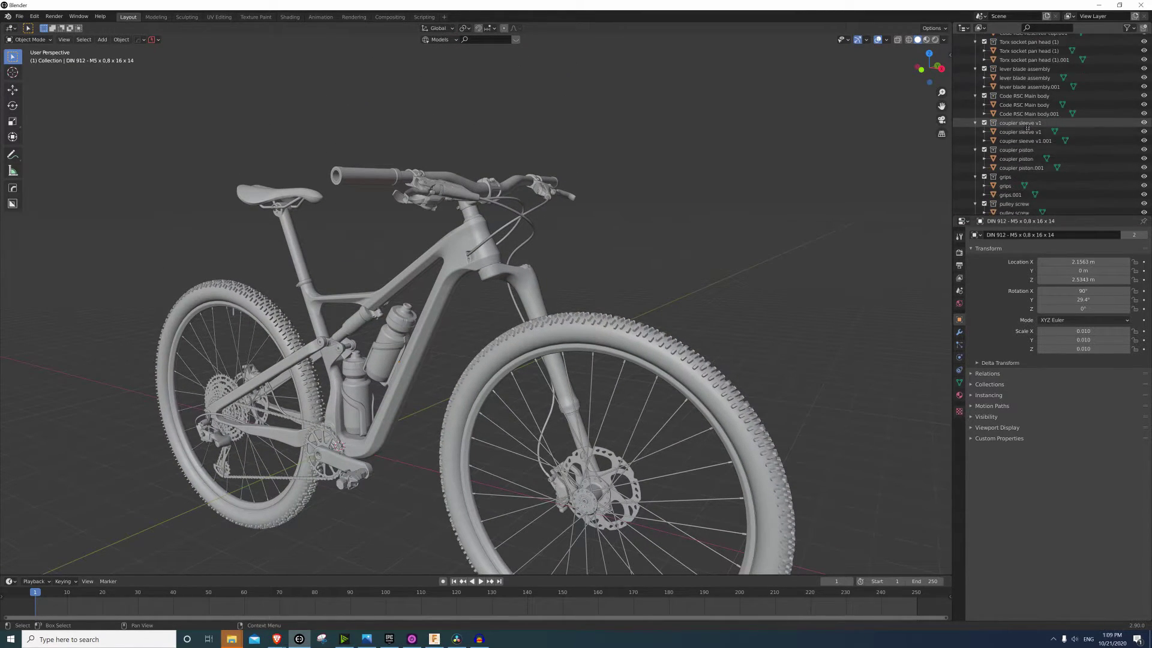
scroll(1028, 128, "down", 3)
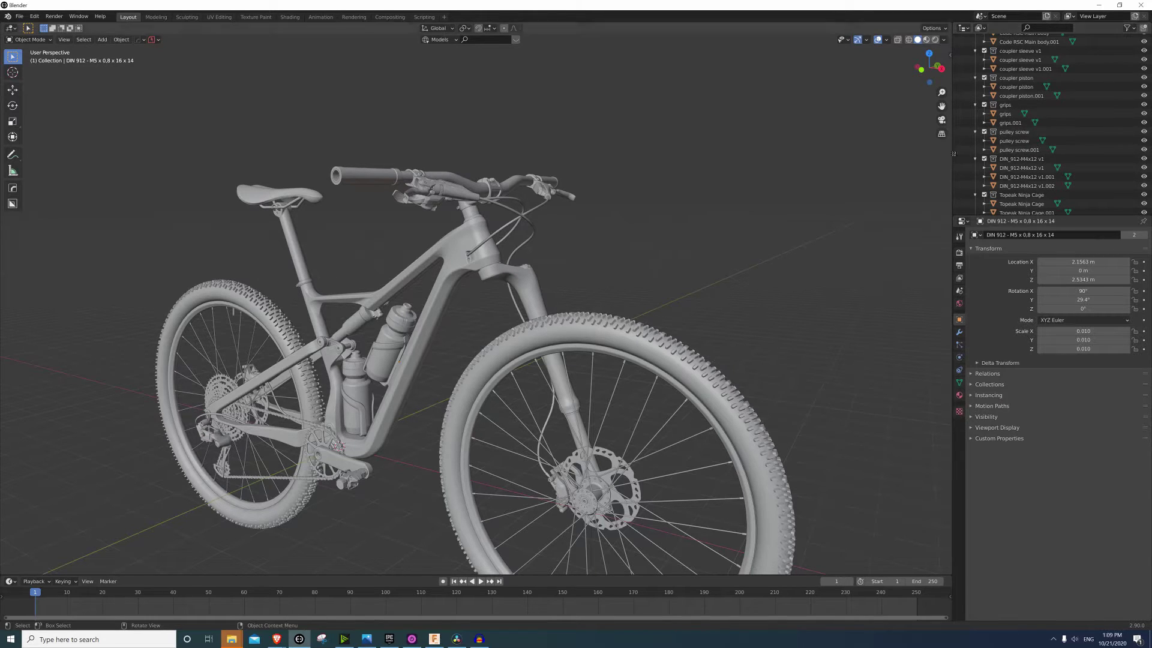
scroll(1025, 129, "down", 5)
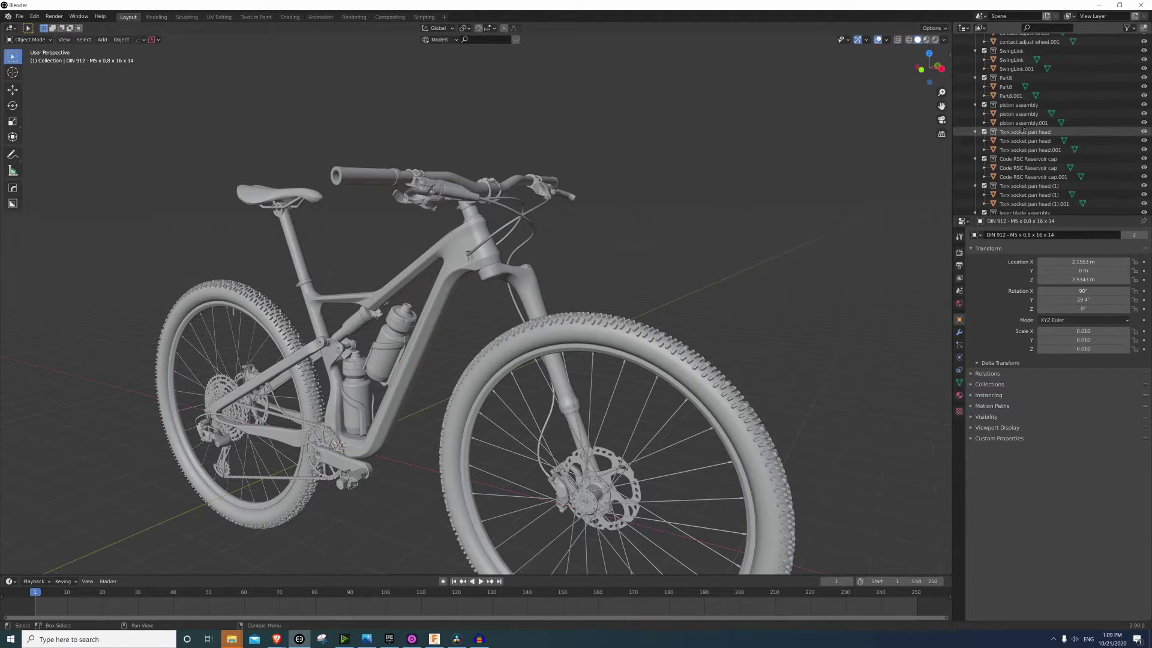
scroll(1024, 128, "up", 5)
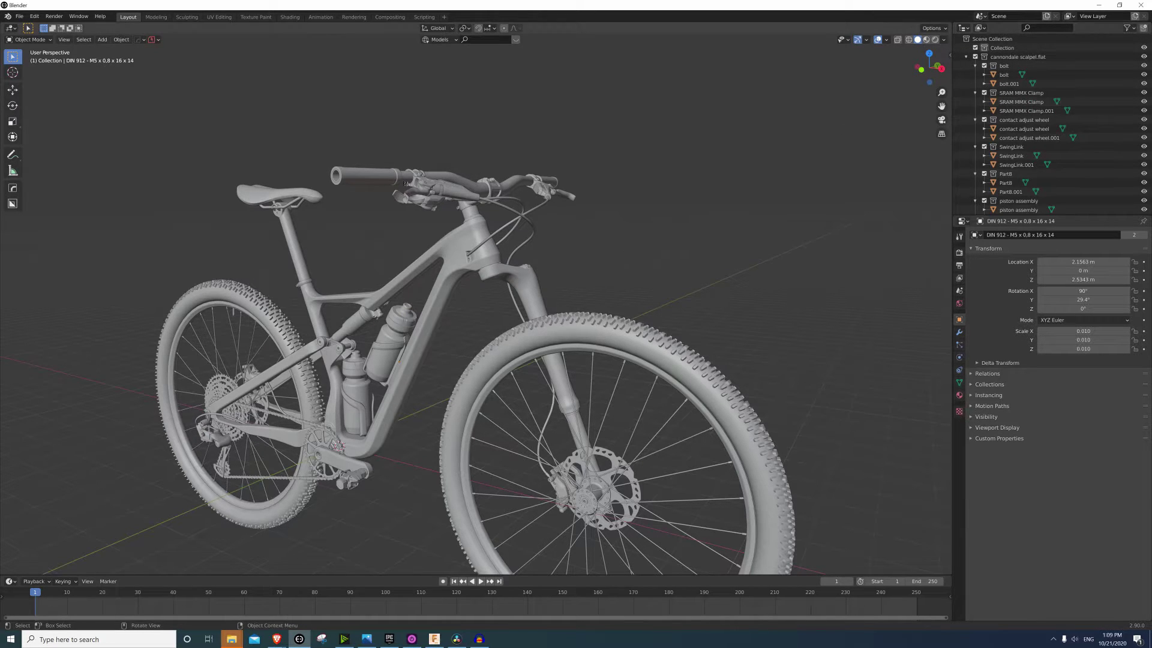
middle_click_drag(347, 206, 470, 284)
scroll(498, 176, "up", 5)
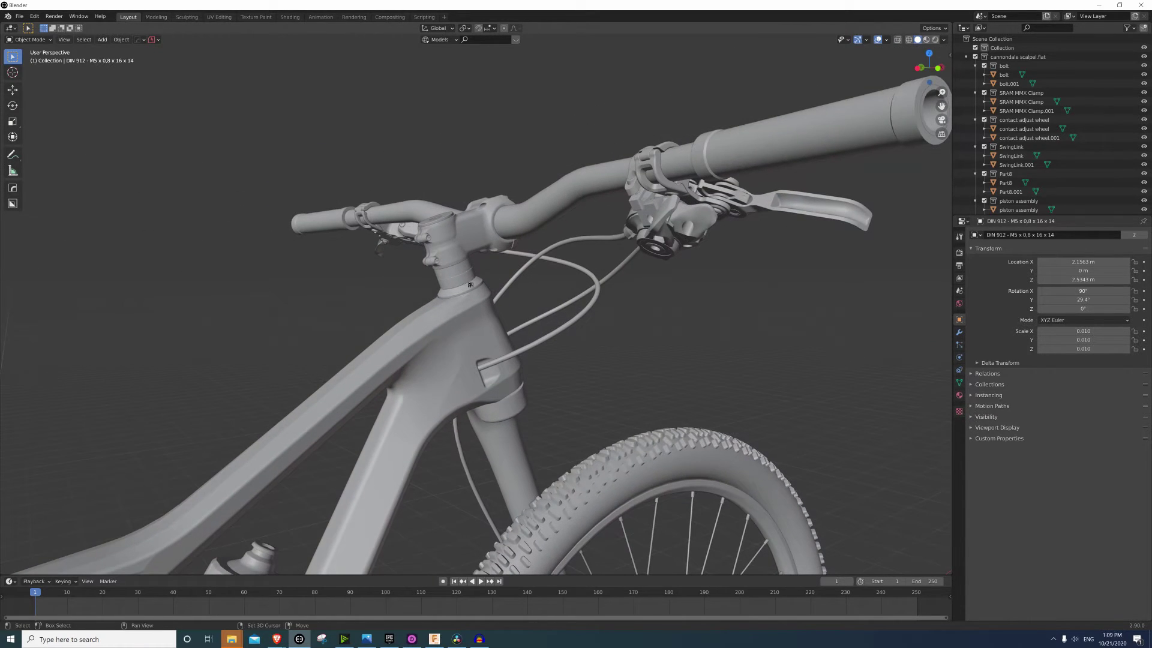
Open the right handlebar grip in Edit Mode and orbit to see both grips share its mesh
left_click(866, 115)
middle_click_drag(831, 118, 268, 226)
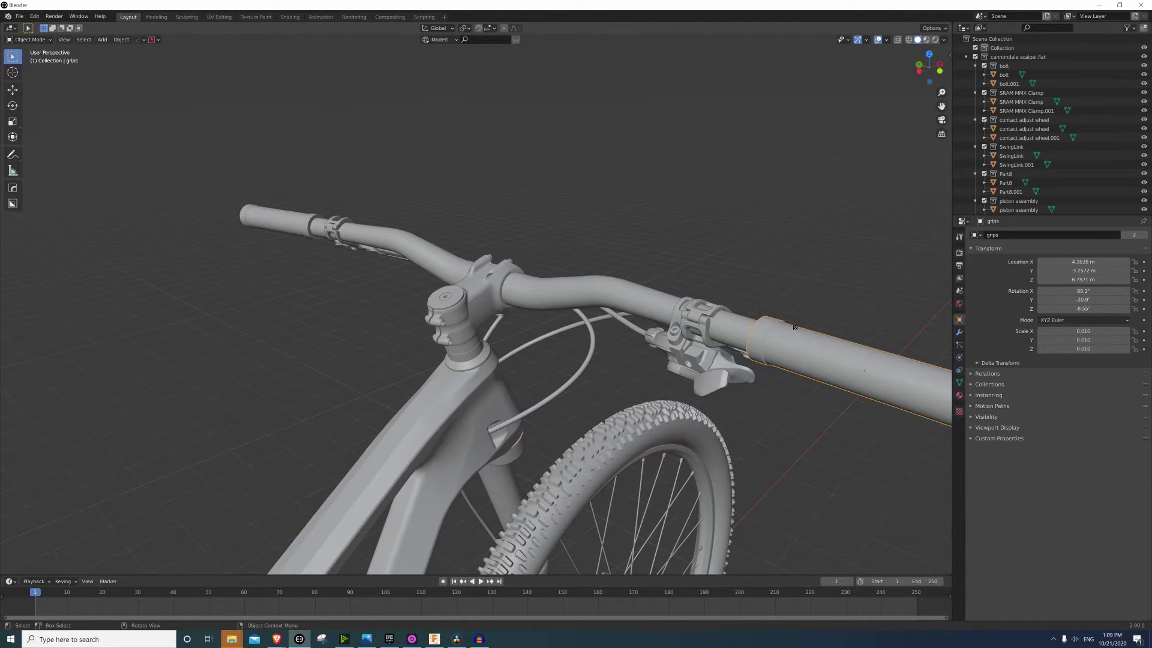
middle_click_drag(792, 335, 738, 275, "shift")
key("Tab")
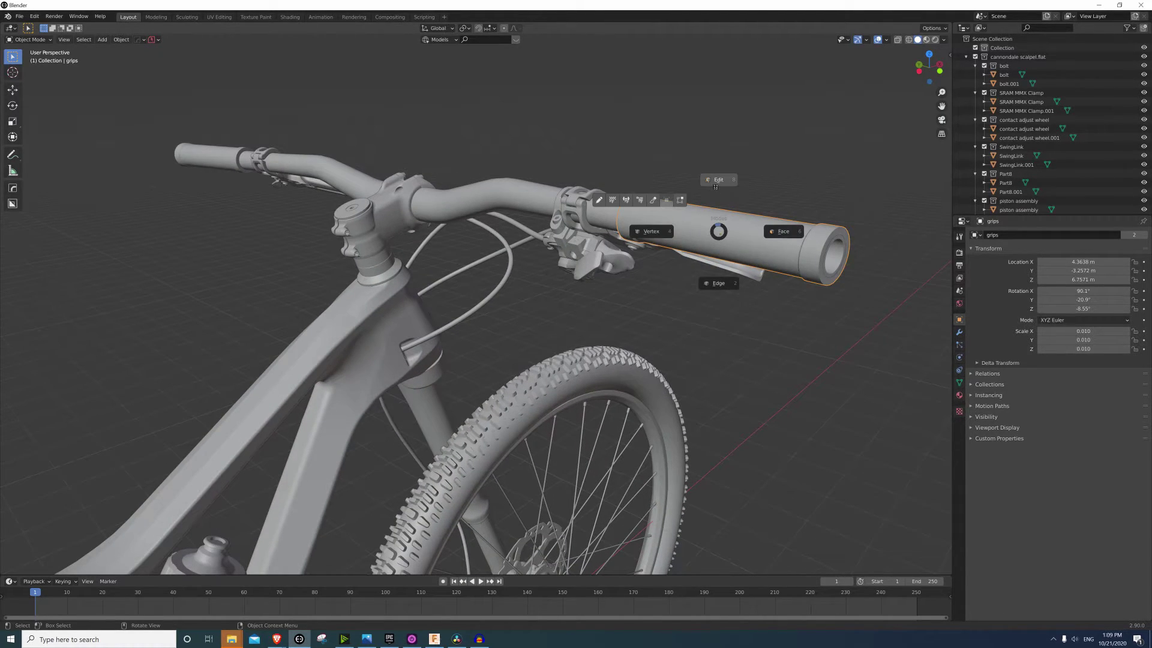
left_click(717, 180)
middle_click_drag(681, 217, 663, 306)
scroll(663, 306, "down", 3)
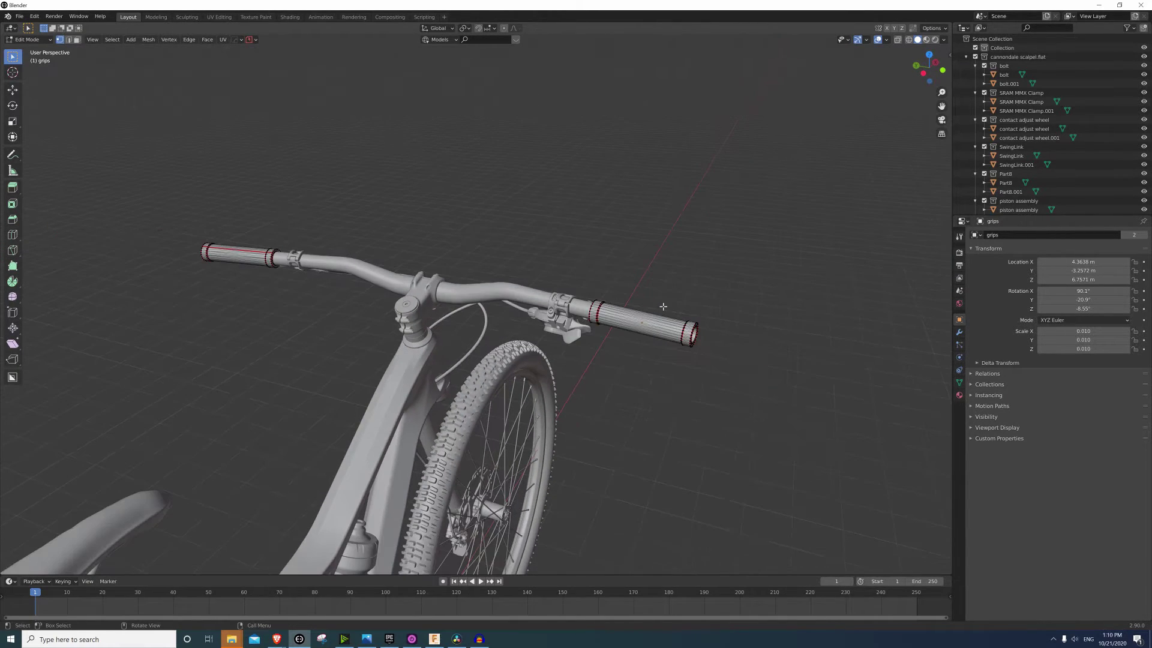
scroll(660, 308, "up", 3)
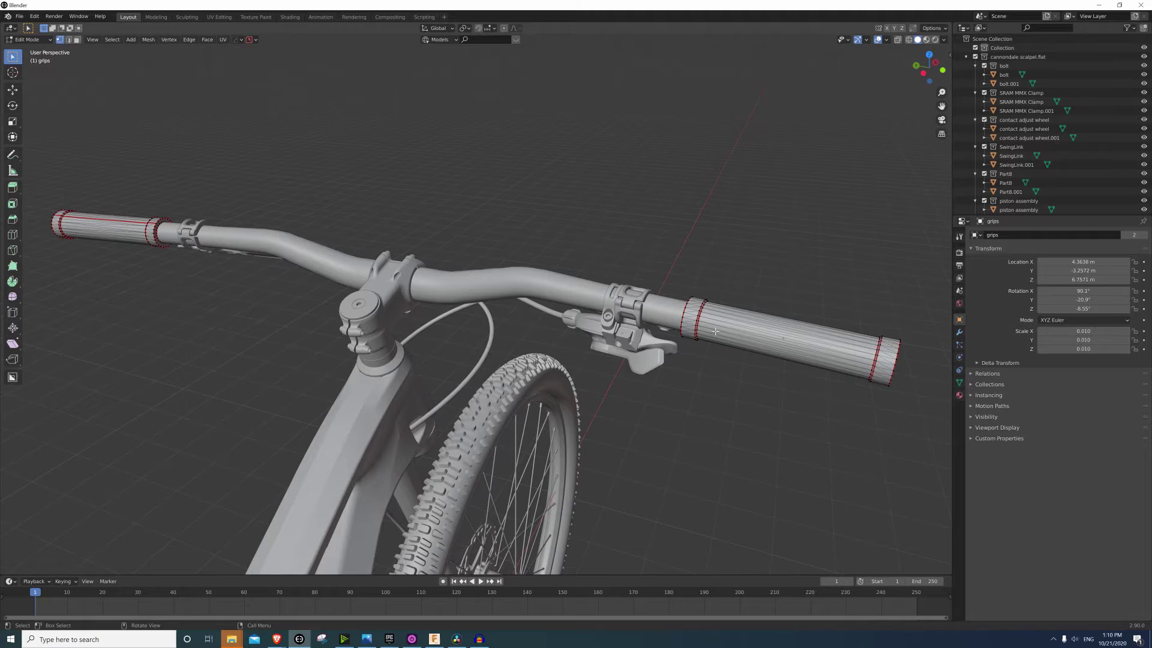
middle_click_drag(716, 331, 711, 324)
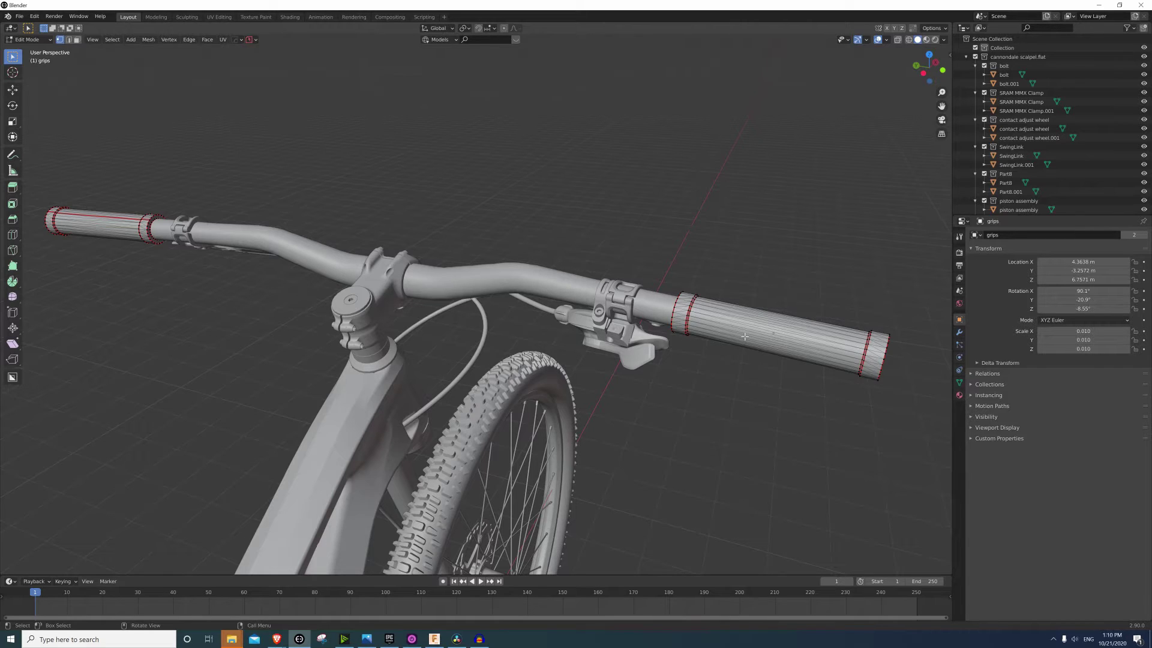
scroll(744, 337, "down", 5)
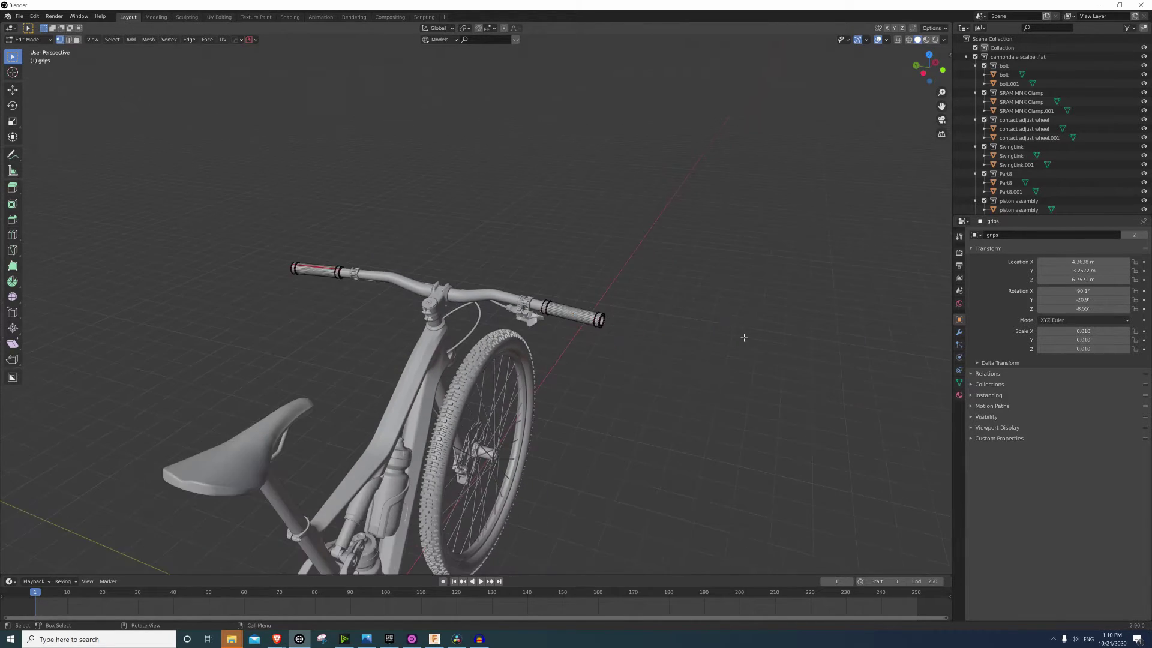
middle_click_drag(744, 334, 540, 360)
Return to Object Mode and select one of the water bottles
key("Tab")
left_click(549, 307)
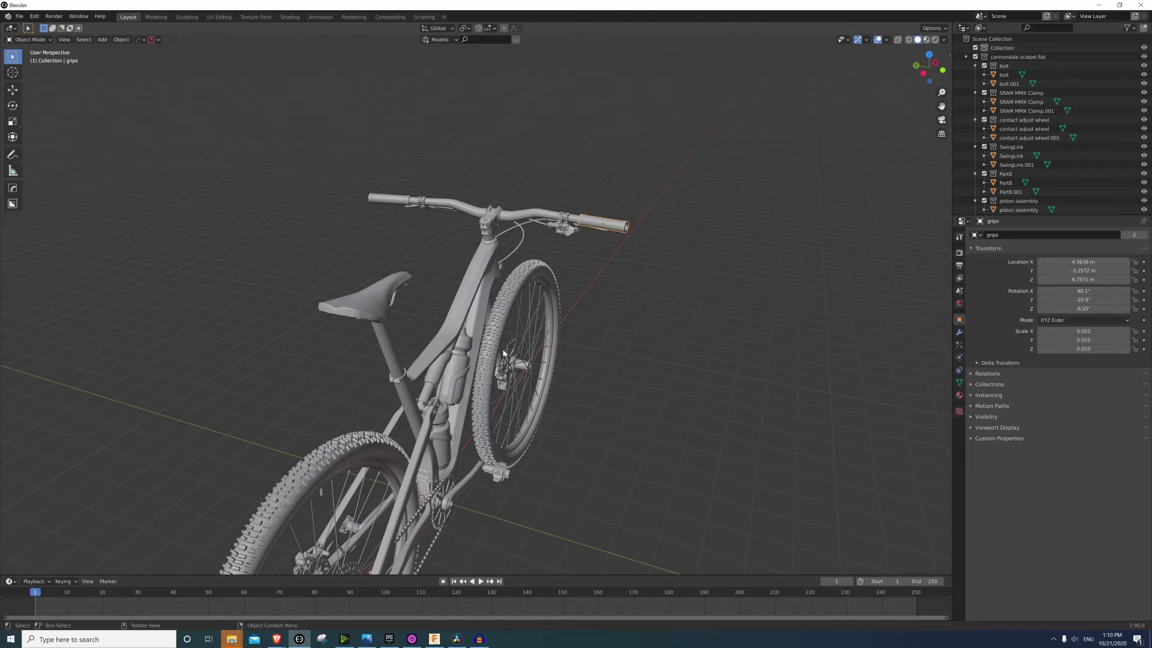
left_click(462, 366)
Confirm in Edit Mode that both water bottles share one mesh, then return to Object Mode
middle_click_drag(462, 366, 395, 314)
key("Tab")
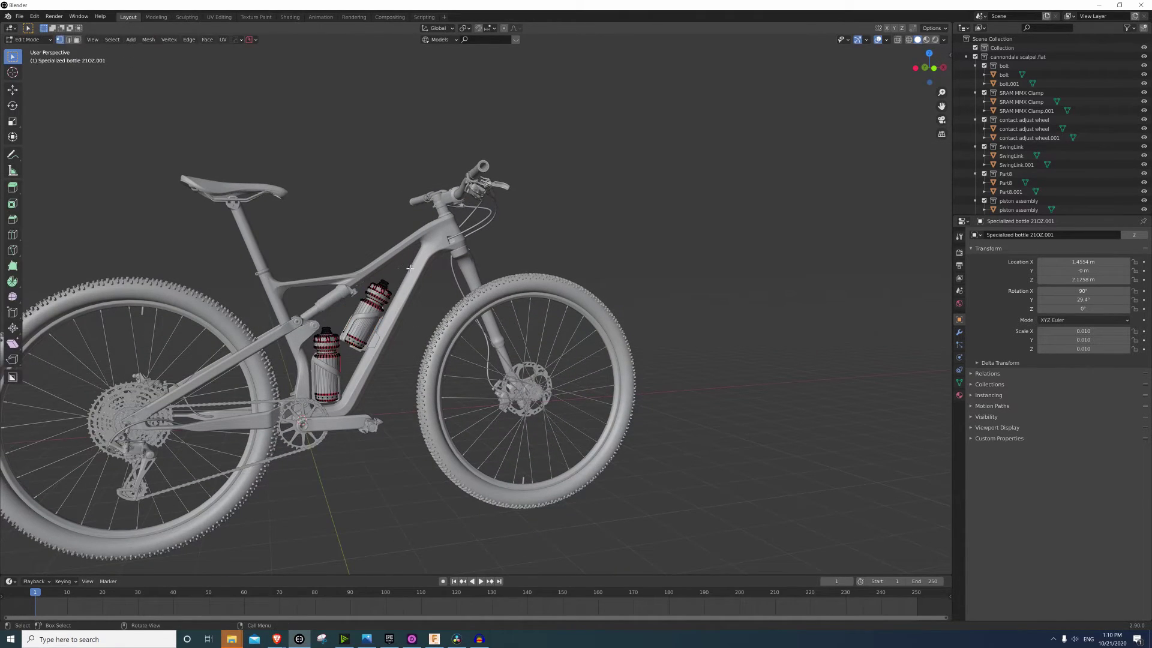
middle_click_drag(398, 262, 673, 270)
key("Tab")
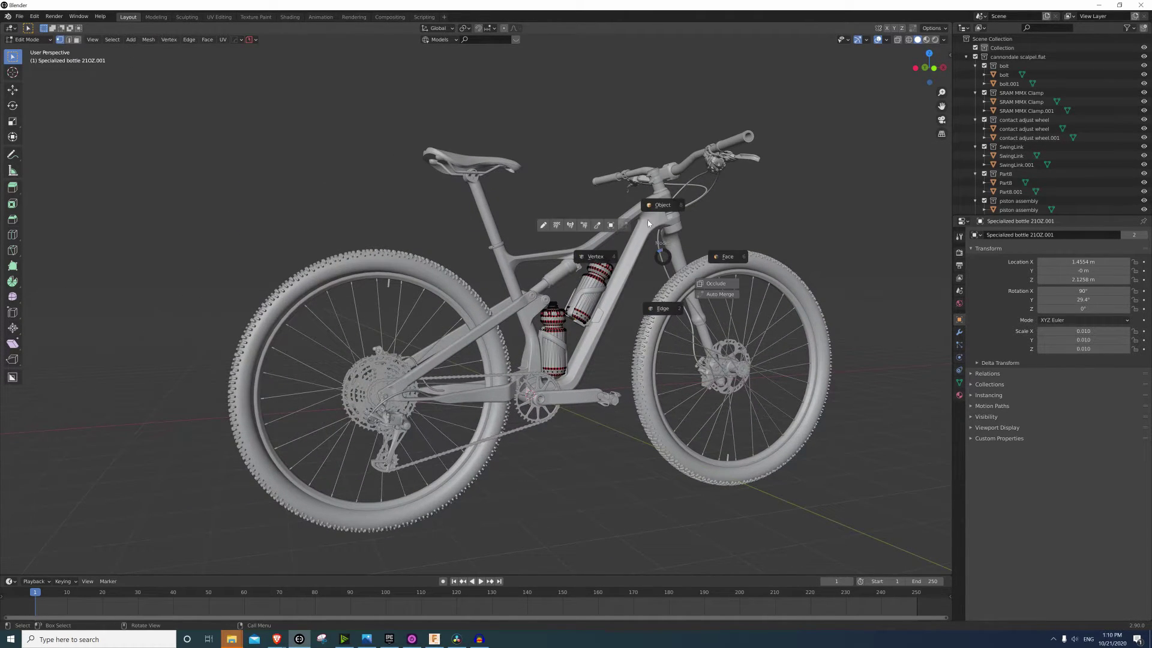
left_click(646, 219)
scroll(577, 383, "up", 6)
middle_click_drag(578, 383, 635, 236, "shift")
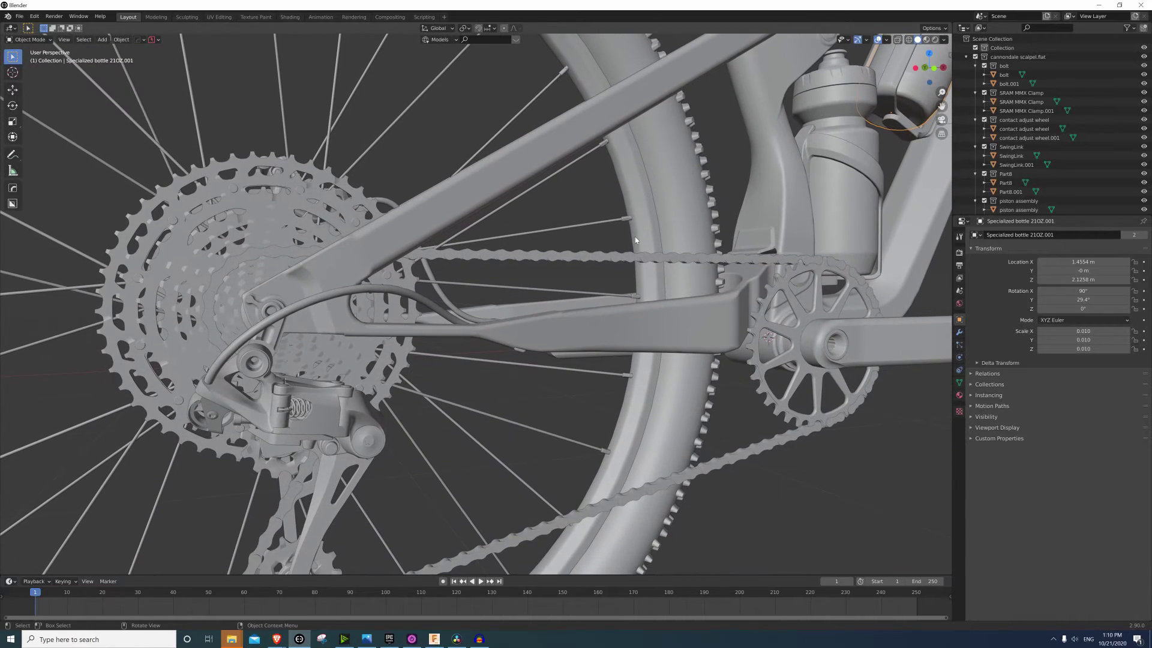
Select the rear cassette, briefly enter its Edit Mode, then return to Object Mode
left_click(303, 410)
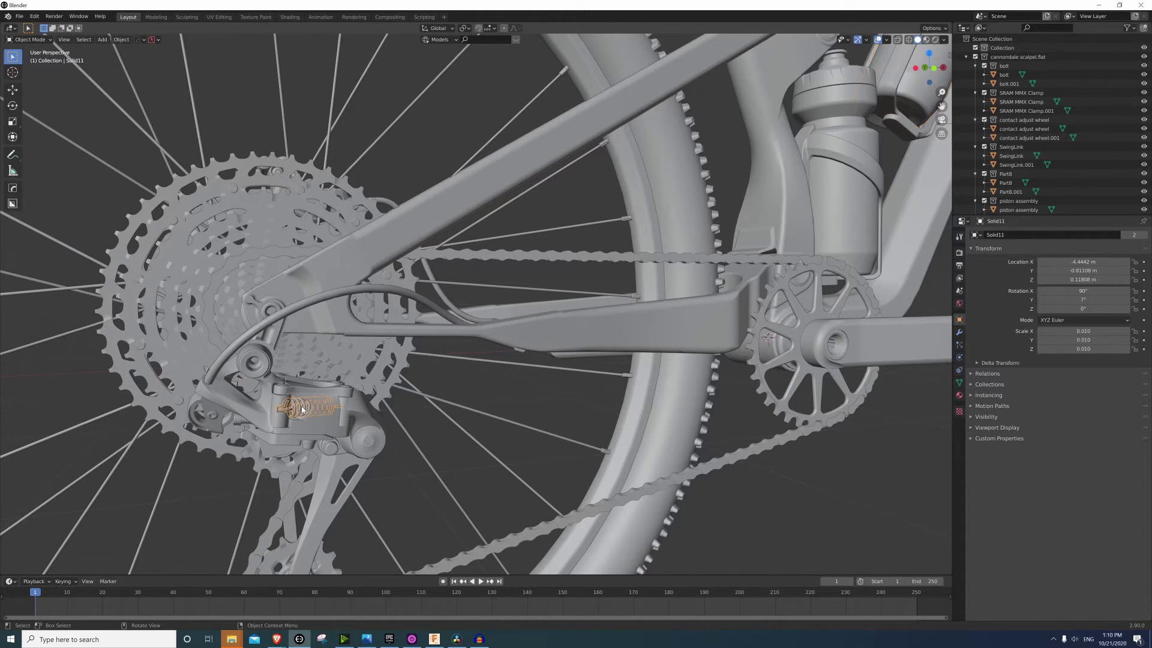
left_click(280, 190)
key("Tab")
scroll(446, 271, "down", 8)
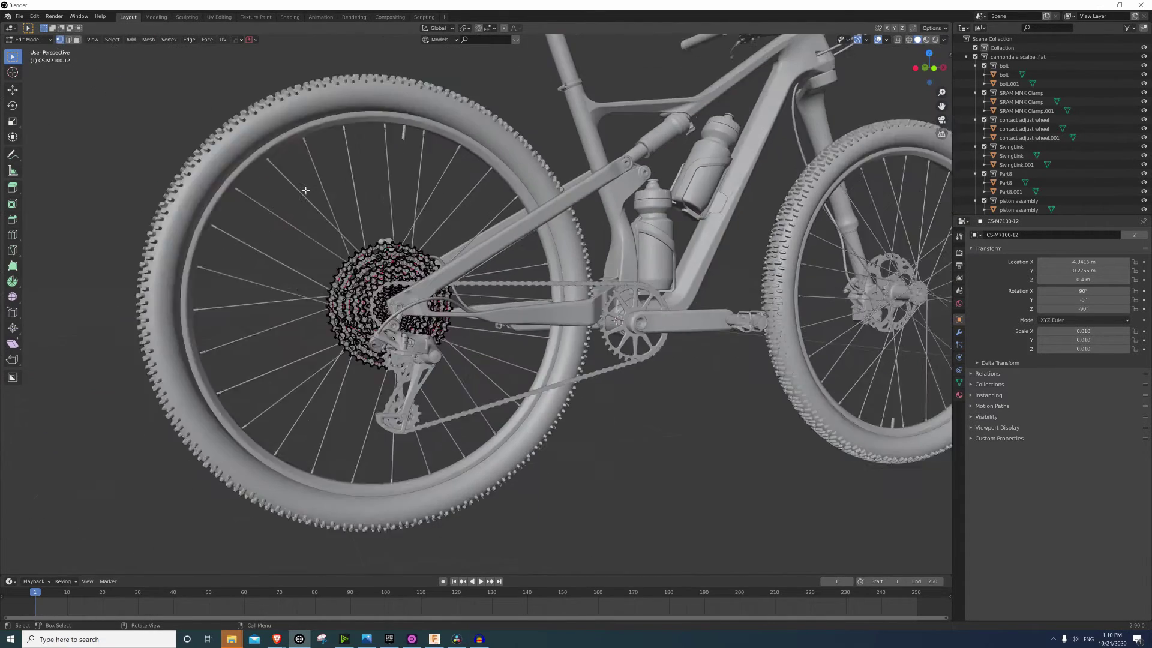
scroll(445, 272, "down", 3)
key("Tab")
left_click(432, 290)
Put the rear tire into Edit Mode and divide the 3D view into two side-by-side views
scroll(432, 300, "up", 10)
left_click(432, 300)
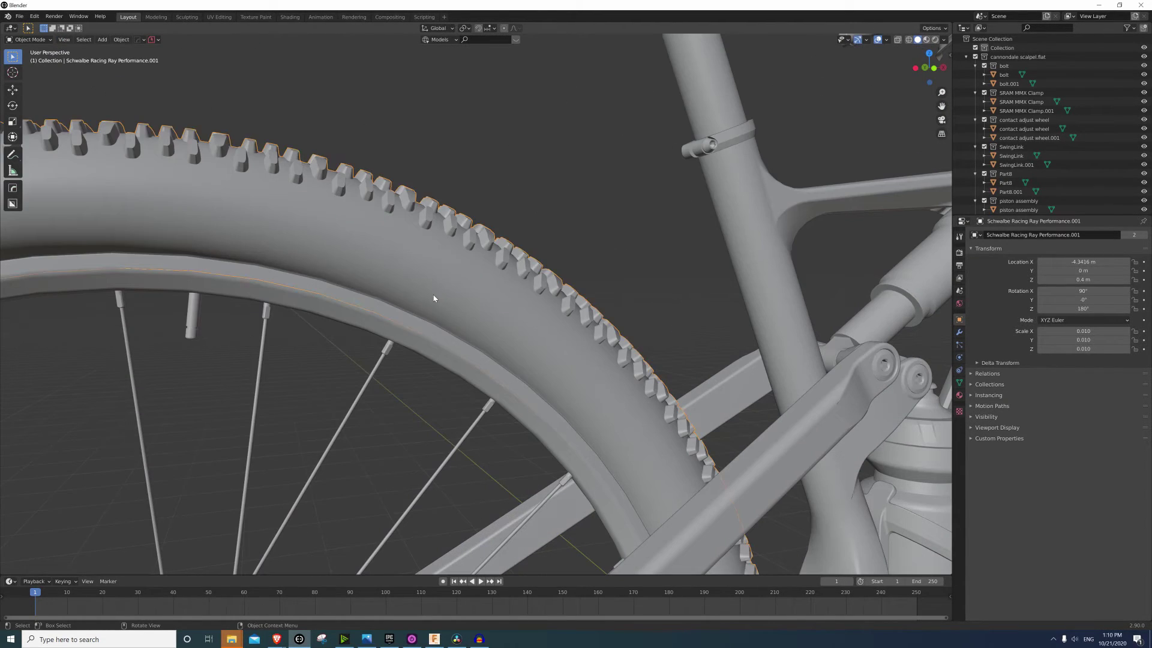
key("Tab")
left_click(440, 242)
scroll(441, 252, "down", 8)
scroll(739, 367, "up", 10)
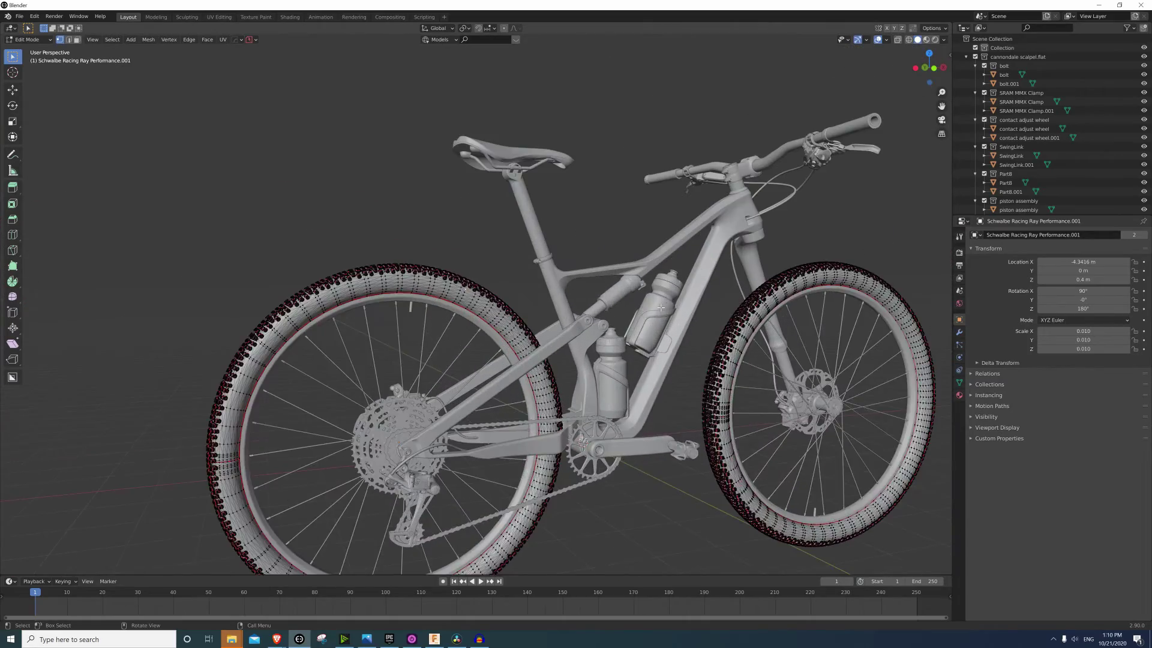
scroll(739, 367, "down", 6)
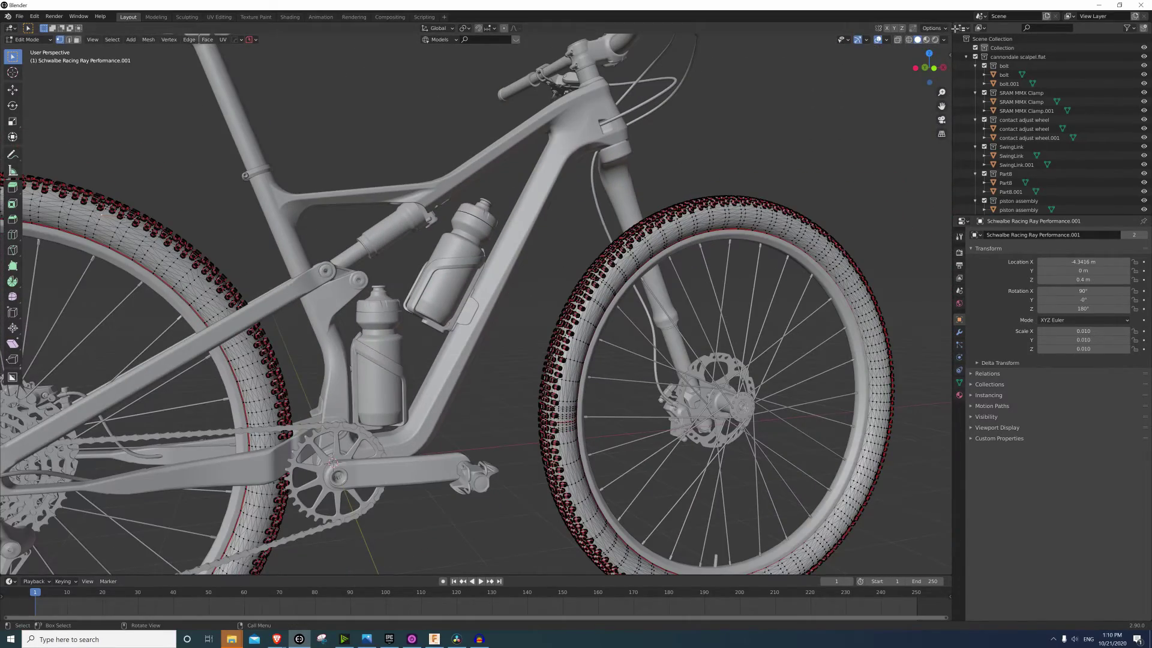
left_click_drag(950, 36, 596, 52)
left_click_drag(526, 52, 588, 52)
Make the right view a UV Editor and pan the 3D view to the rear wheel
left_click(598, 28)
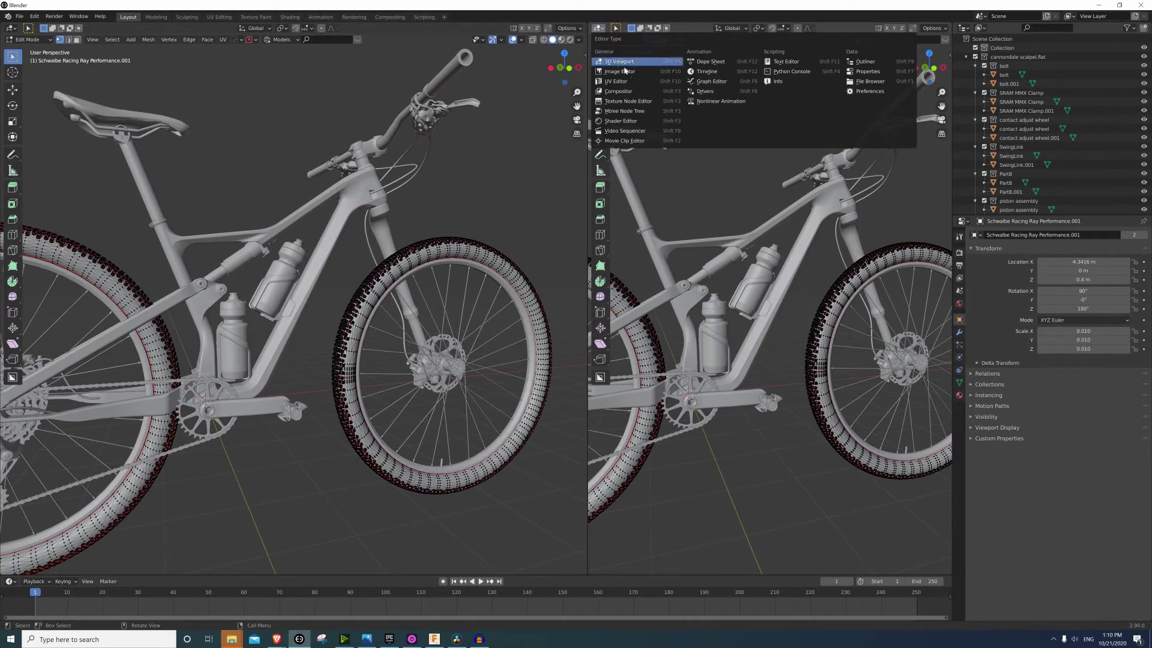
left_click(616, 81)
scroll(465, 231, "up", 6)
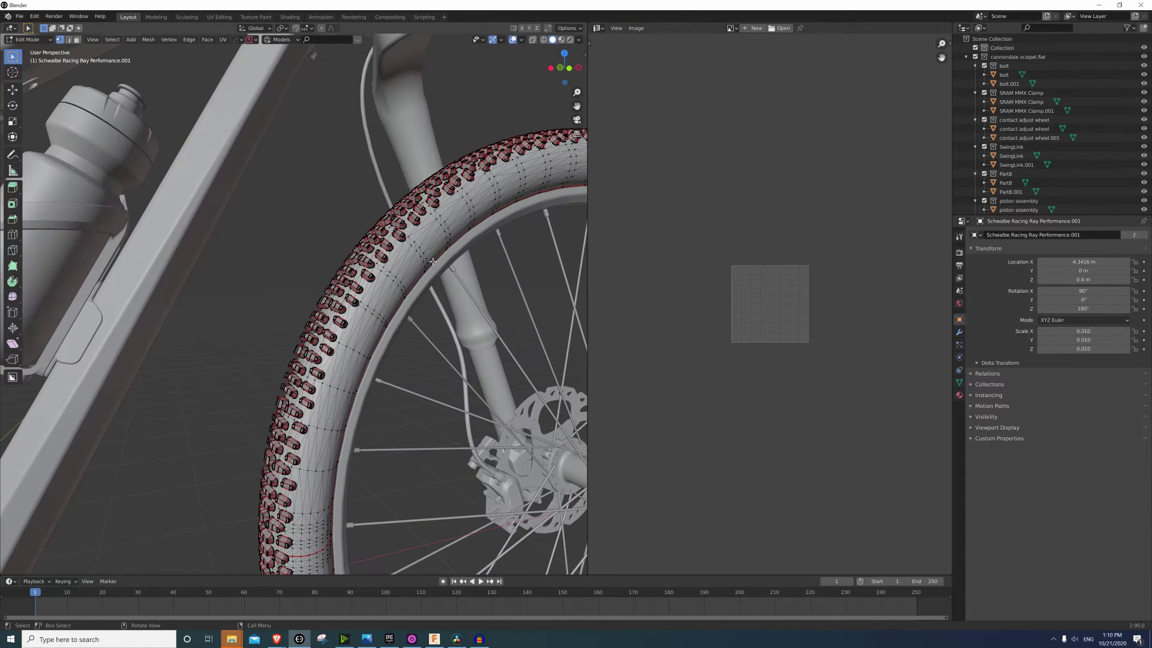
scroll(467, 222, "down", 2)
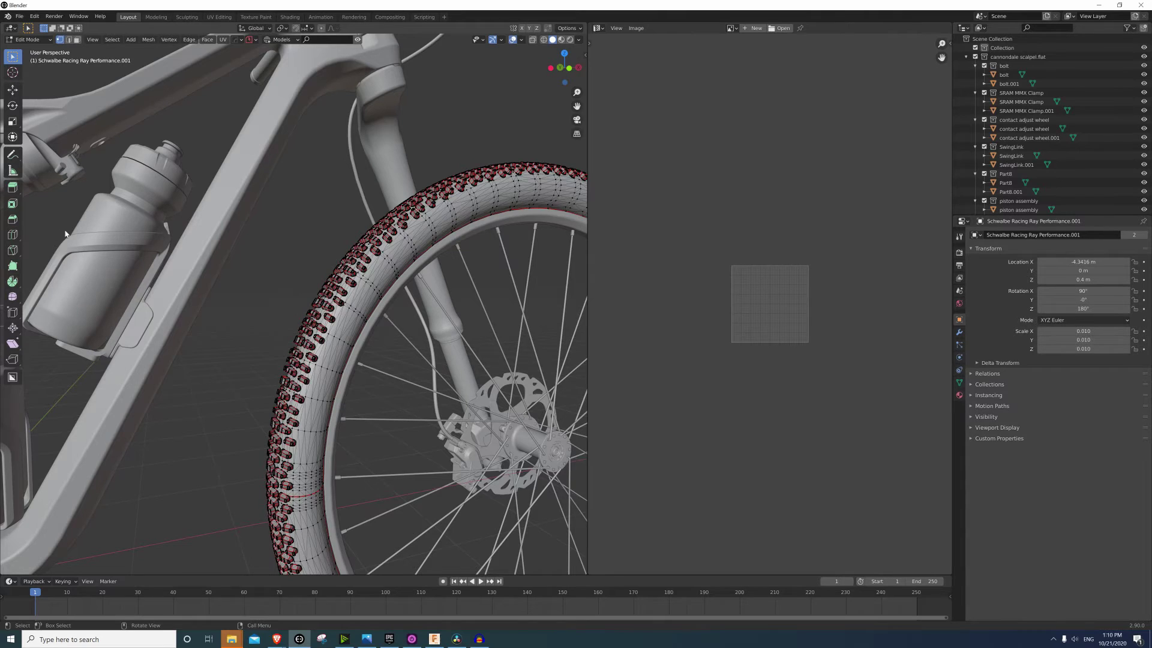
scroll(456, 216, "down", 6)
scroll(113, 281, "up", 3)
middle_click_drag(113, 280, 410, 210, "shift")
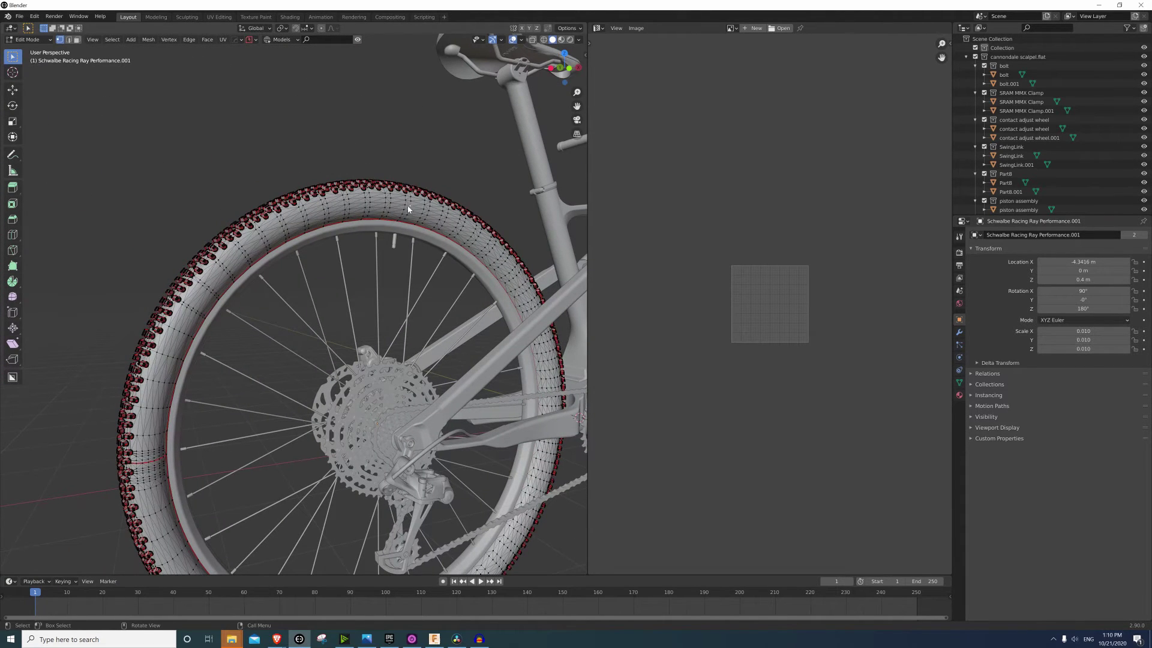
Select the whole linked rear tire mesh and Unwrap it into one UV strip
key("l")
key("u")
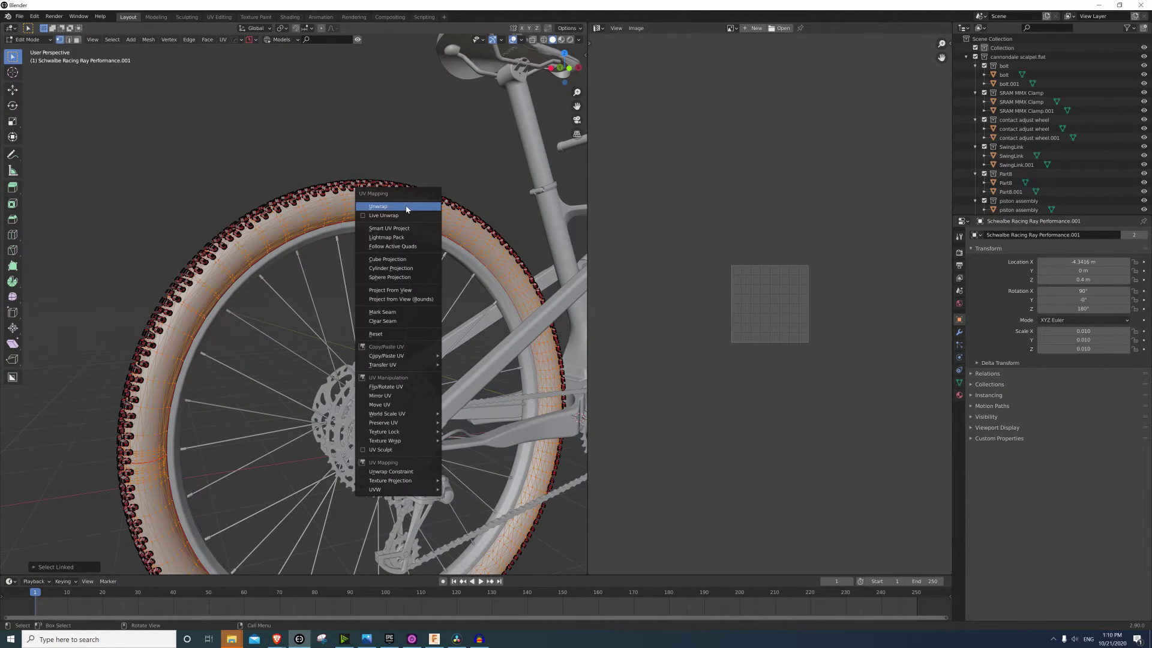
left_click(399, 207)
scroll(785, 321, "up", 10)
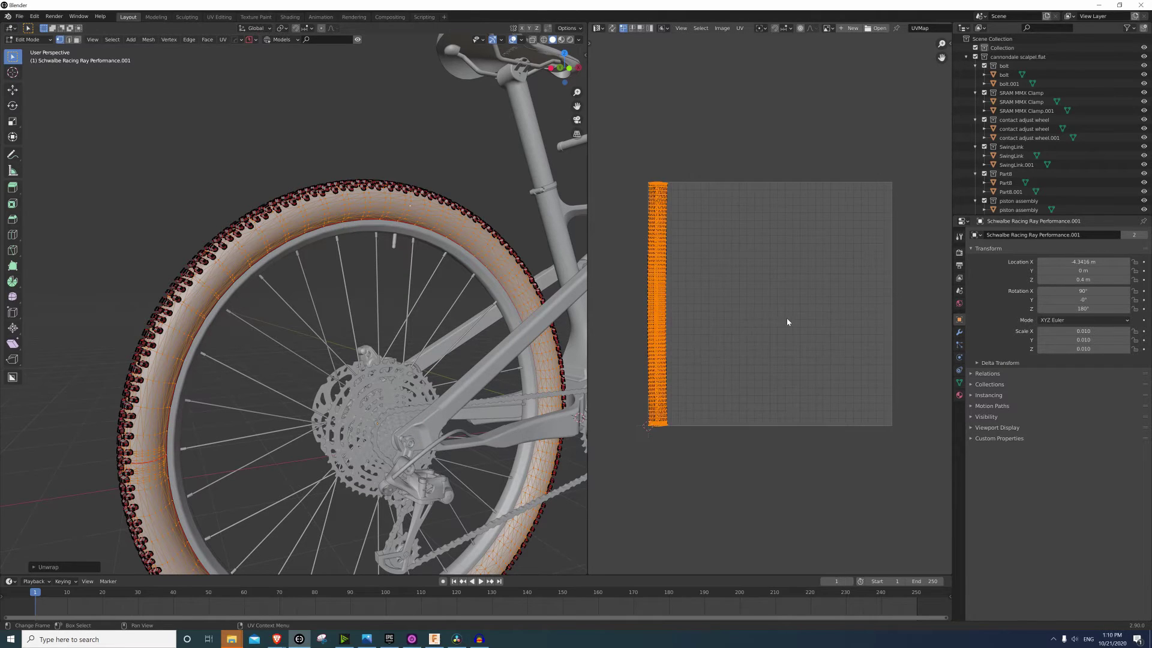
scroll(360, 270, "down", 5)
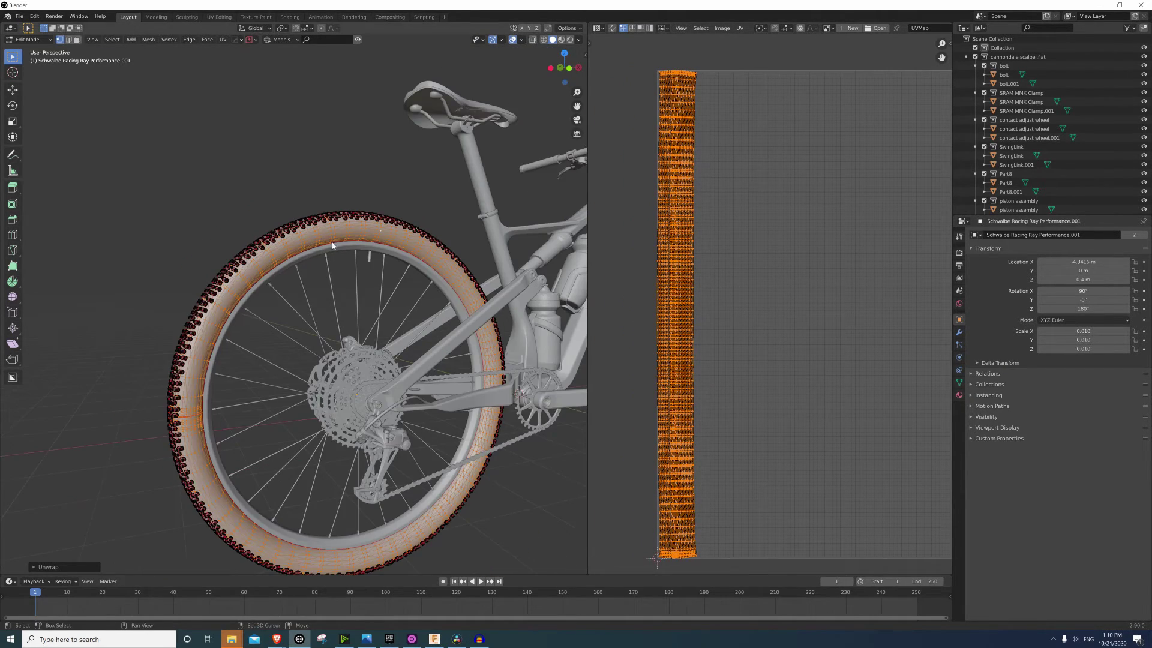
middle_click_drag(360, 270, 268, 251)
Open the front tire in Edit Mode to confirm it shares the unwrapped UVs
key("ctrl+Tab")
left_click(268, 227)
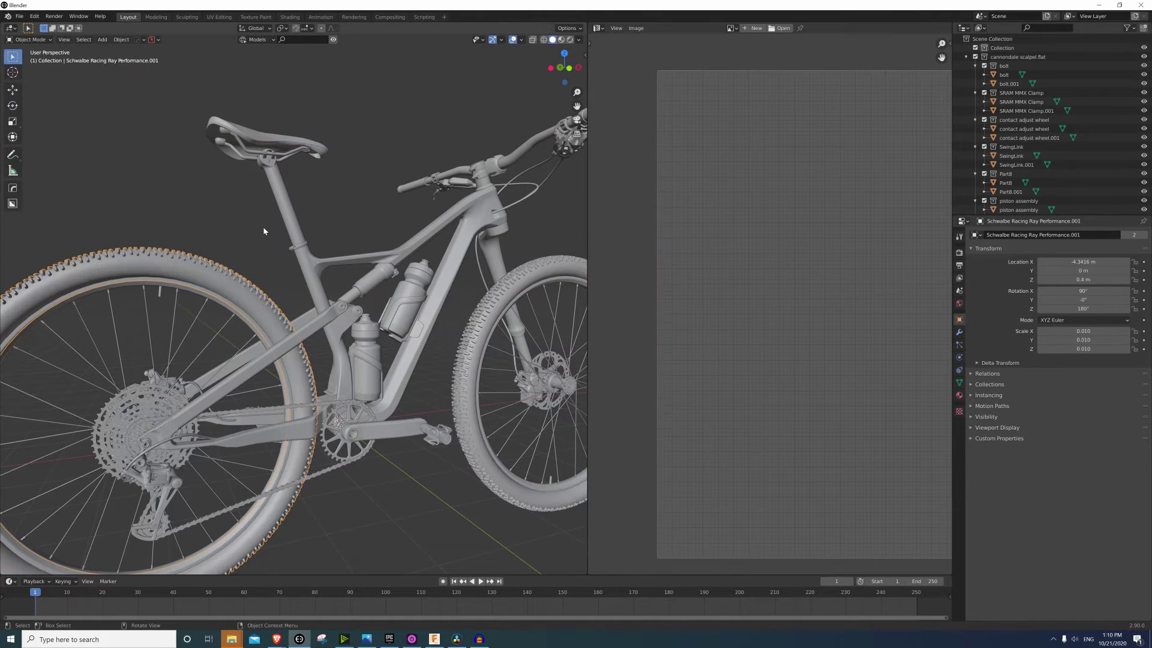
left_click(548, 277)
key("ctrl+Tab")
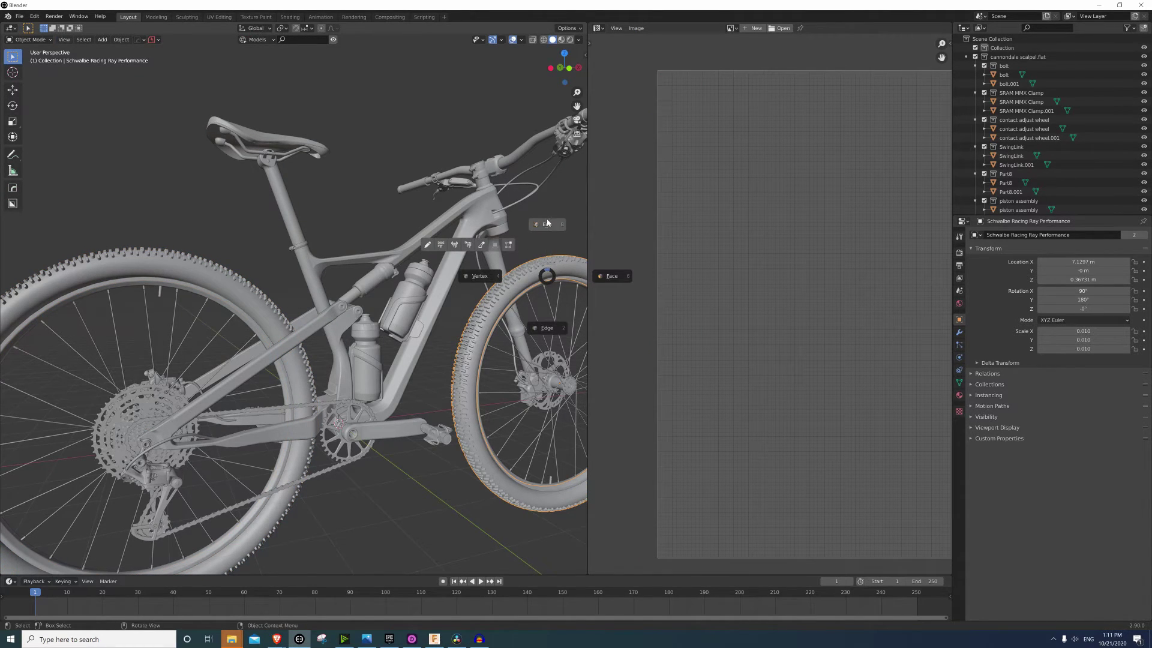
left_click(543, 240)
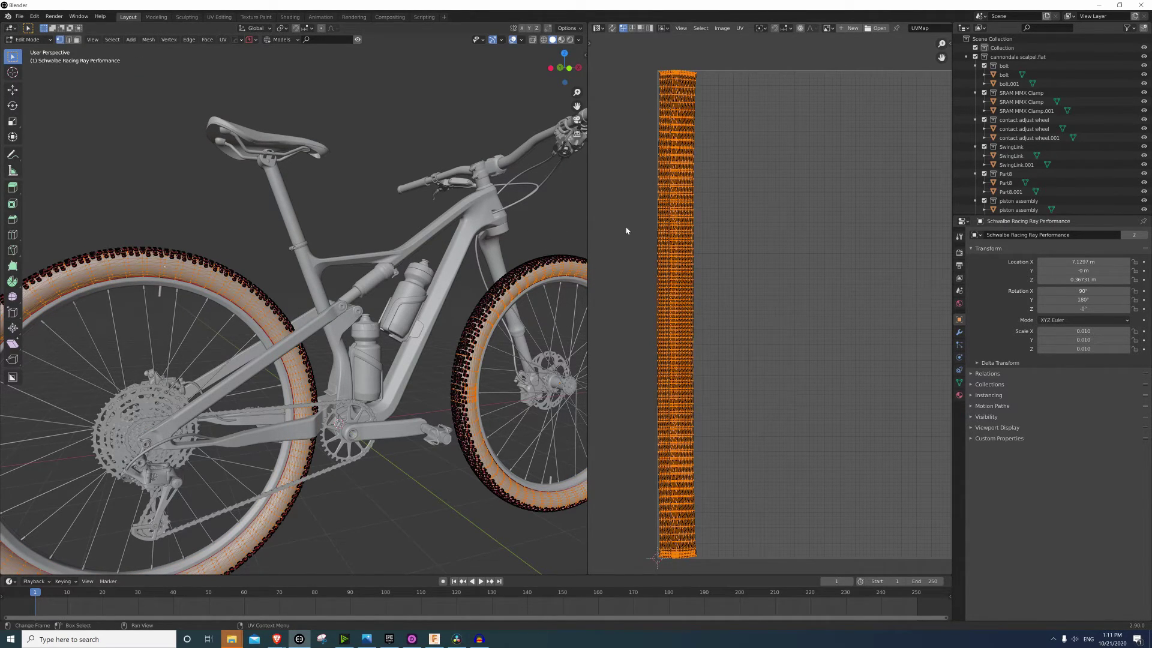
middle_click_drag(384, 252, 362, 373)
scroll(363, 373, "up", 4)
Return to Object Mode and orbit the view onto the handlebar grips
key("ctrl+Tab")
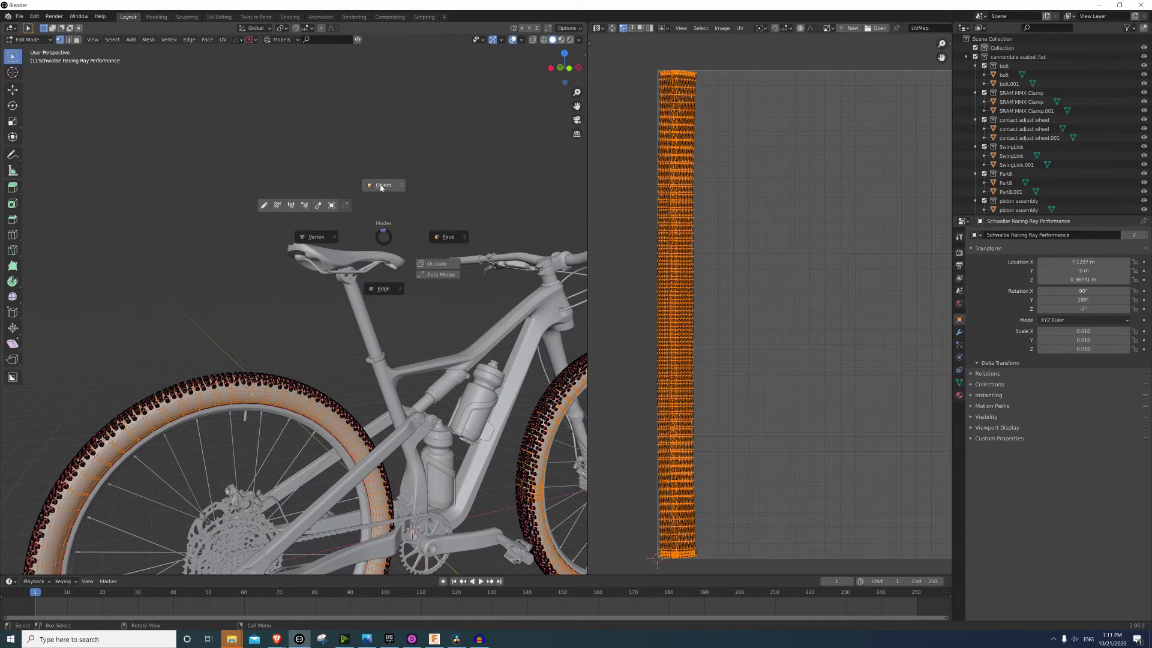
left_click(379, 210)
scroll(379, 211, "up", 3)
middle_click_drag(379, 212, 70, 257)
scroll(281, 295, "up", 4)
middle_click_drag(280, 295, 329, 134)
Select the handlebar grips, select their linked faces in face mode, and Unwrap them
left_click(313, 128)
key("Tab")
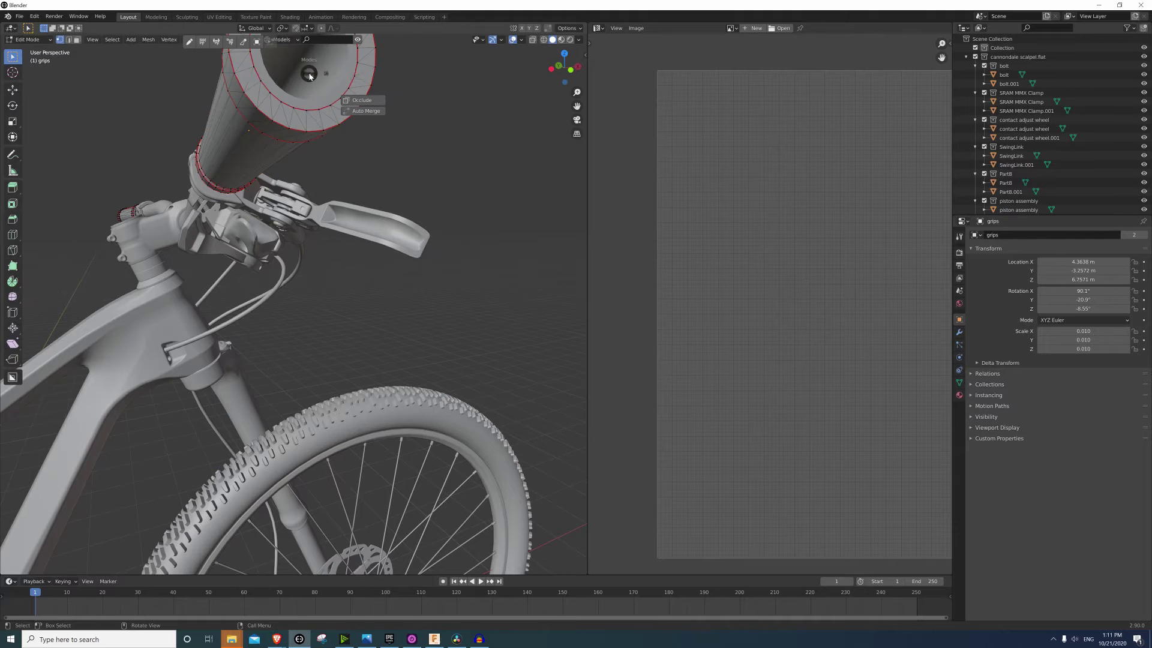
middle_click_drag(232, 167, 407, 315)
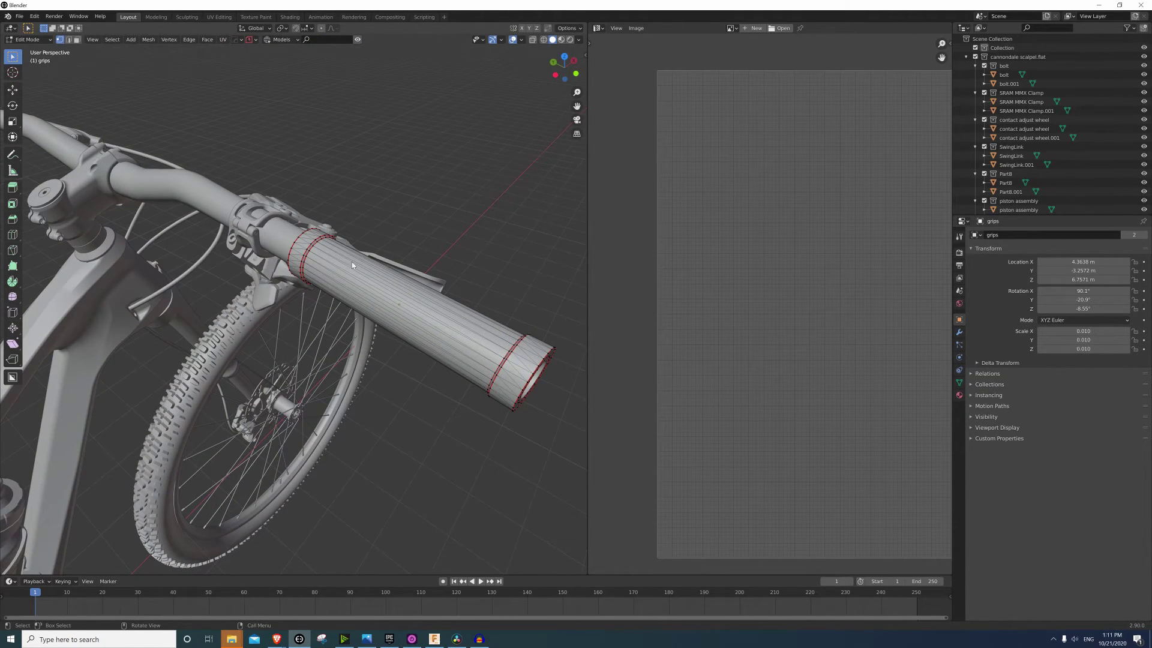
key("3")
key("l")
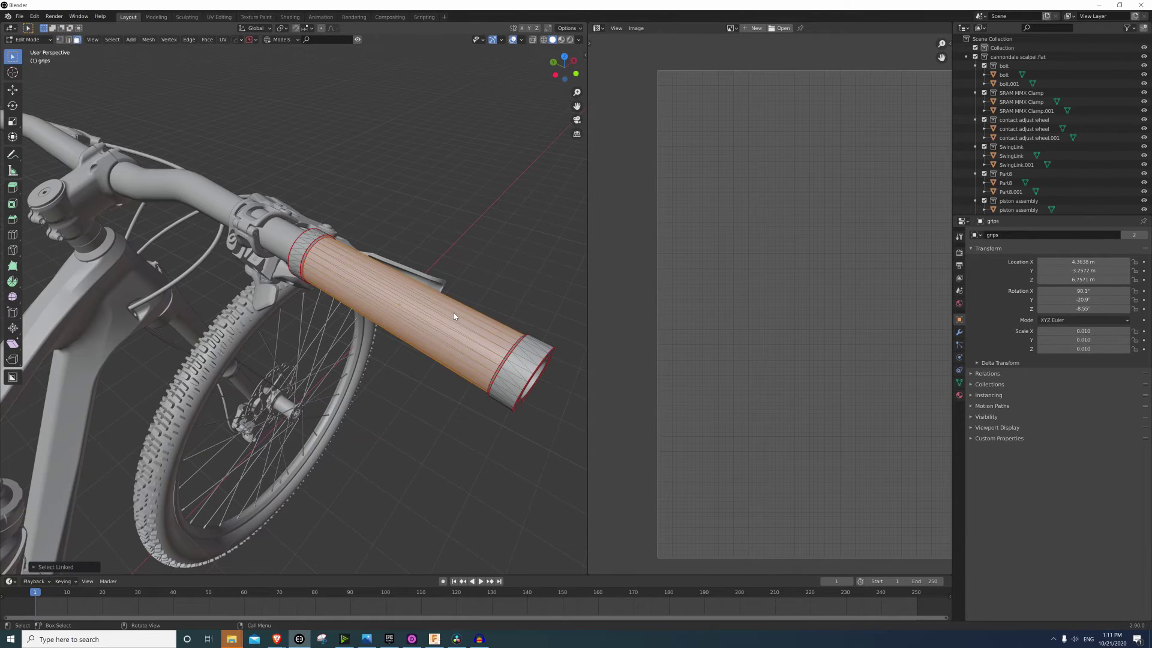
key("l")
key("u")
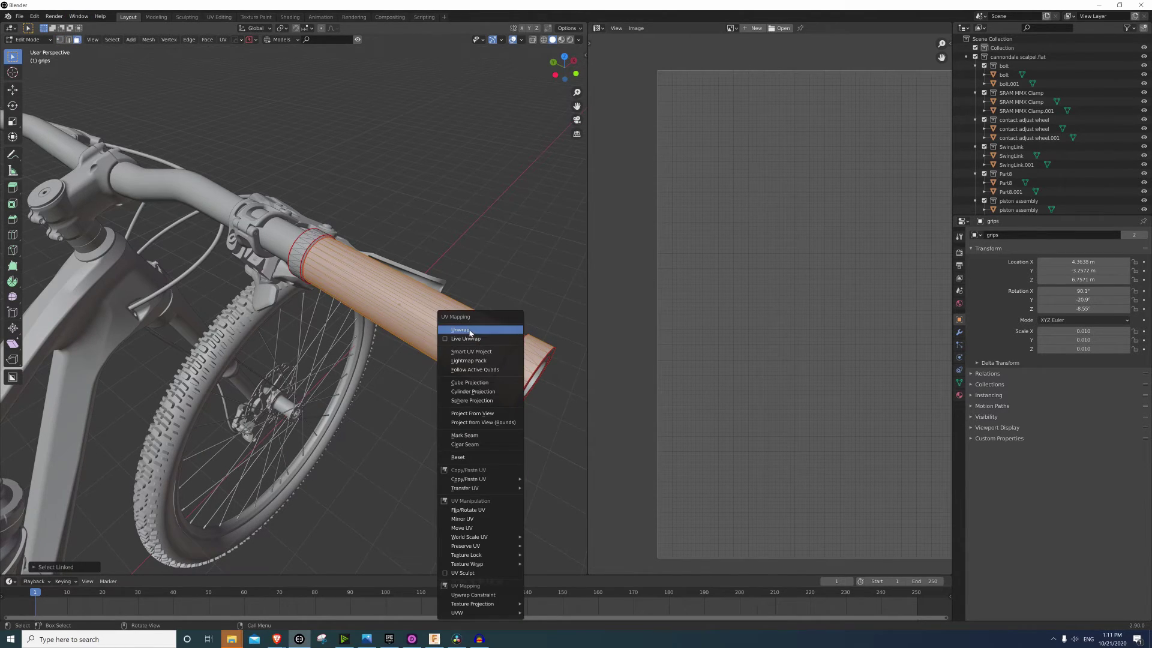
left_click(474, 332)
scroll(882, 300, "down", 3)
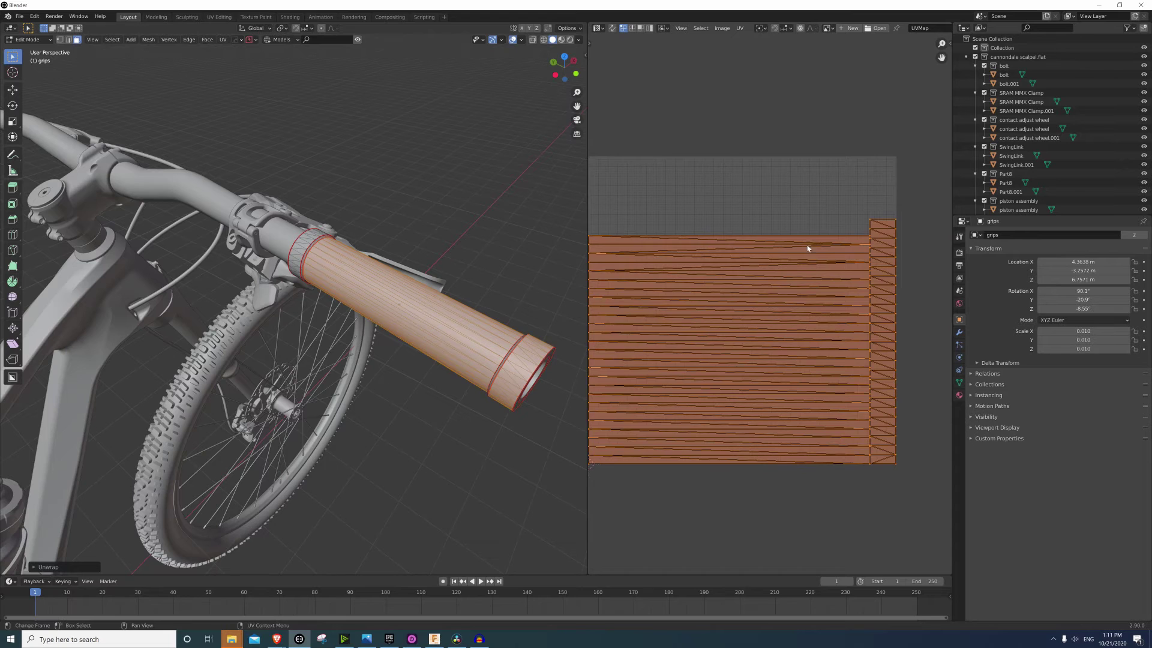
Convert the grip's triangles to quads with Face > Tris to Quads
middle_click_drag(422, 321, 432, 291)
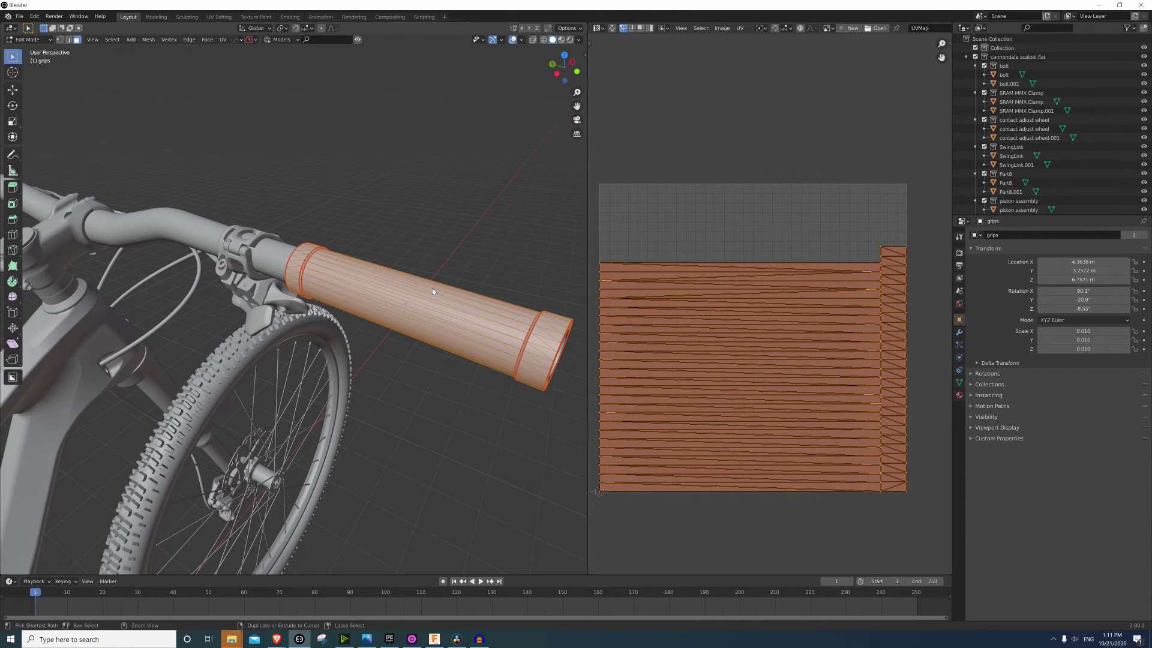
key("ctrl+f")
left_click(433, 291)
middle_click_drag(433, 292, 444, 360)
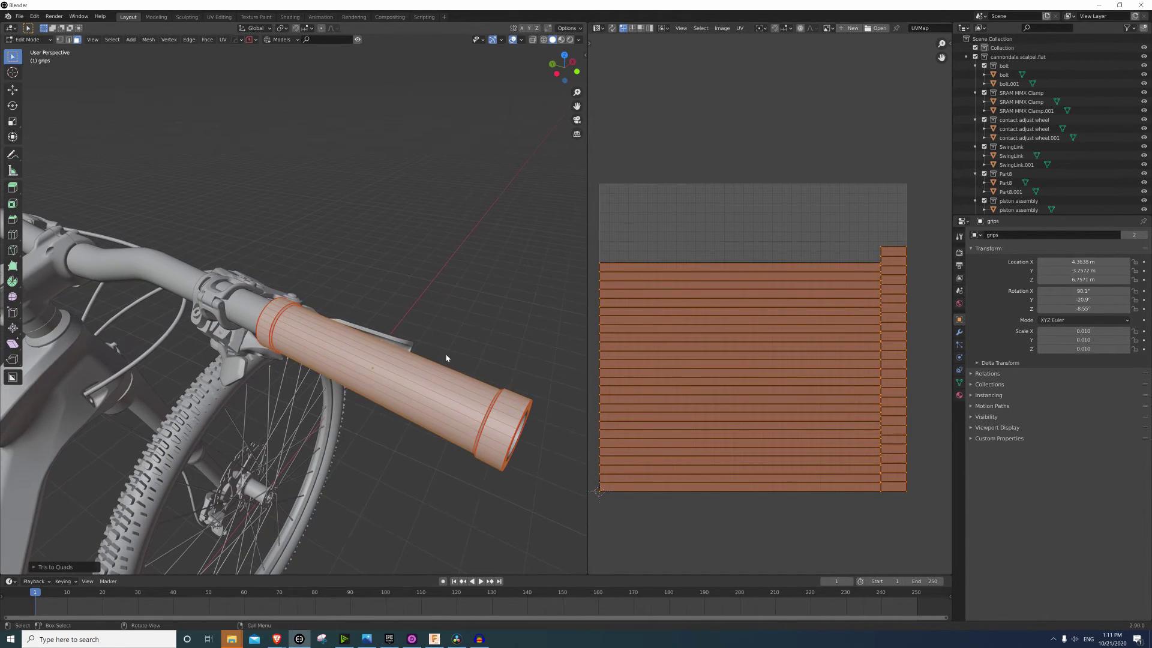
key("ctrl+Tab")
left_click(448, 284)
scroll(442, 329, "up", 5)
Re-unwrap the quad grips into clean strips and rings, then leave Edit Mode in top view
key("Tab")
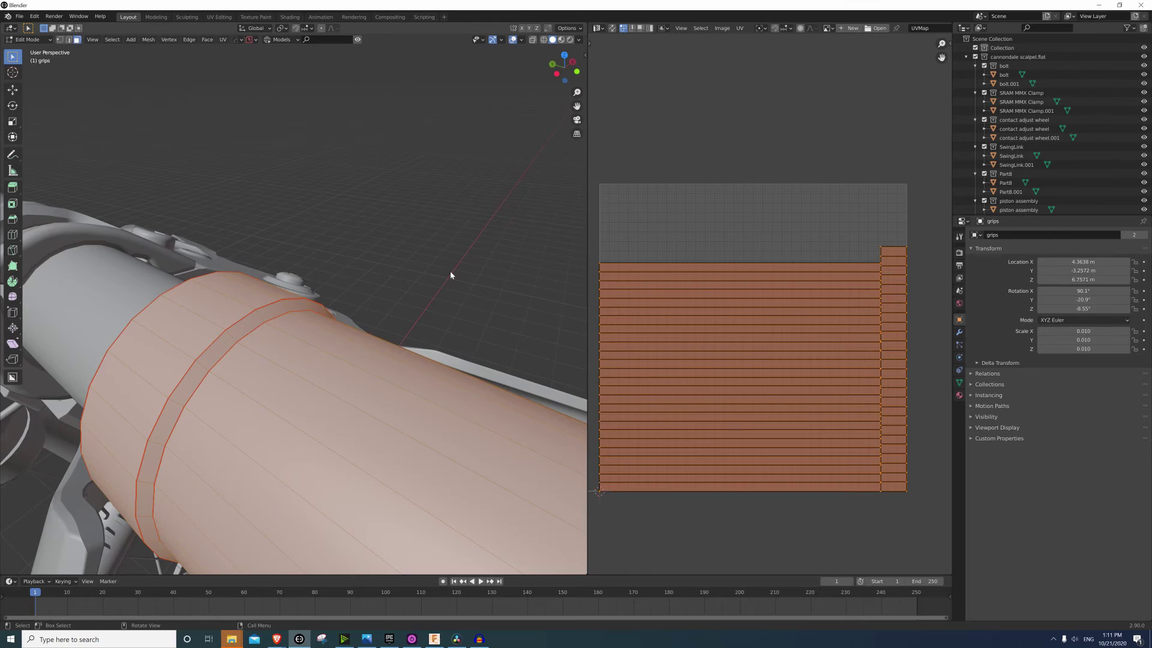
scroll(462, 296, "down", 5)
key("u")
left_click(459, 293)
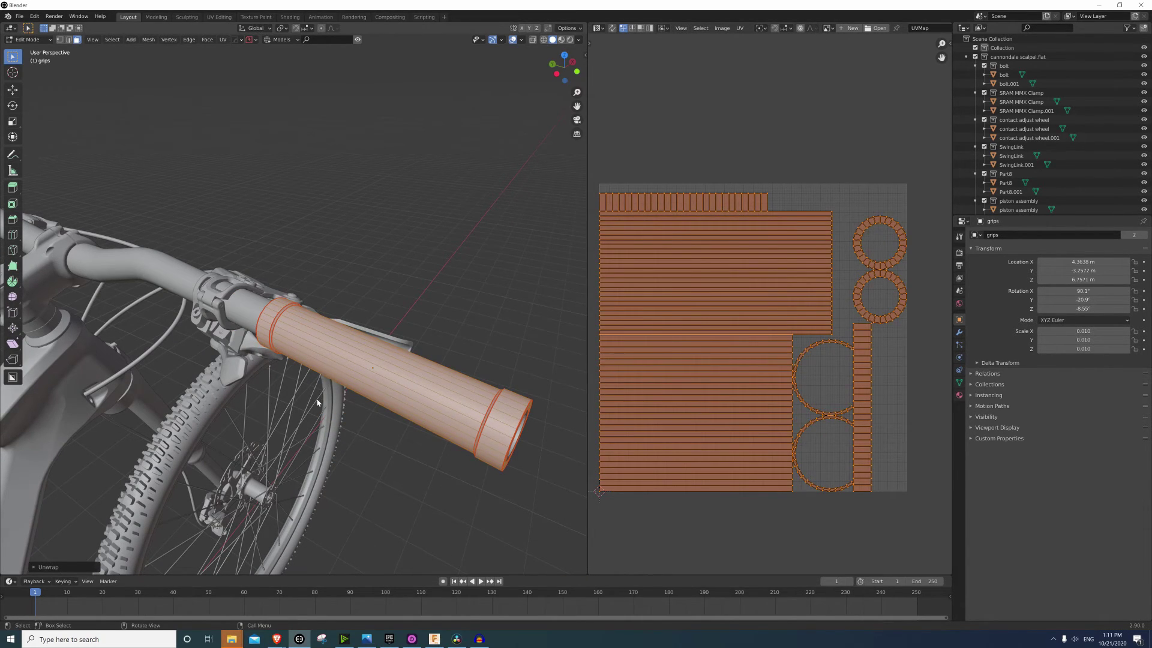
scroll(316, 402, "down", 5)
middle_click_drag(317, 402, 324, 312)
key("KP_7")
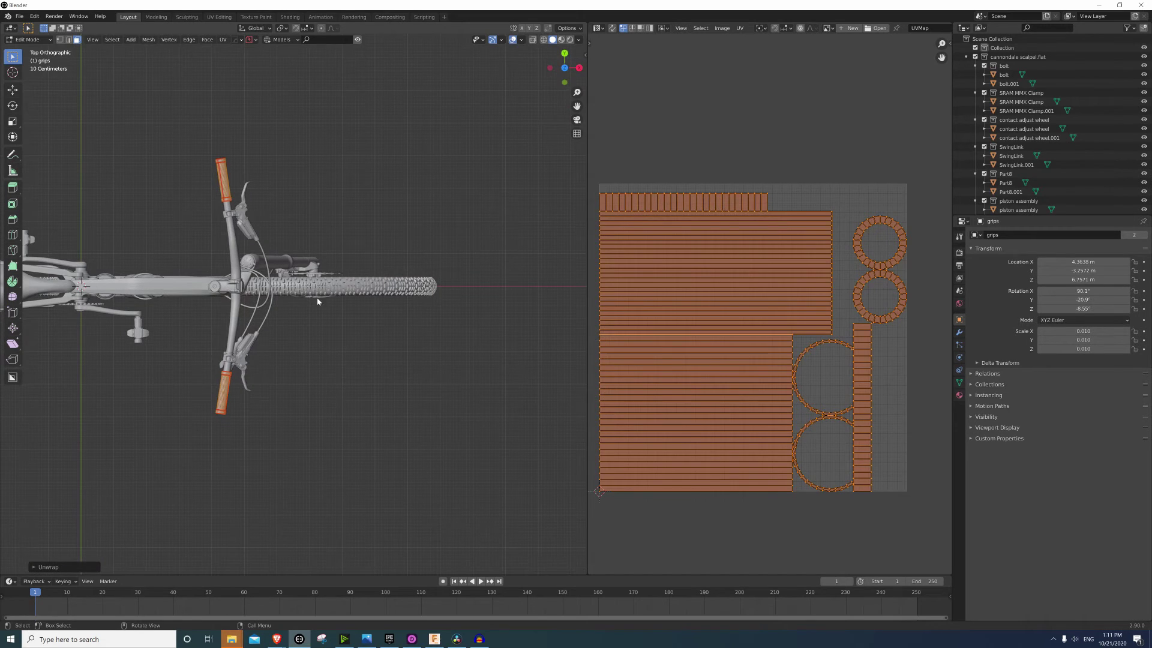
key("Tab")
middle_click_drag(235, 347, 356, 430, "shift")
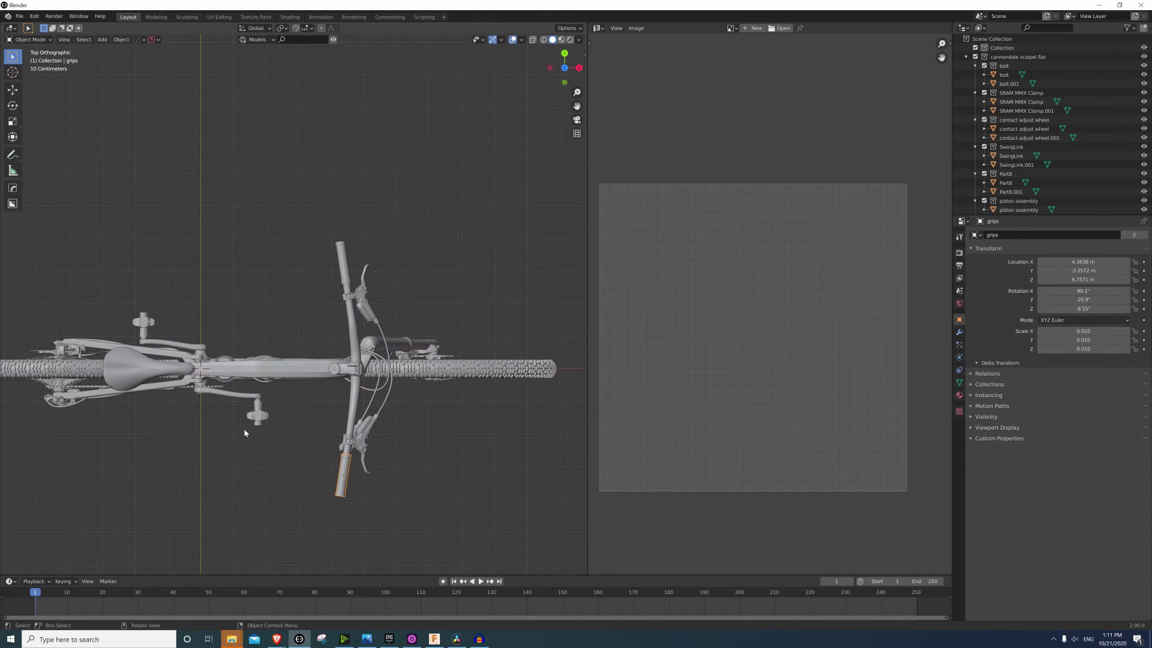
middle_click_drag(245, 432, 276, 407)
scroll(301, 406, "down", 2)
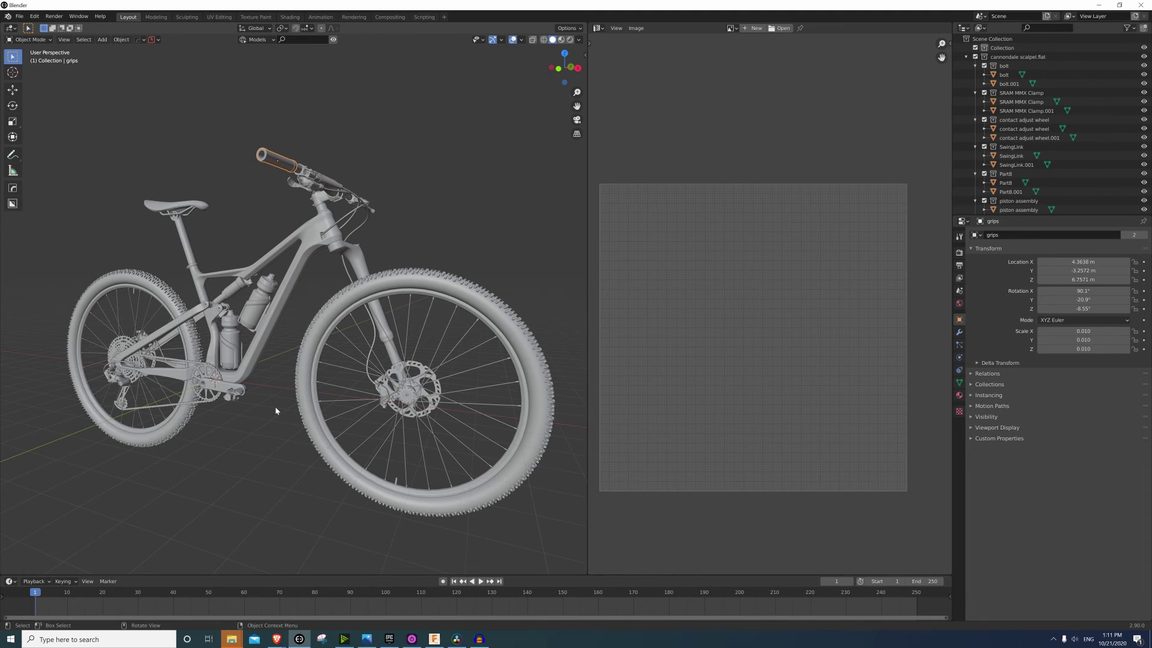
middle_click_drag(280, 343, 358, 390)
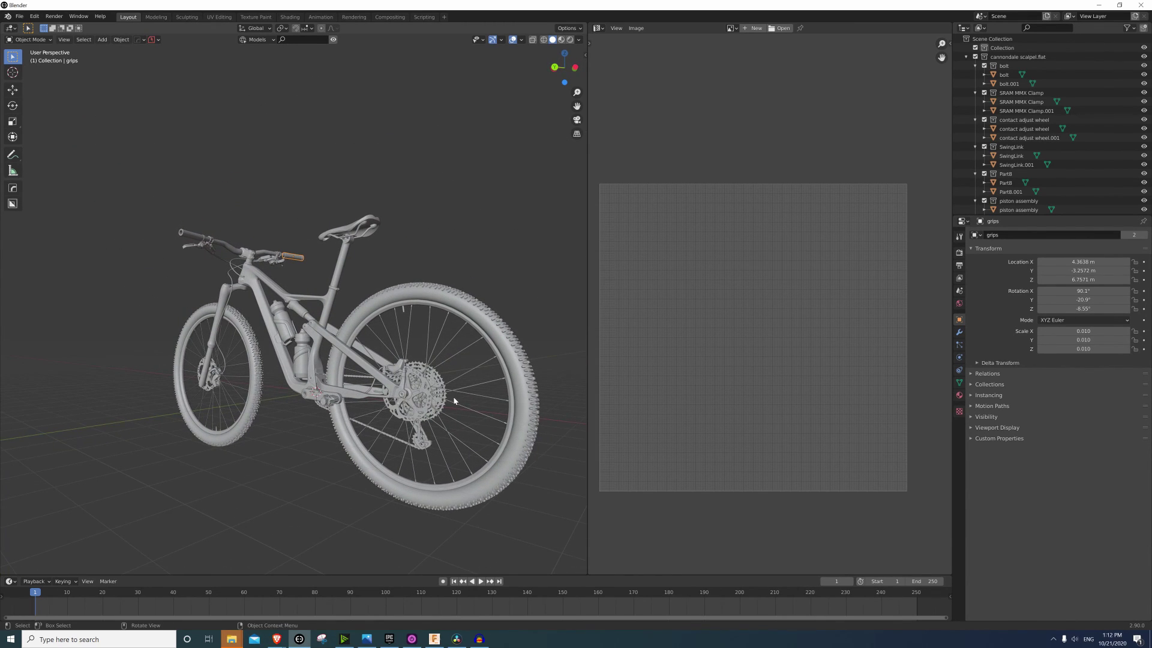
middle_click_drag(454, 400, 350, 362)
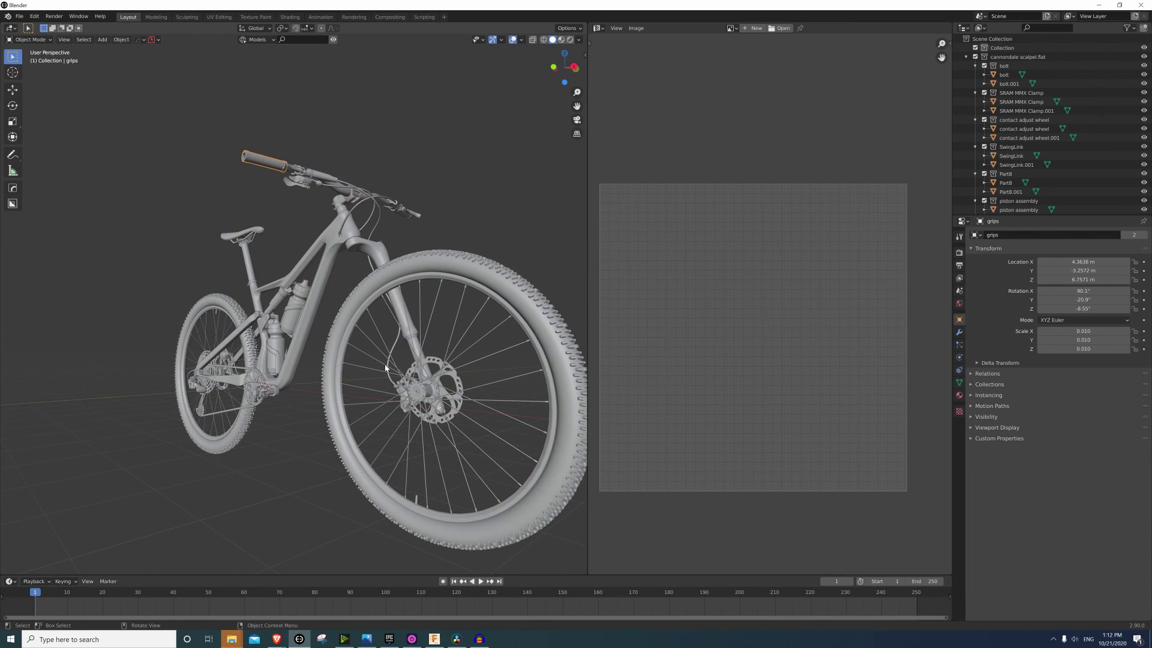